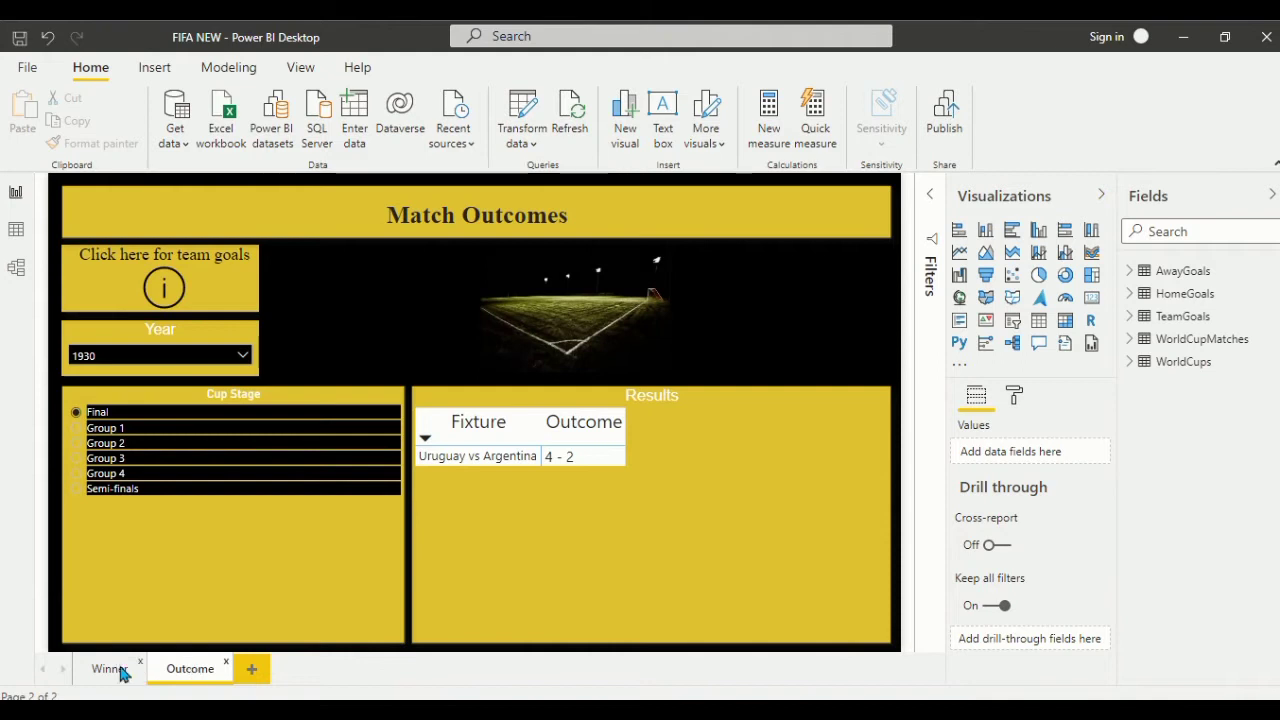
# - Review the Winner dashboard page of the finished FIFA NEW report
pyautogui.click(108, 675)
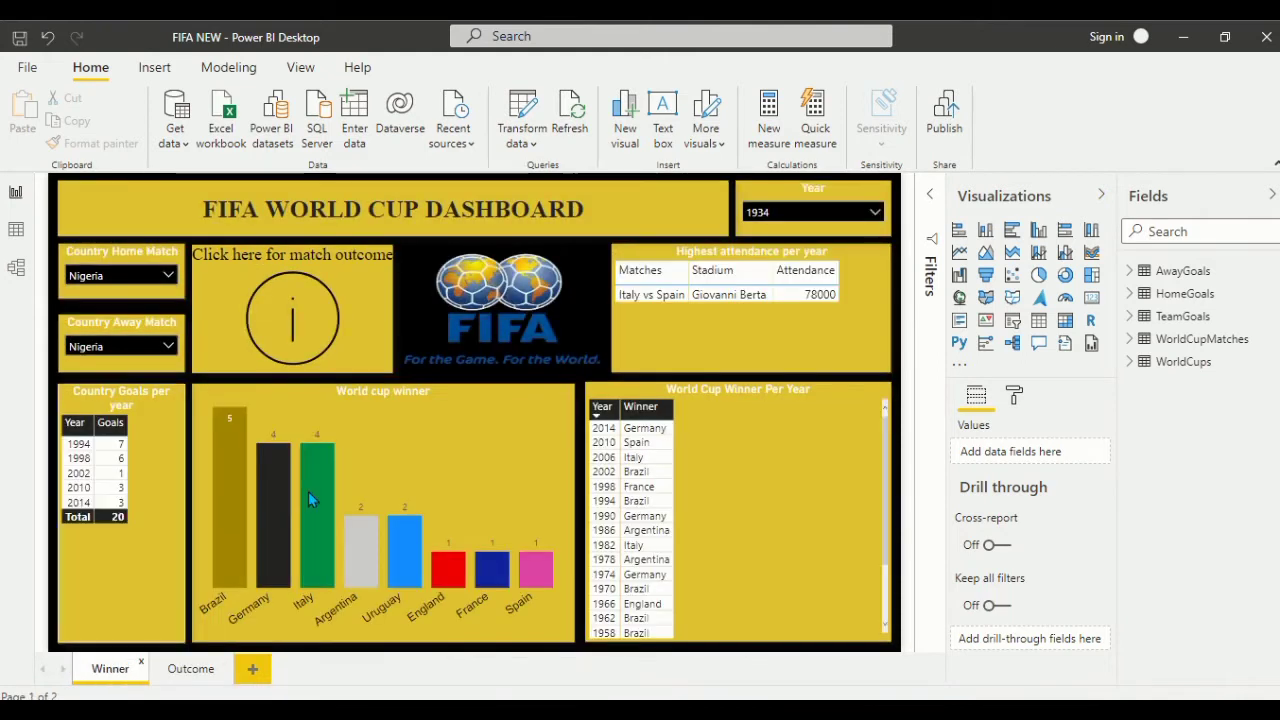
pyautogui.moveTo(308, 491)
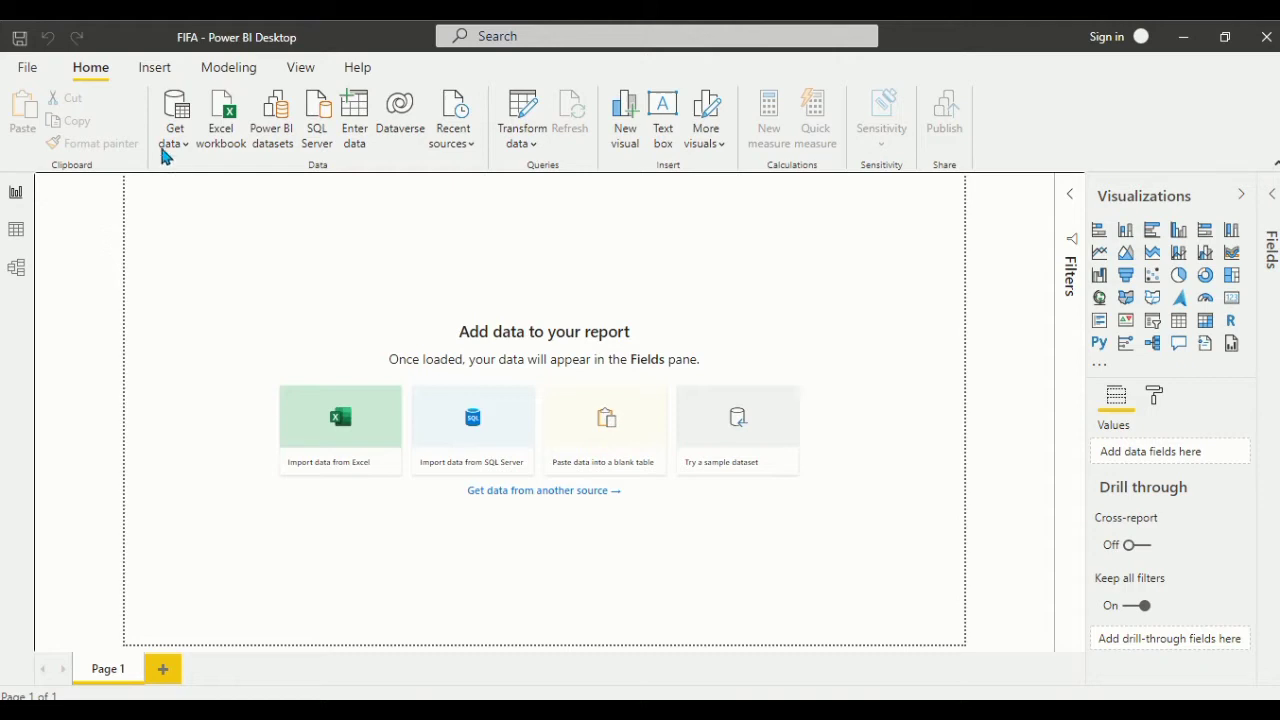
# - Load a preview of WorldCupMatches from the FIFA analysis folder as an Excel workbook source
pyautogui.click(175, 145)
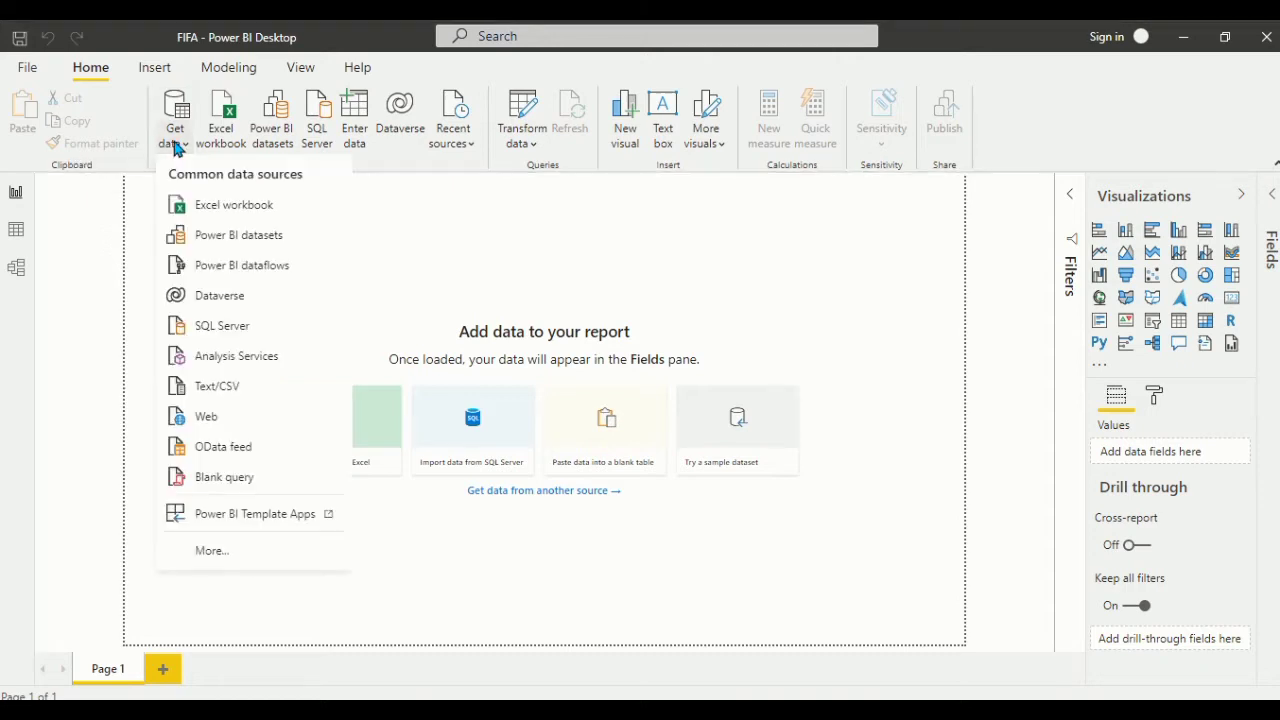
pyautogui.click(212, 208)
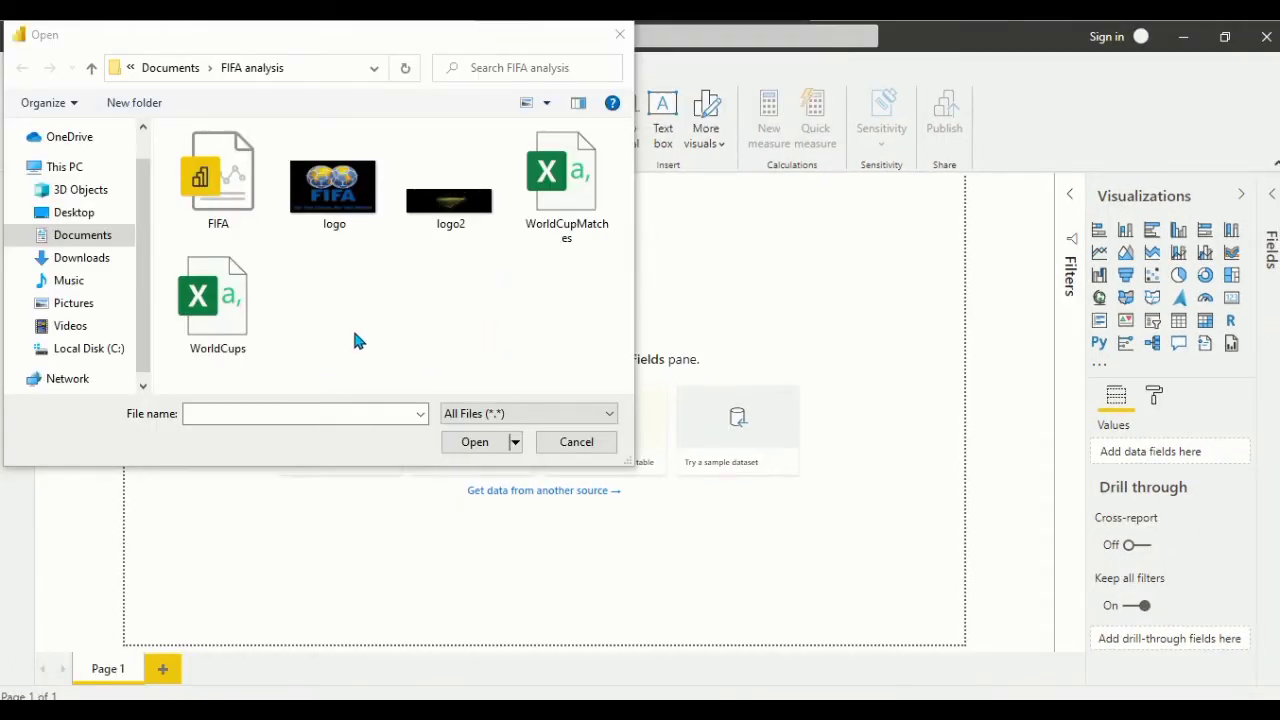
pyautogui.click(567, 214)
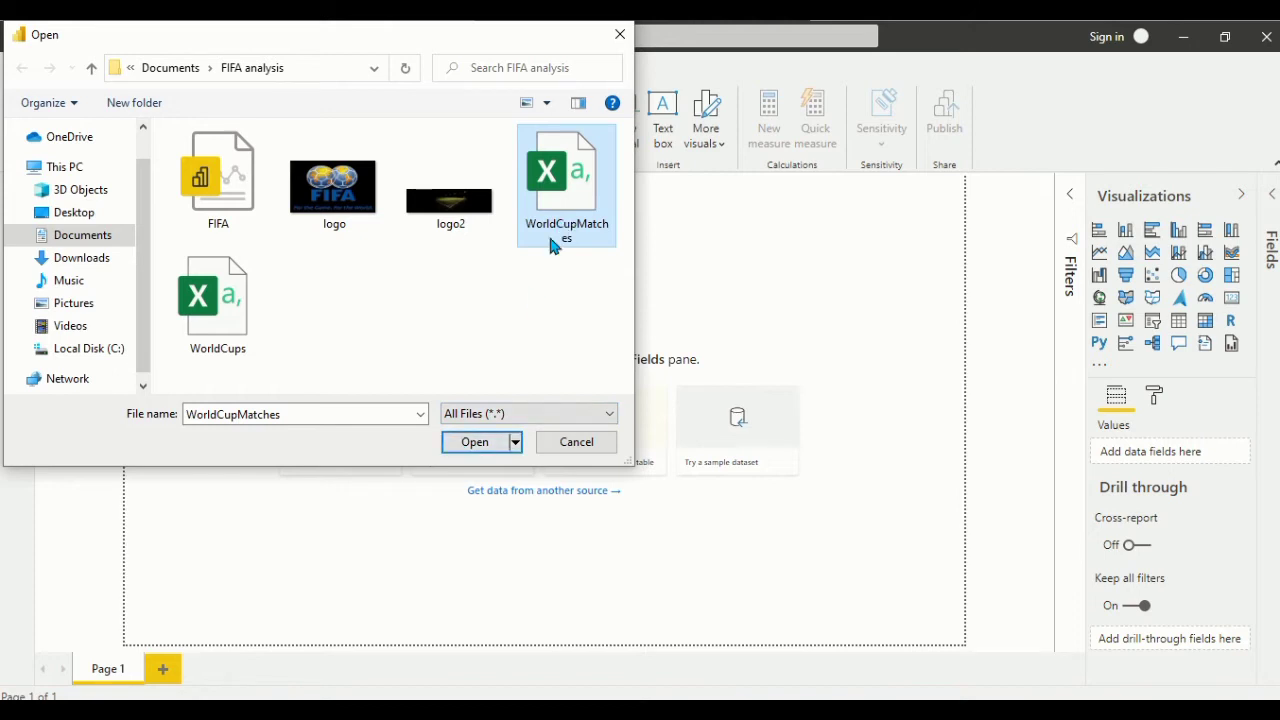
pyautogui.click(475, 441)
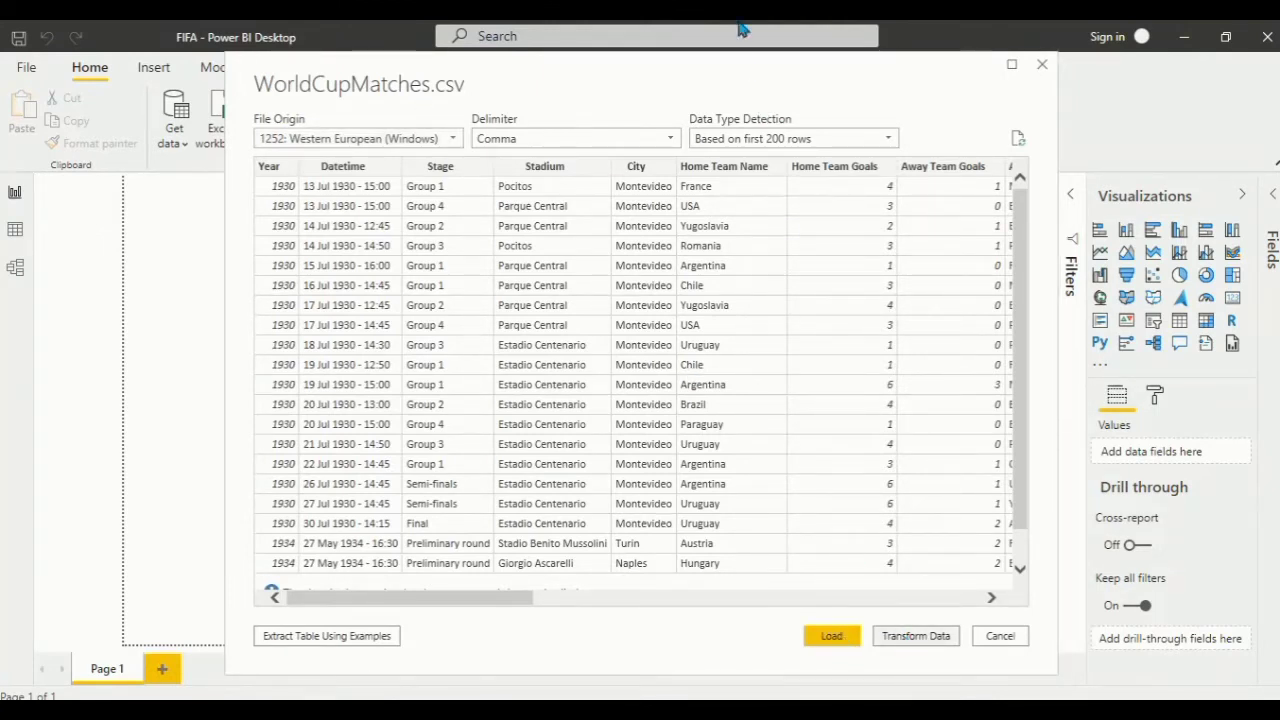
# - Send the WorldCupMatches.csv preview to Power Query Editor for transformation
pyautogui.moveTo(741, 30)
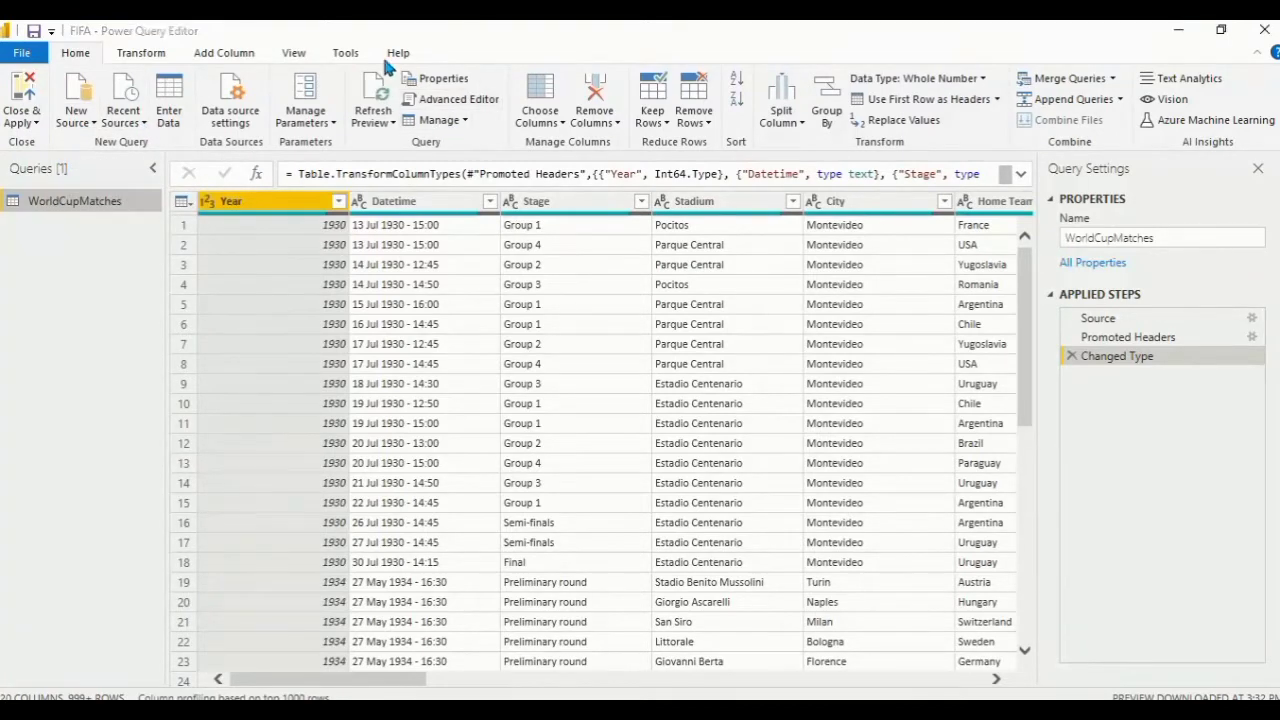
# - Add the WorldCups file from the FIFA folder as a second query, using the All Files filter
pyautogui.moveTo(505, 66)
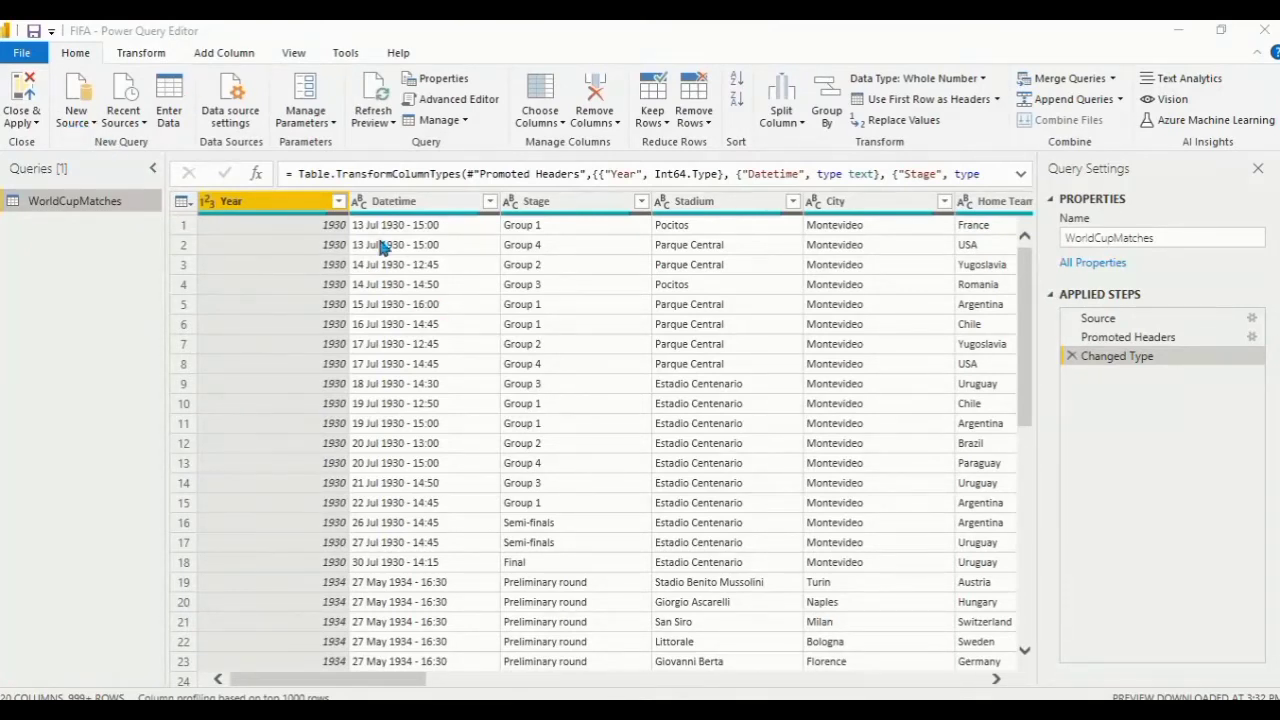
pyautogui.click(78, 118)
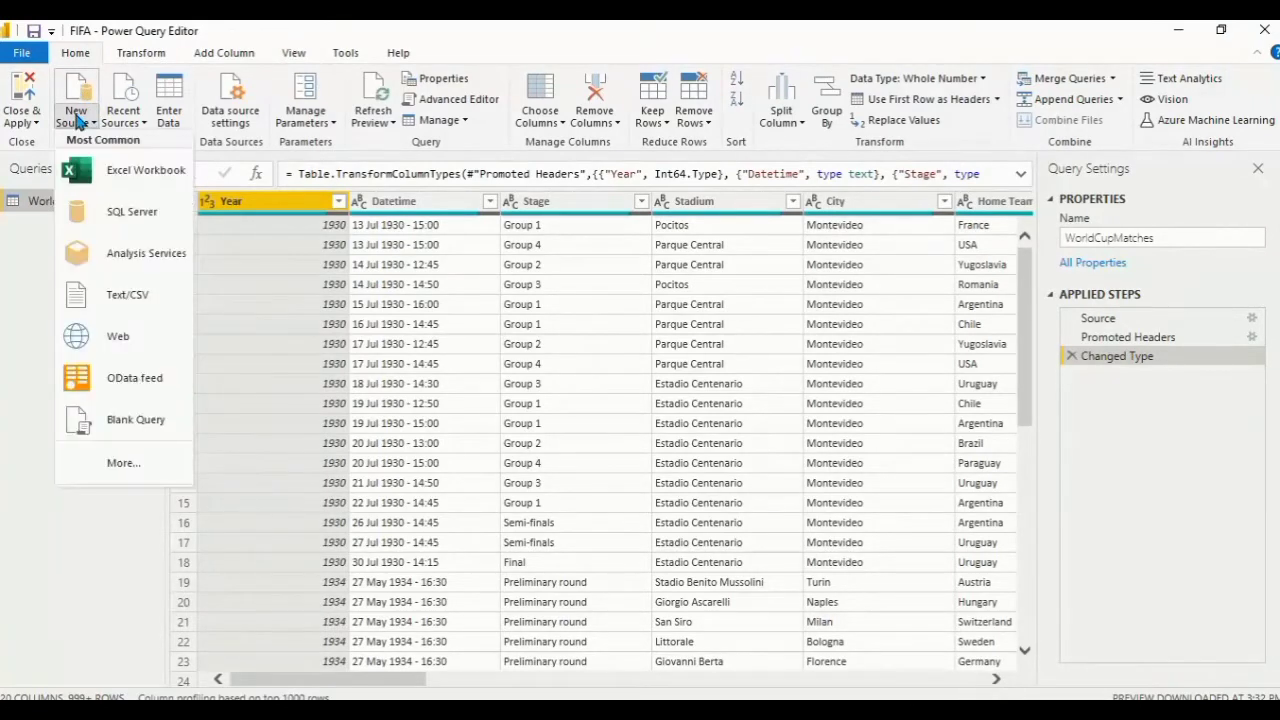
pyautogui.click(108, 175)
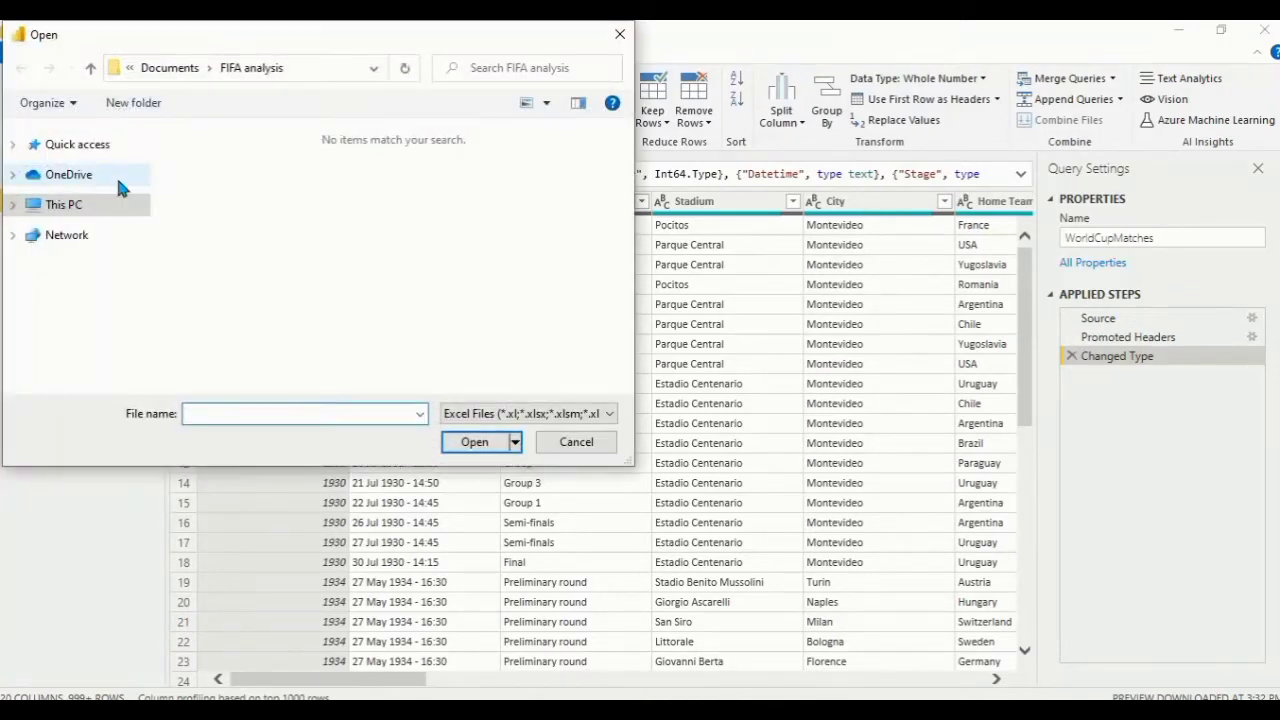
pyautogui.click(455, 413)
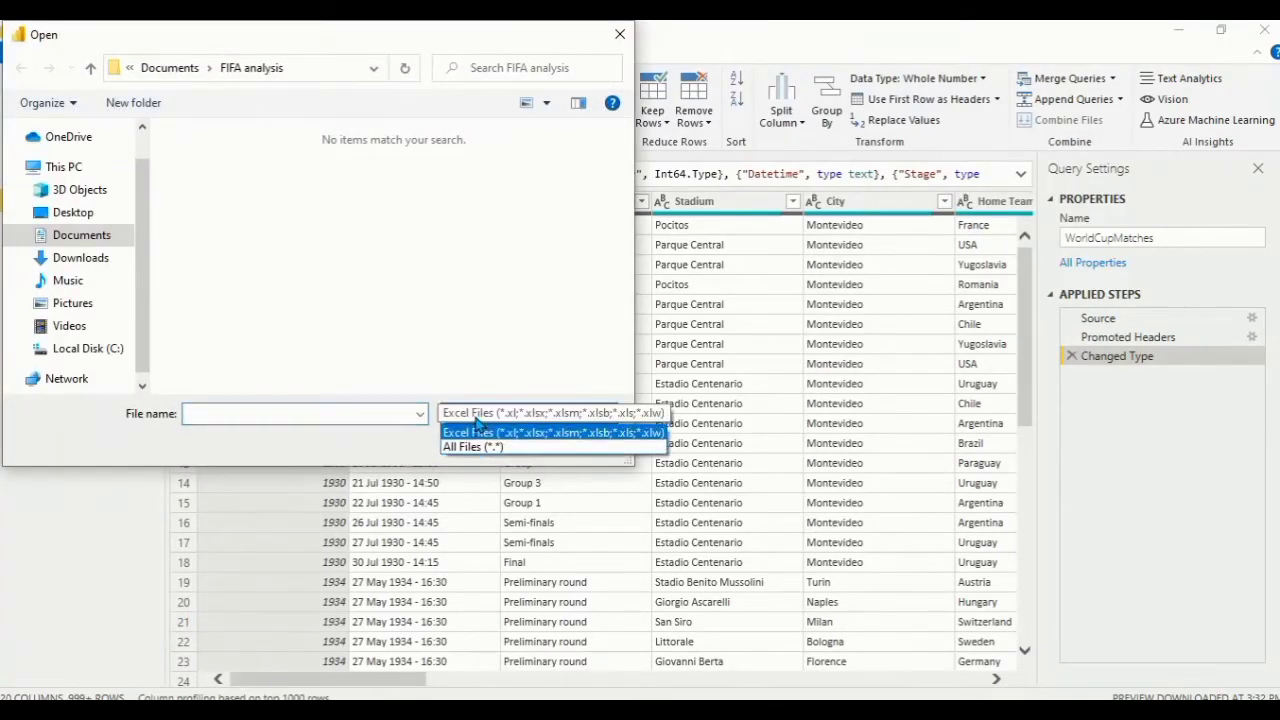
pyautogui.click(466, 448)
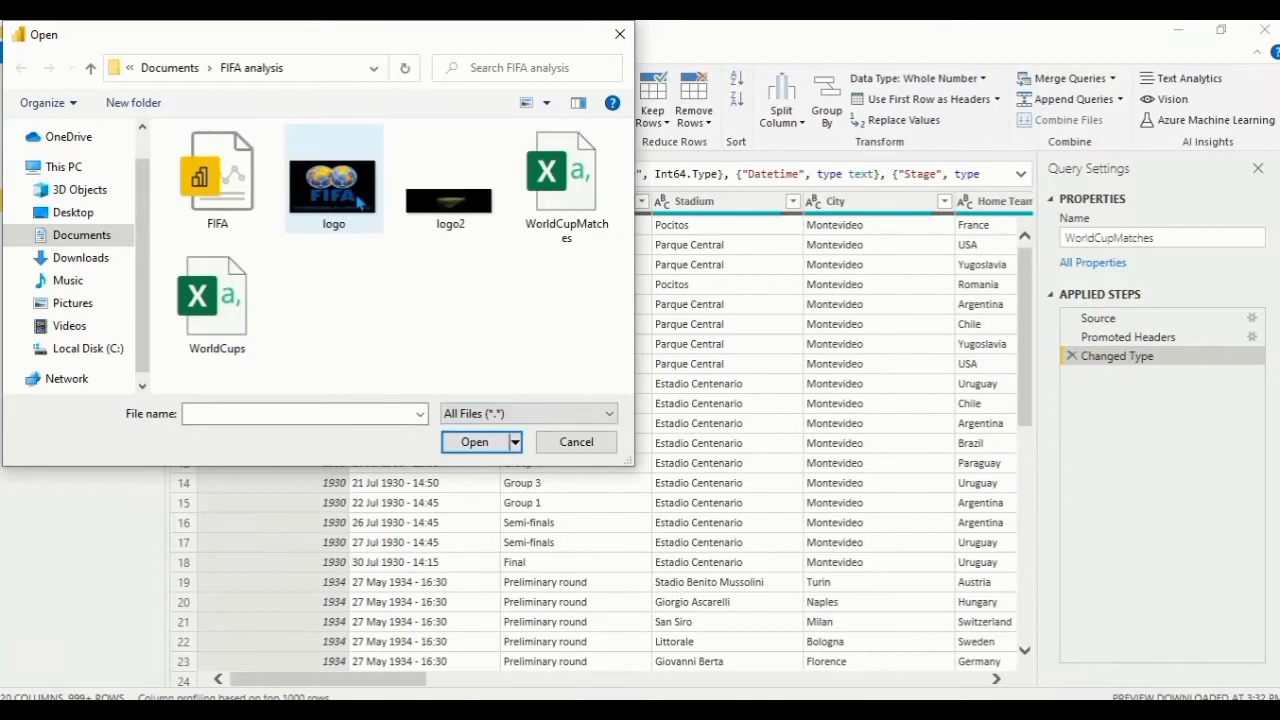
pyautogui.moveTo(384, 45); pyautogui.dragTo(697, 65)
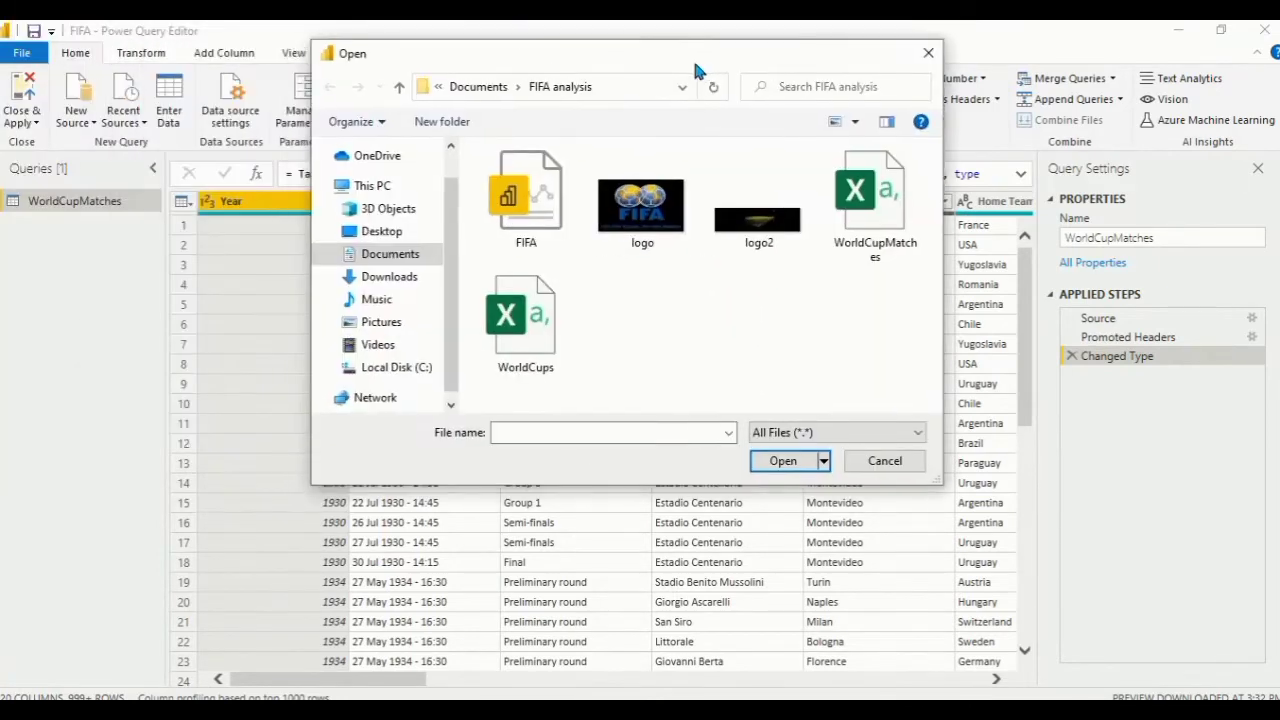
pyautogui.click(541, 351)
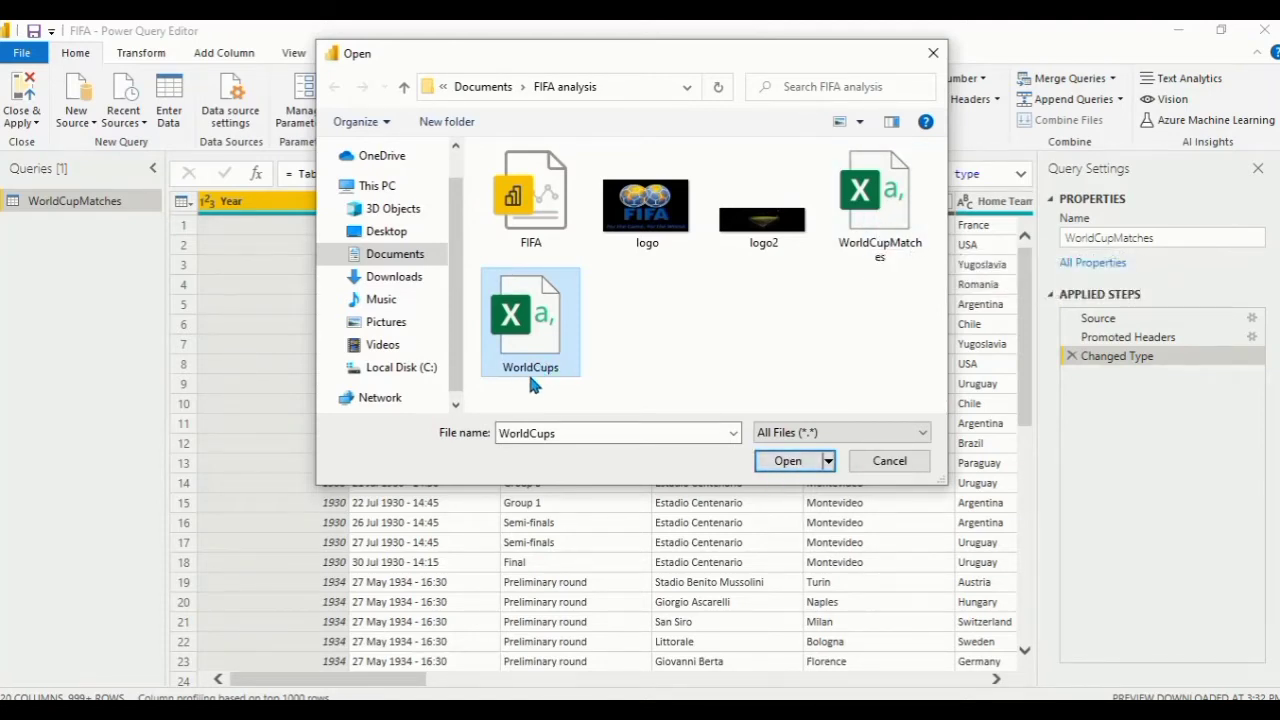
pyautogui.click(779, 469)
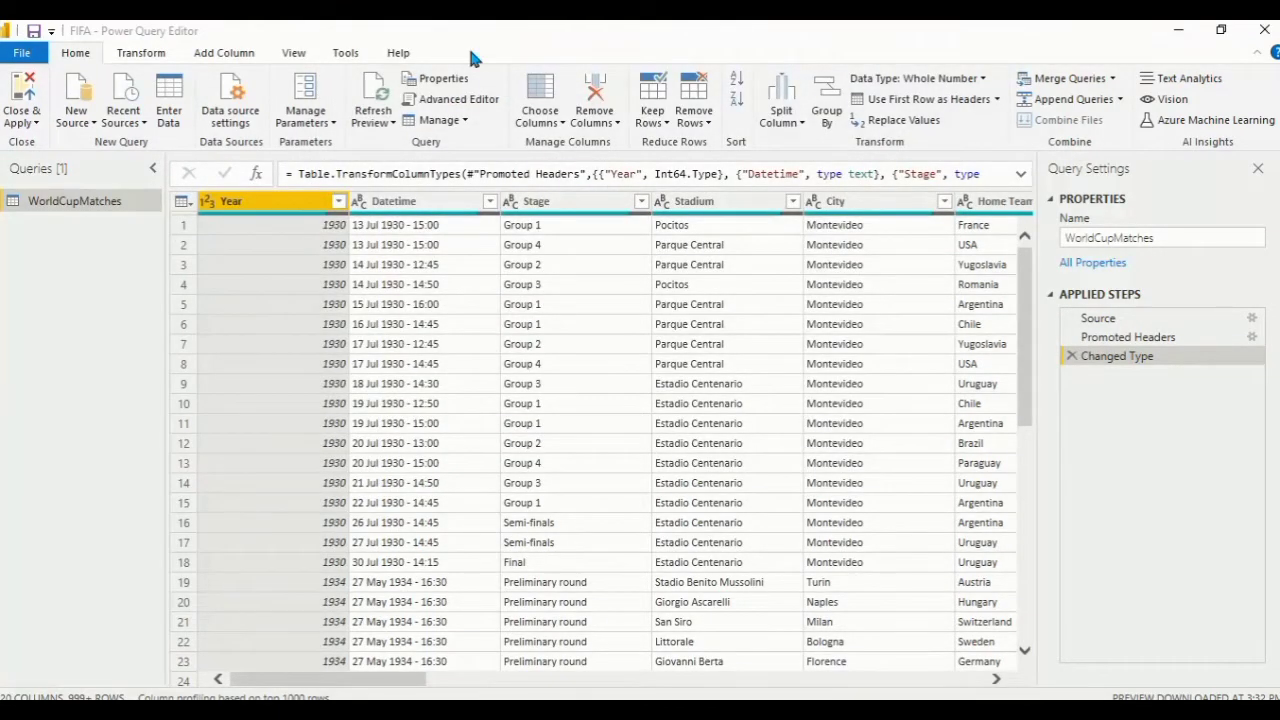
pyautogui.moveTo(530, 24)
pyautogui.click(510, 88)
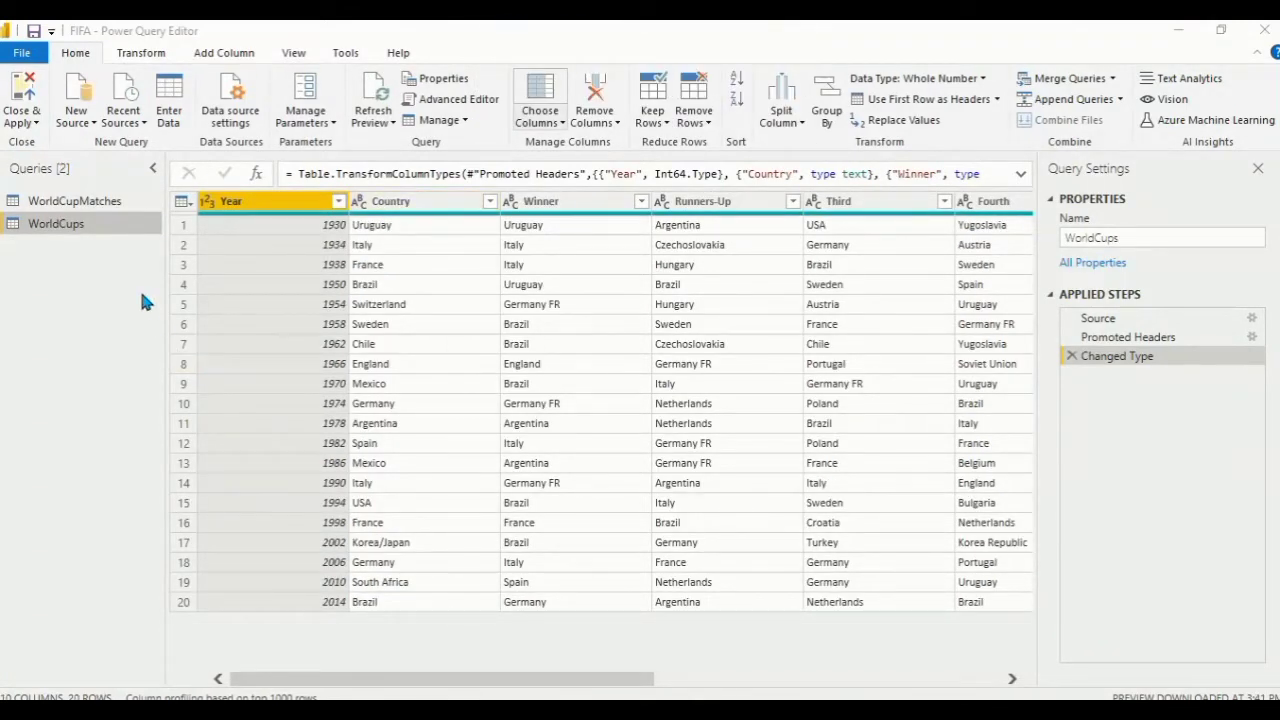
# - Return to the WorldCupMatches query and select all of its columns
pyautogui.click(87, 205)
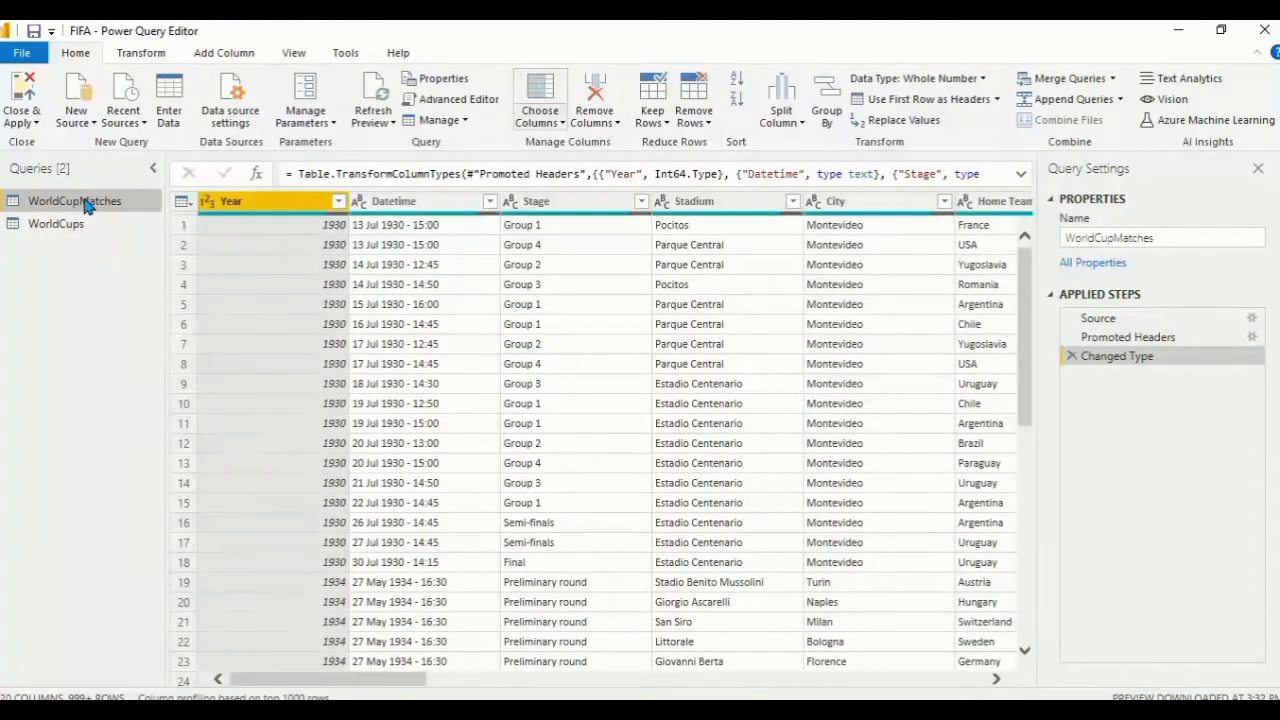
pyautogui.click(410, 205)
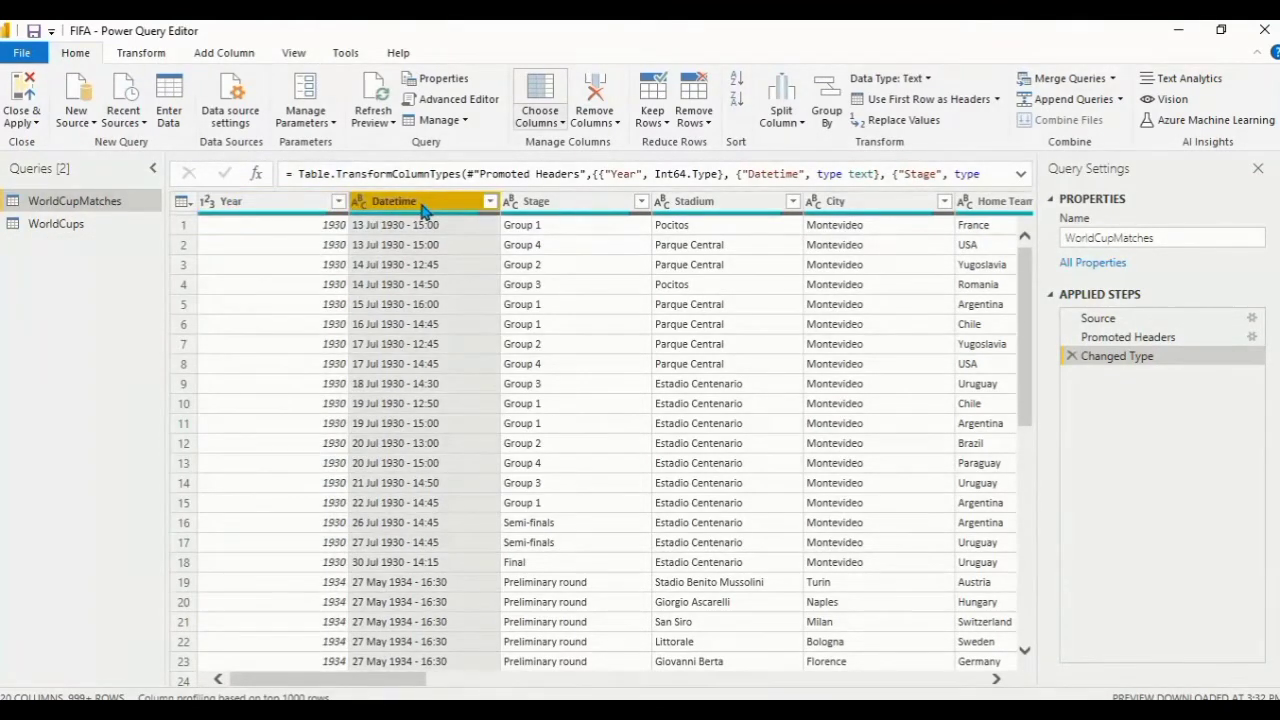
pyautogui.hotkey('ctrl', 'a')
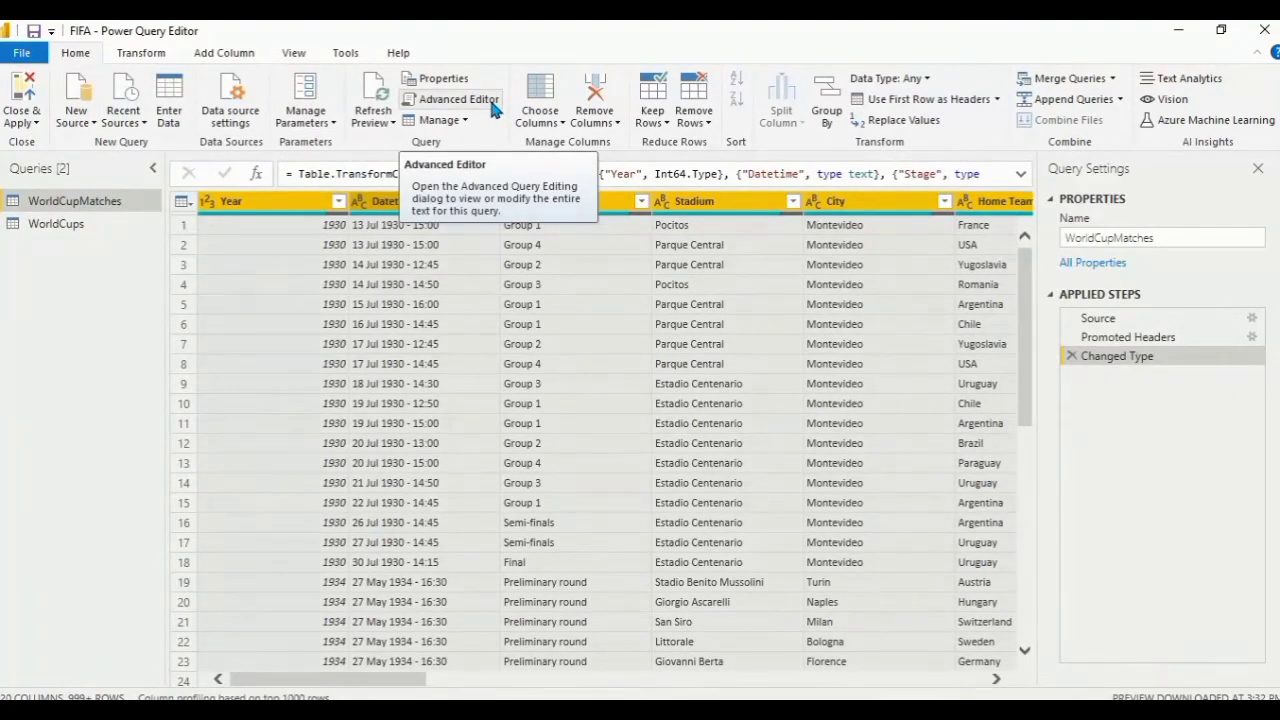
pyautogui.moveTo(505, 25)
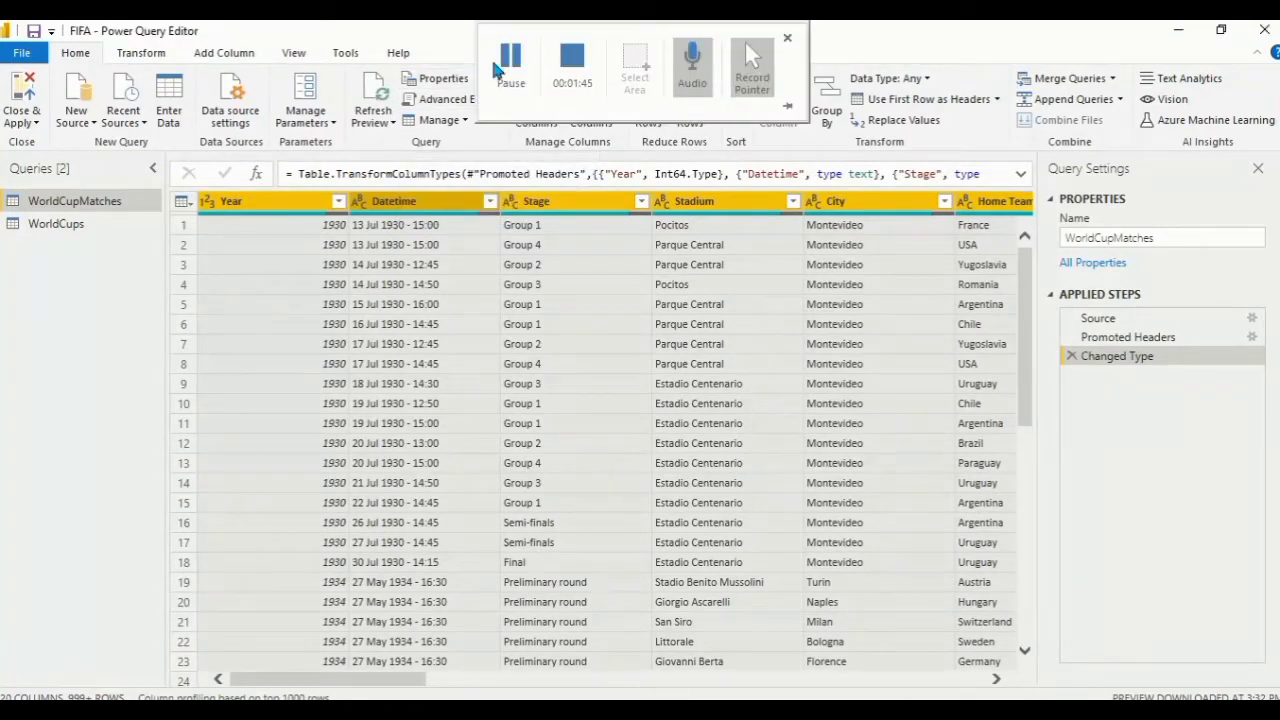
pyautogui.click(510, 60)
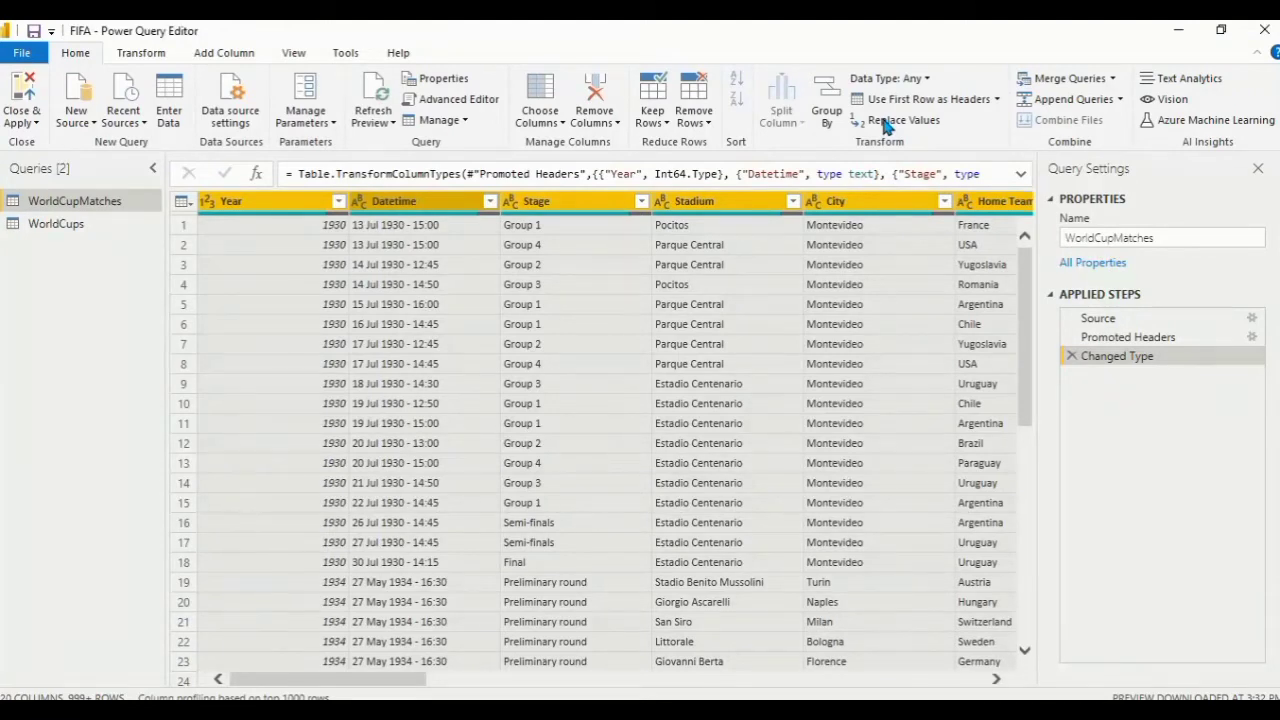
# - Replace 'rn">Republic of Ireland' with 'Republic of Ireland' across all columns
pyautogui.click(885, 121)
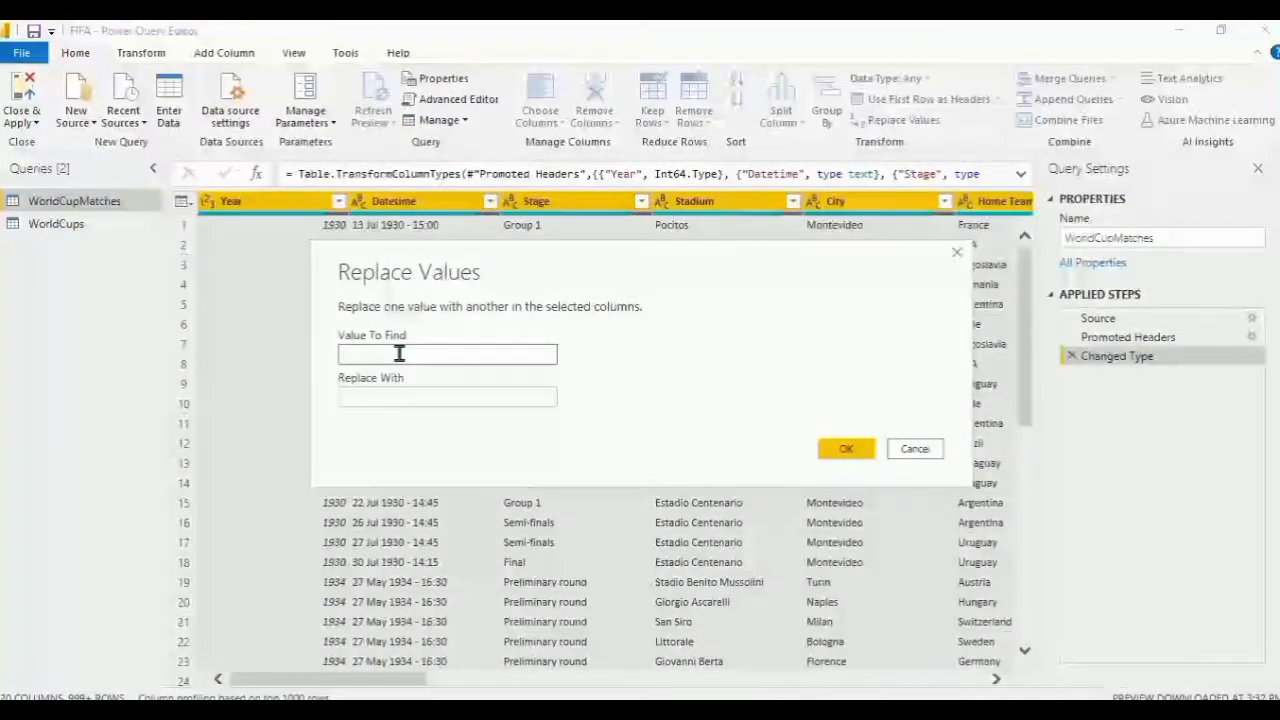
pyautogui.write('rn">Republic of Ireland')
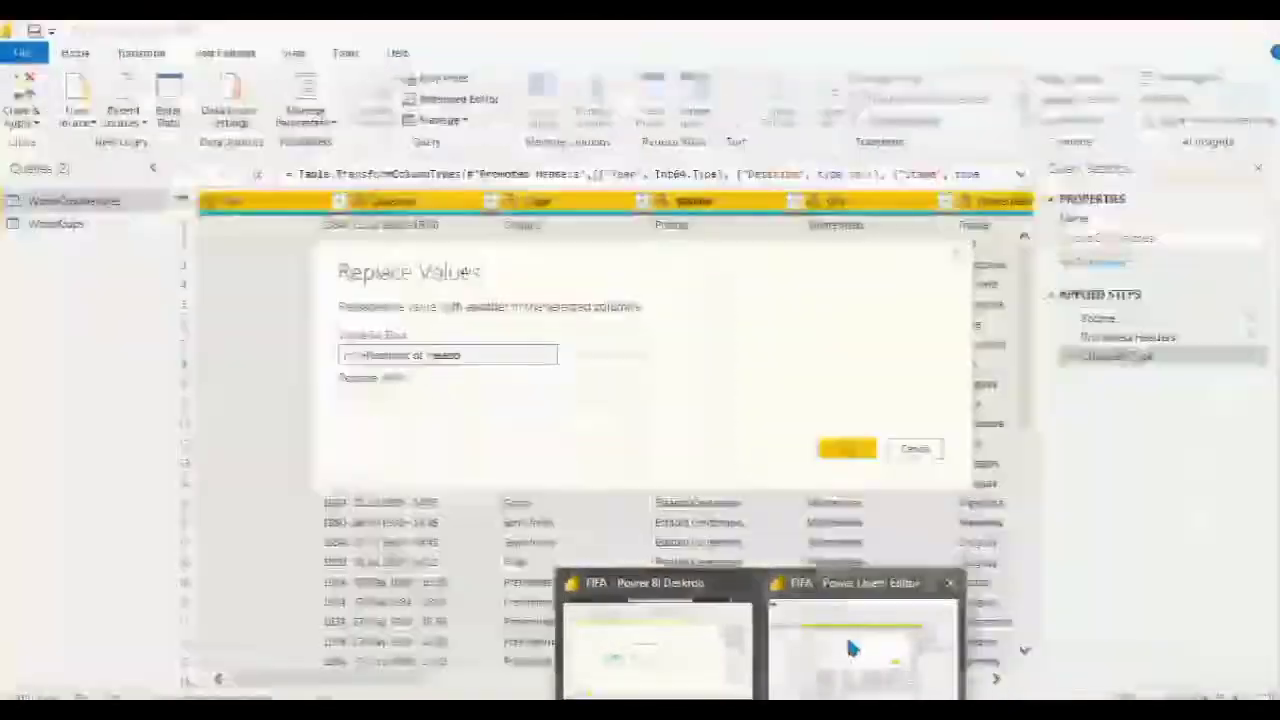
pyautogui.click(848, 649)
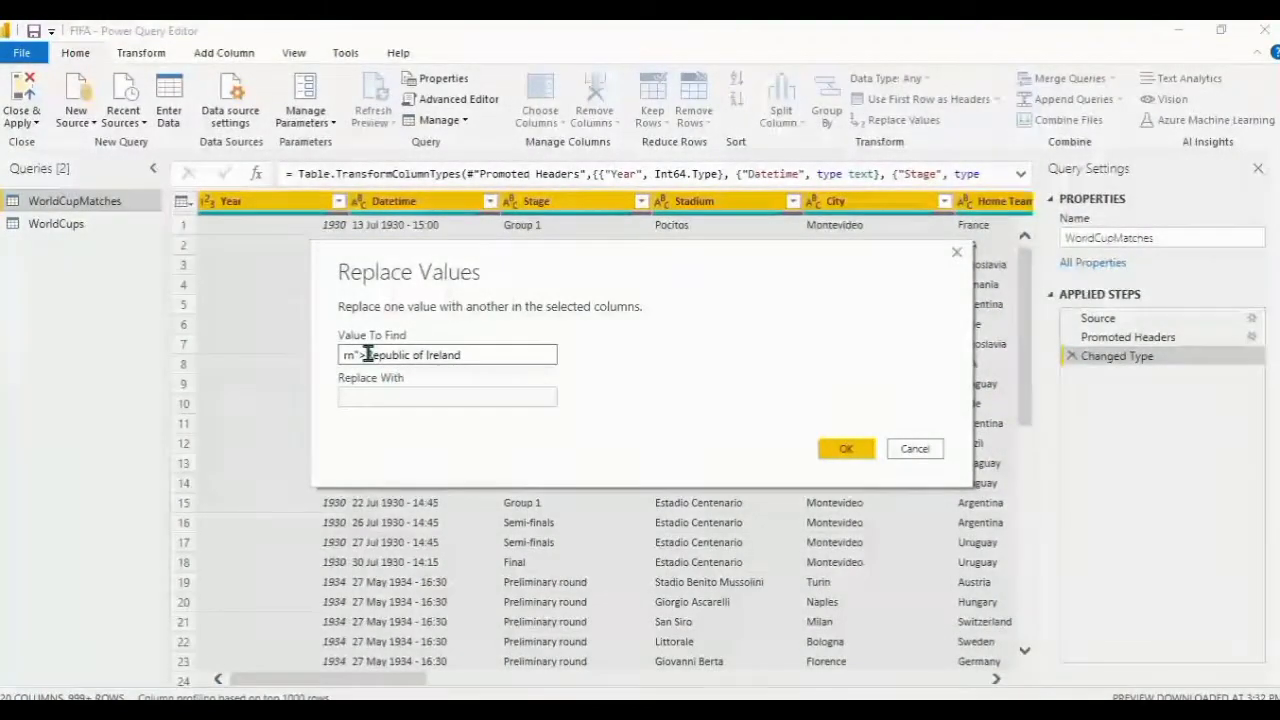
pyautogui.moveTo(367, 355); pyautogui.dragTo(480, 355)
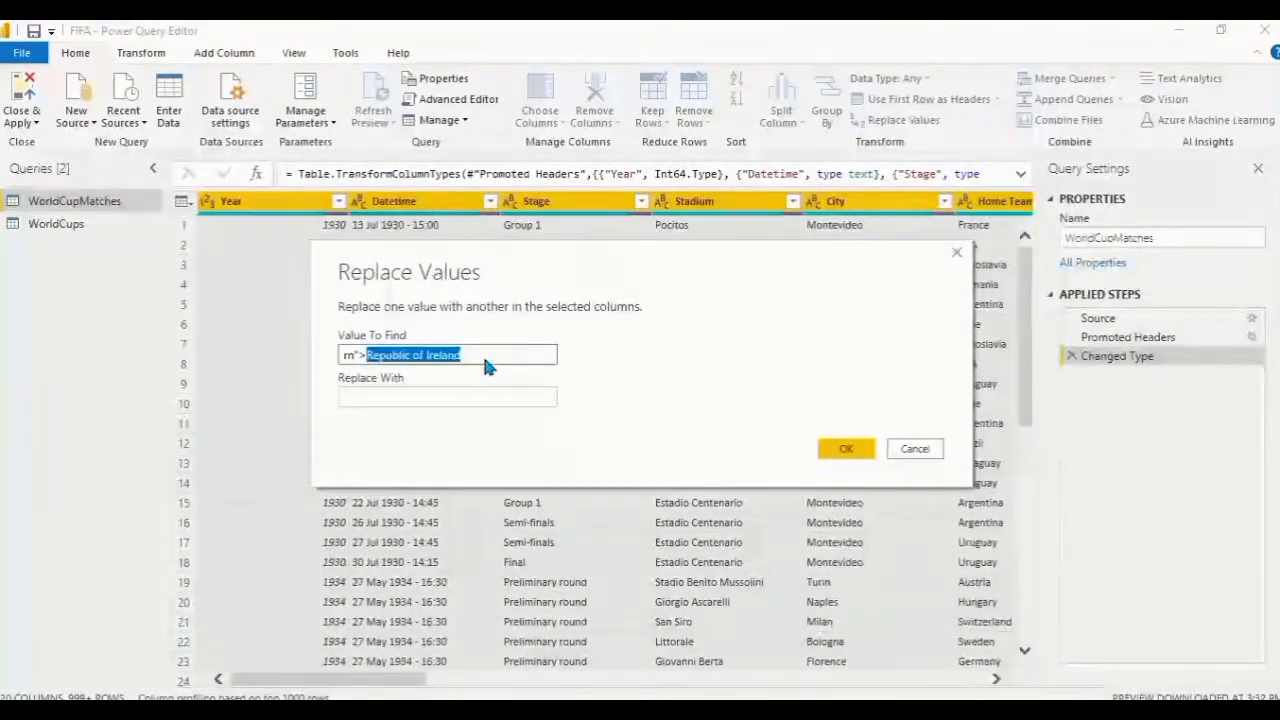
pyautogui.hotkey('ctrl', 'c')
pyautogui.click(390, 397)
pyautogui.hotkey('ctrl', 'v')
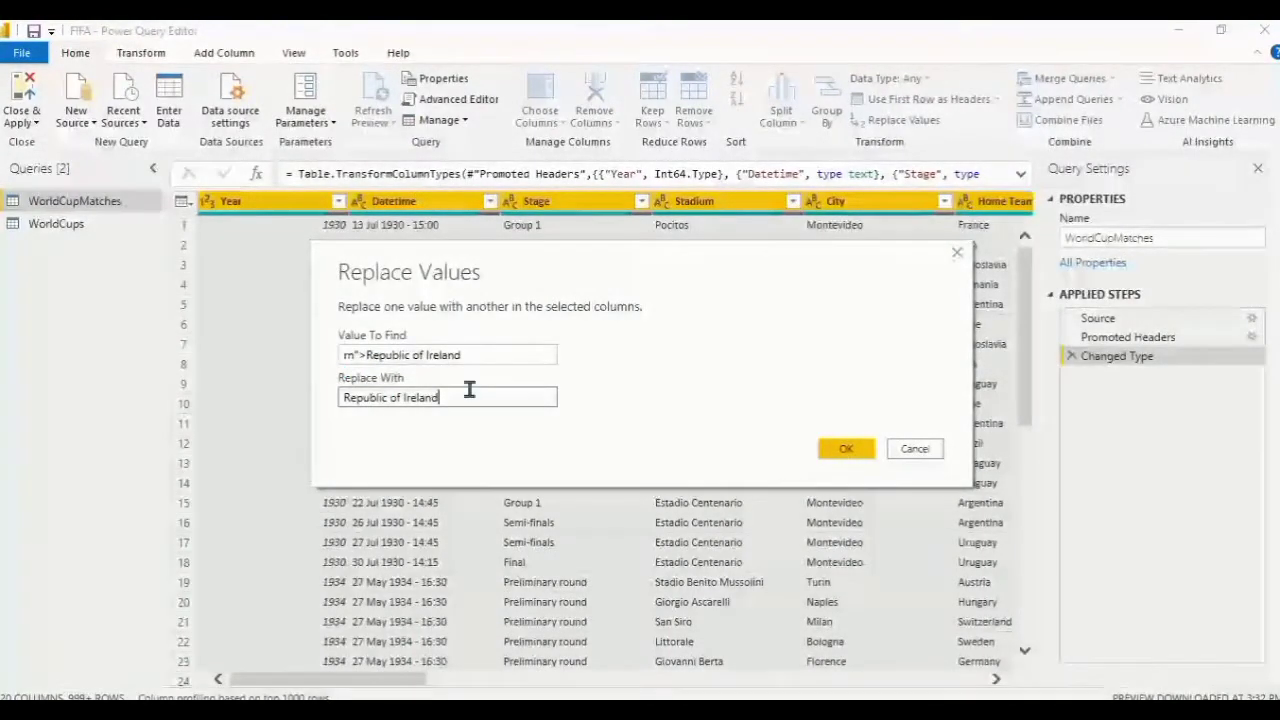
pyautogui.click(352, 356)
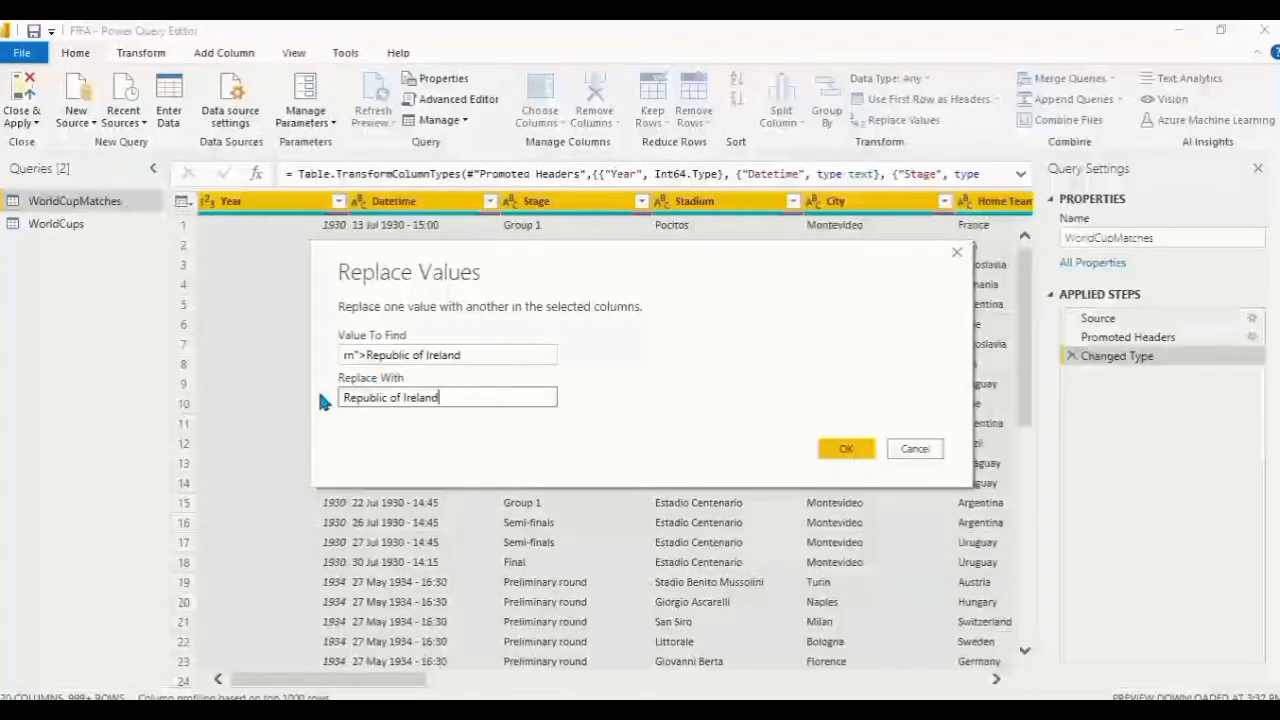
pyautogui.click(846, 450)
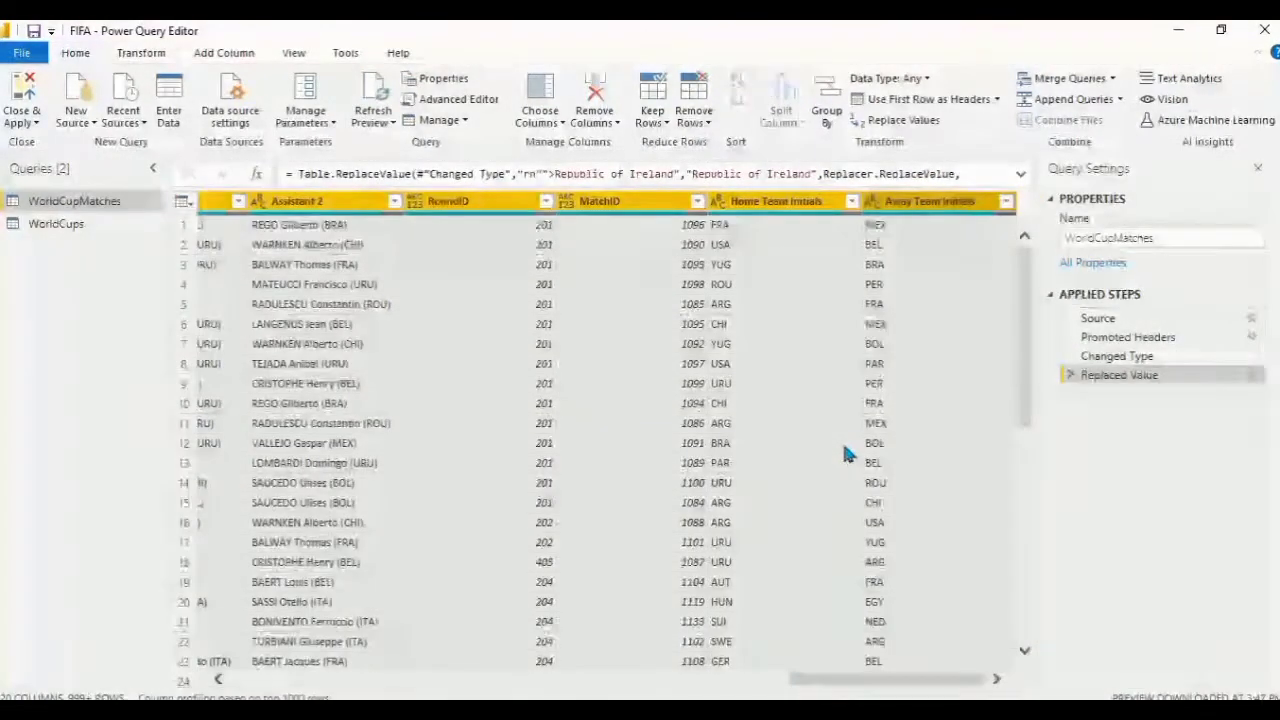
# - Replace 'Germany FR' with 'Germany' in the WorldCupMatches data
pyautogui.click(890, 121)
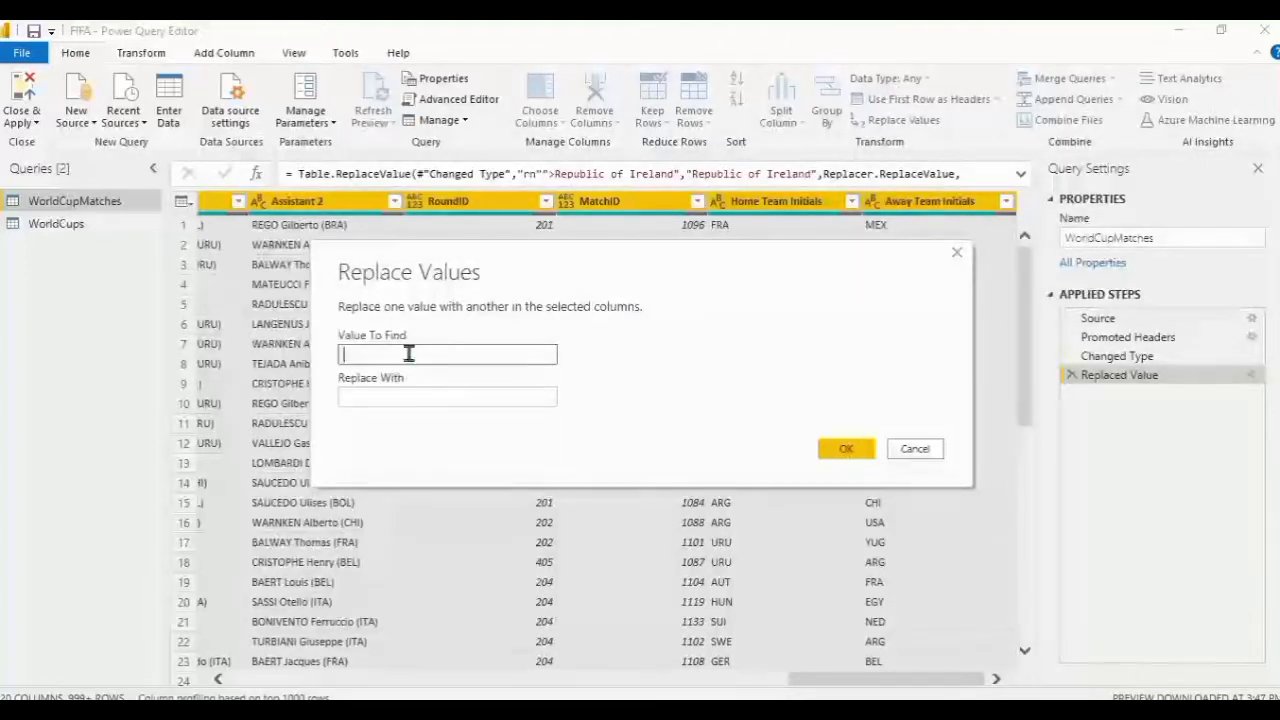
pyautogui.write('Germany FR')
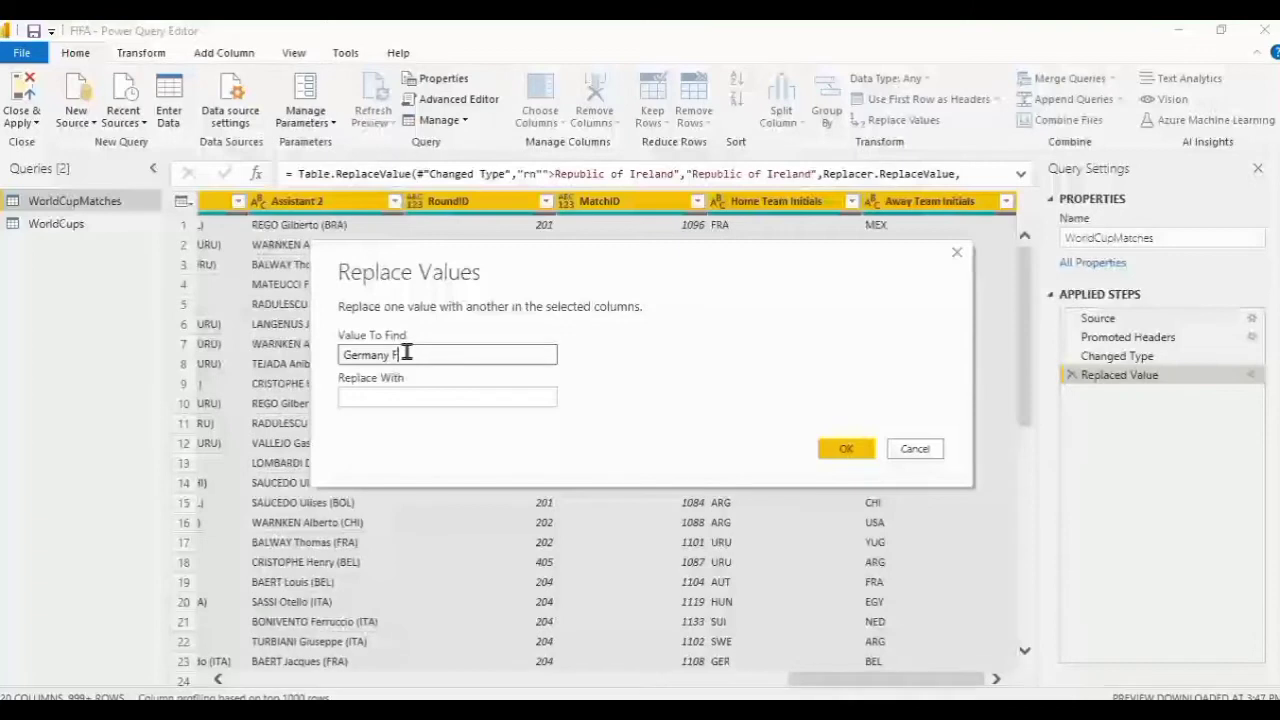
pyautogui.click(352, 400)
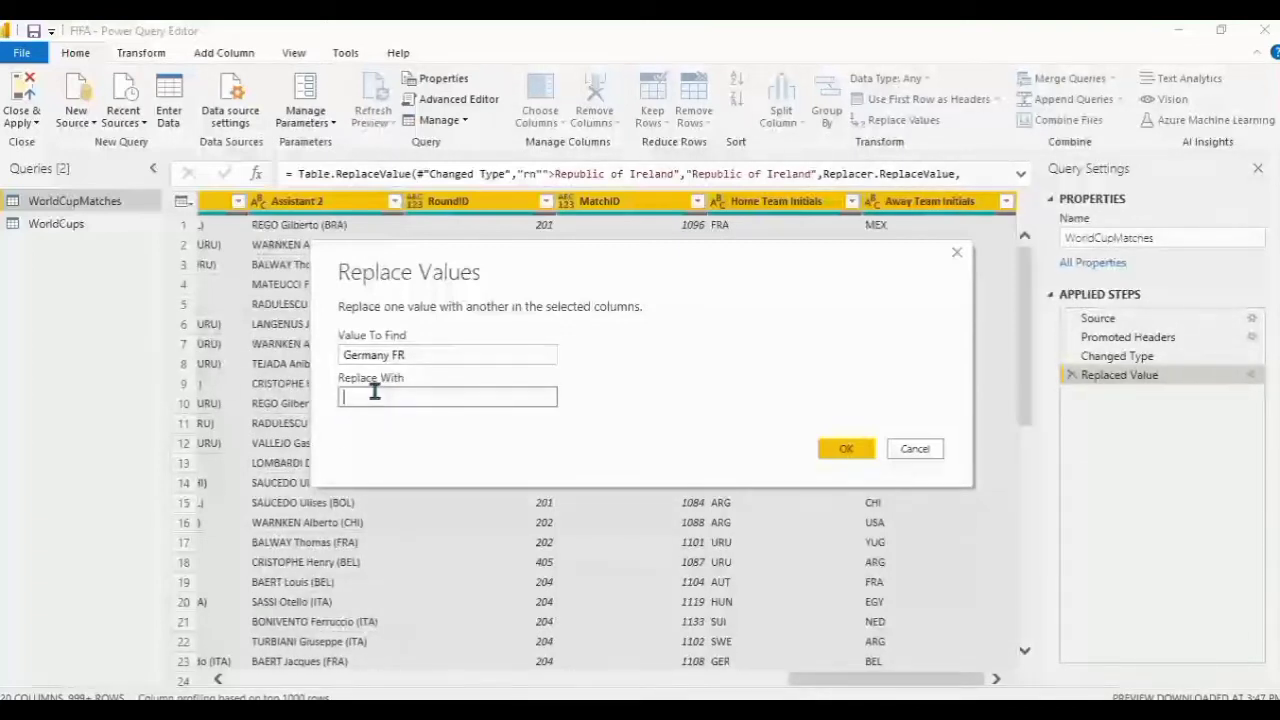
pyautogui.write('Germany')
pyautogui.click(846, 450)
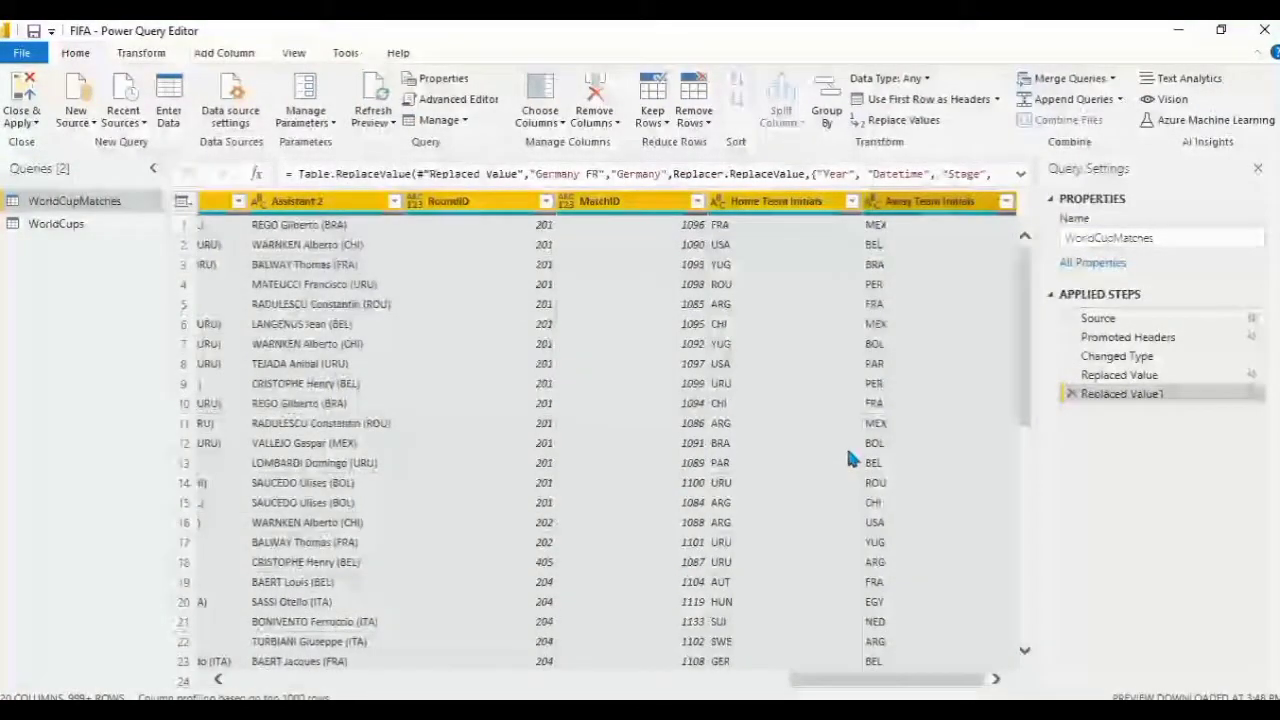
# - Replace 'China PR' with 'China' in the WorldCupMatches data
pyautogui.click(893, 121)
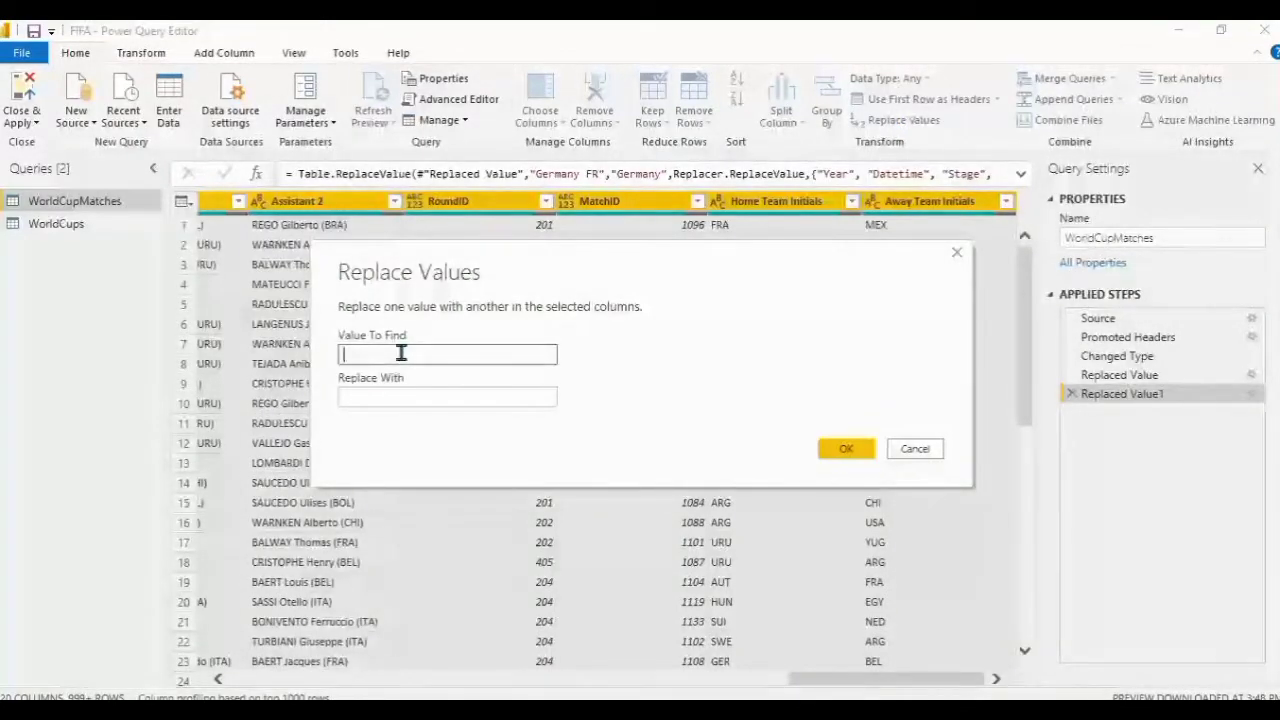
pyautogui.write('China PR')
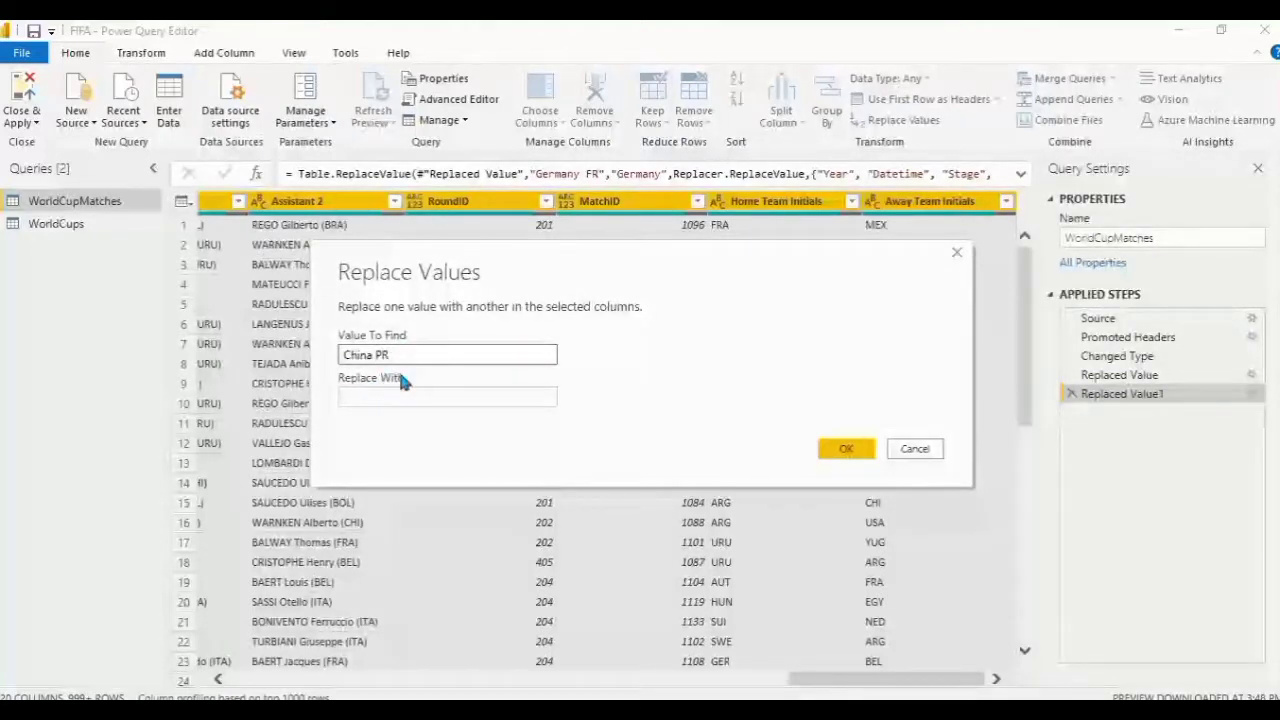
pyautogui.click(372, 398)
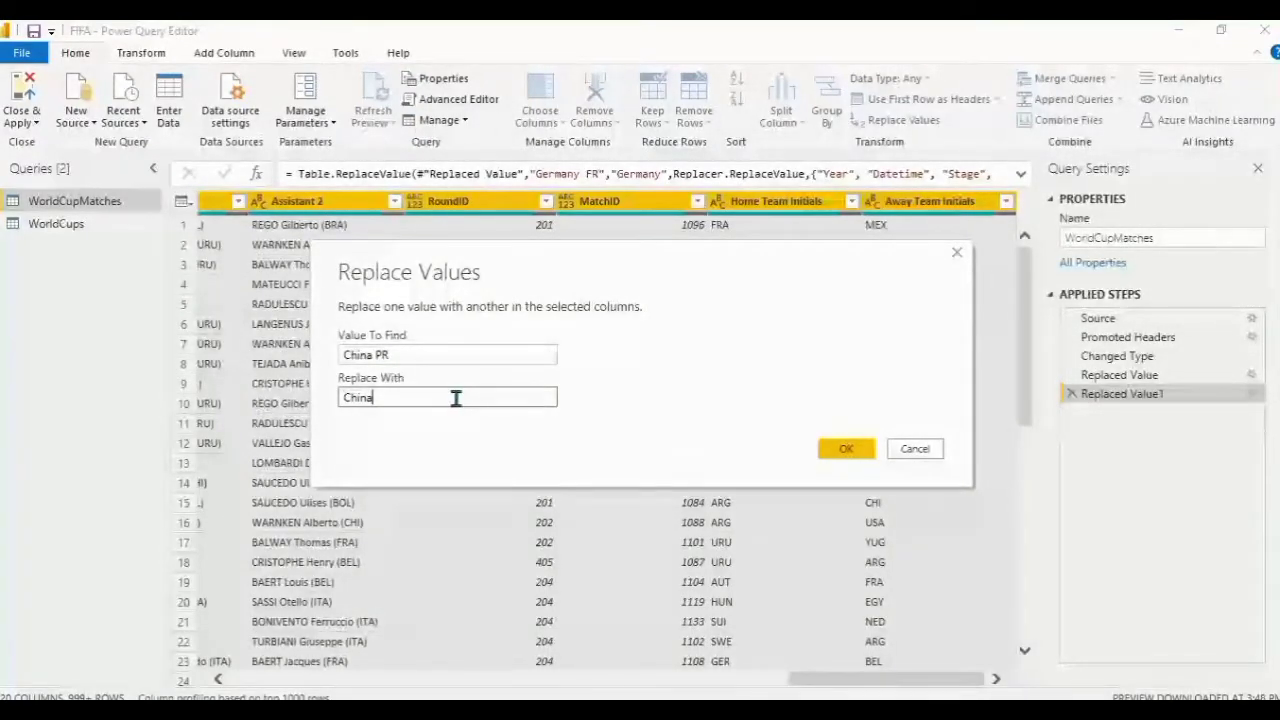
pyautogui.doubleClick(381, 357)
pyautogui.click(386, 356)
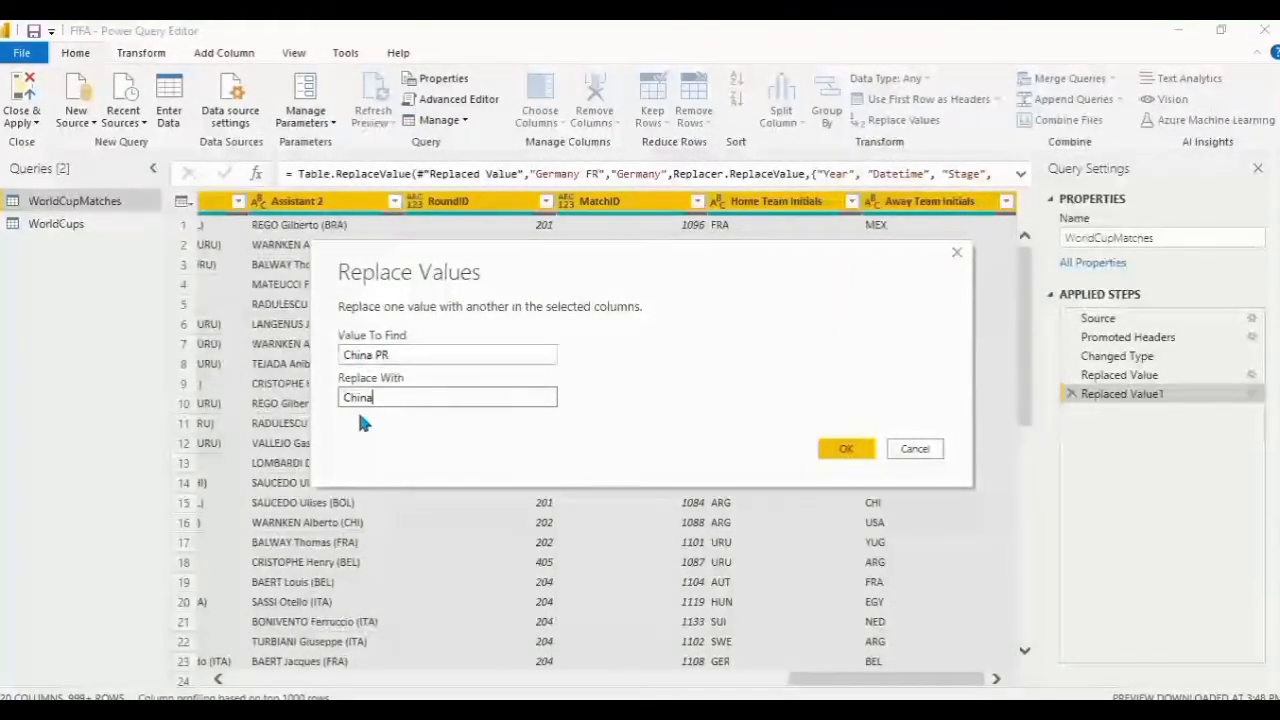
pyautogui.click(845, 450)
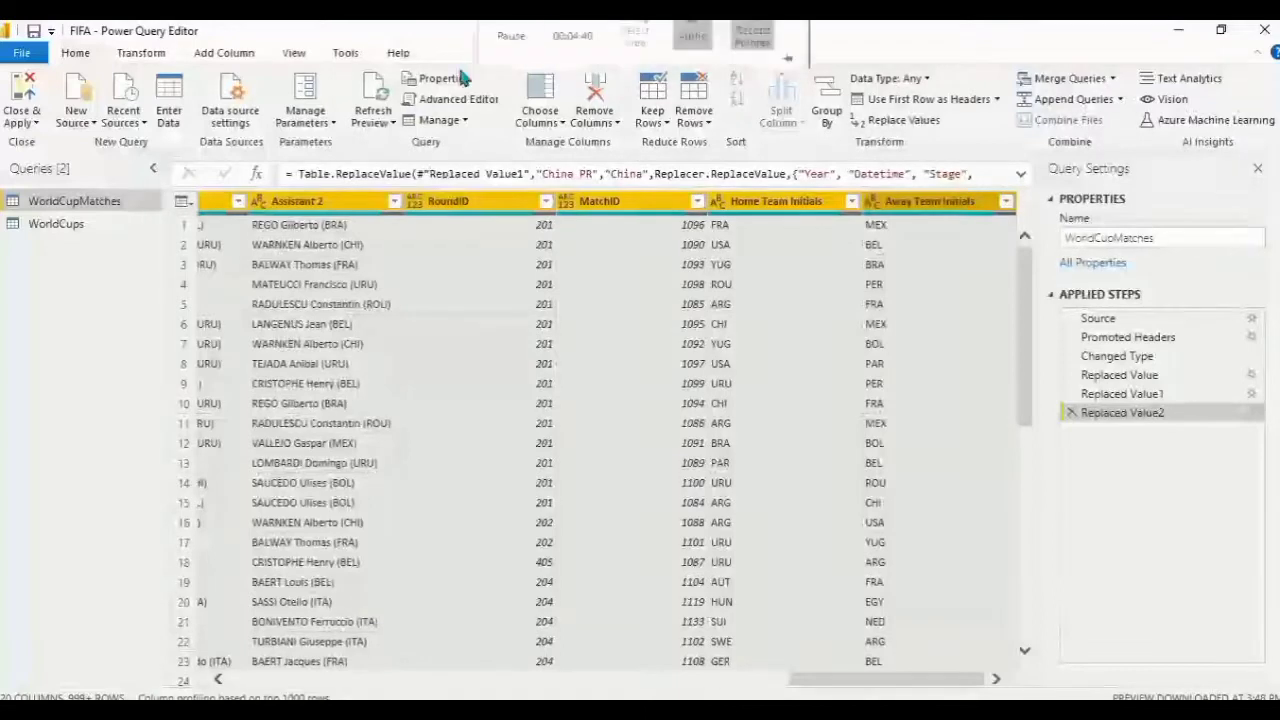
# - Duplicate the Home Team Name column as Home Team Name - Copy
pyautogui.moveTo(524, 30)
pyautogui.click(507, 80)
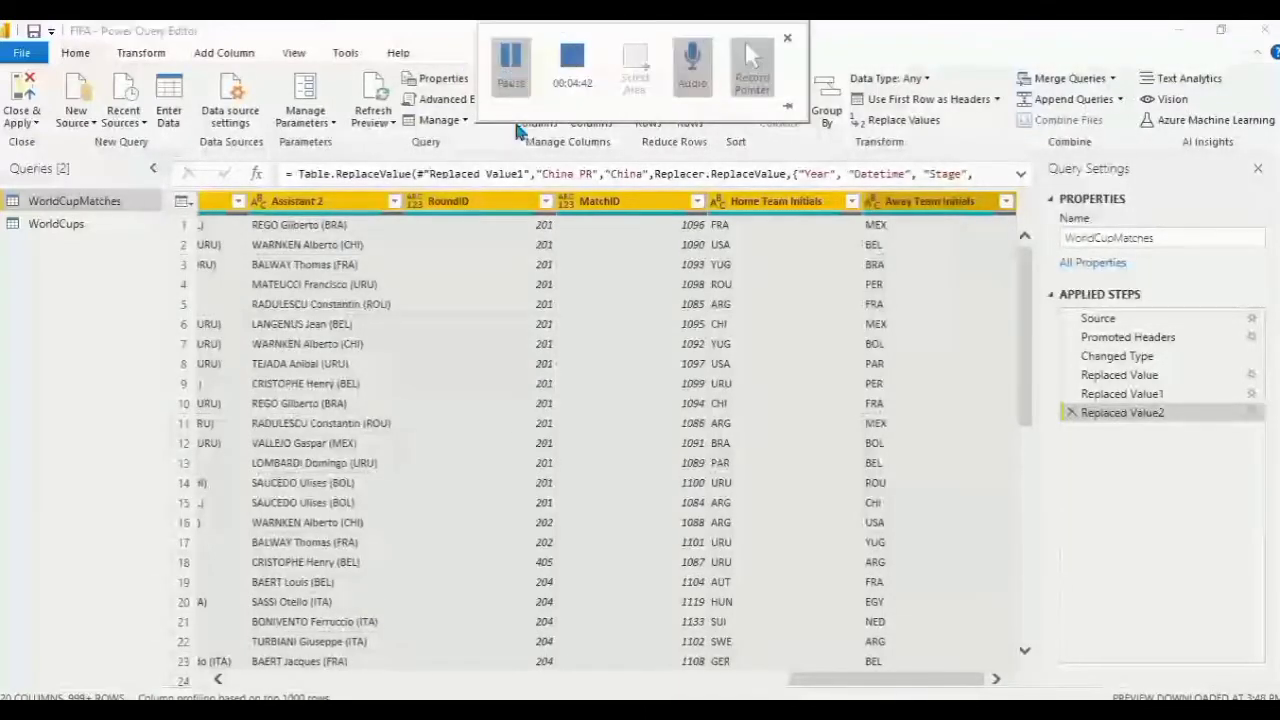
pyautogui.click(286, 679)
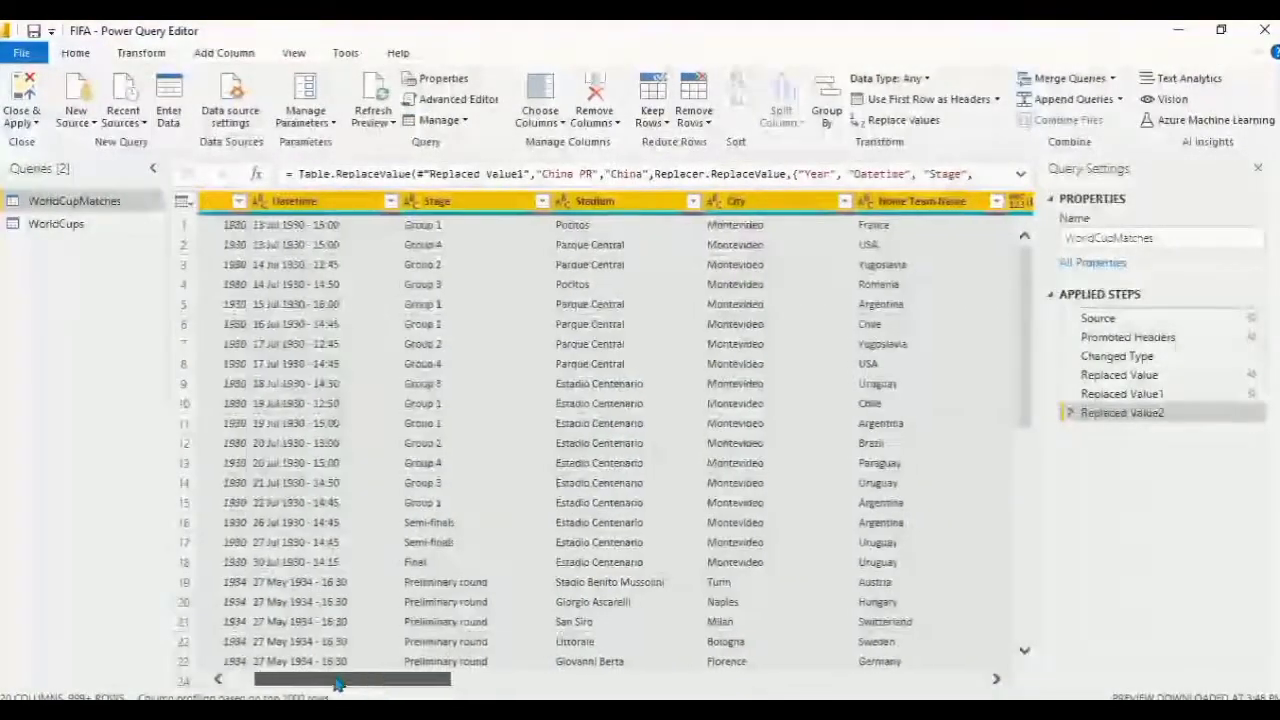
pyautogui.moveTo(314, 682); pyautogui.dragTo(450, 683)
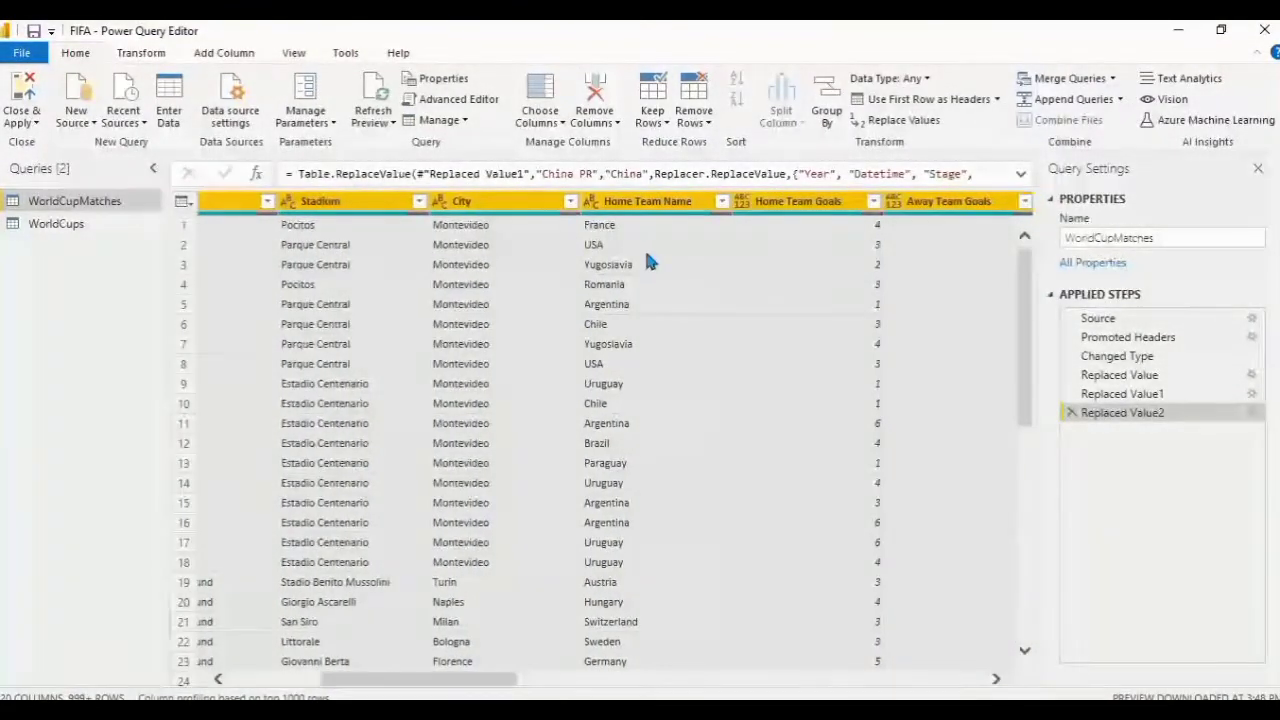
pyautogui.click(632, 203)
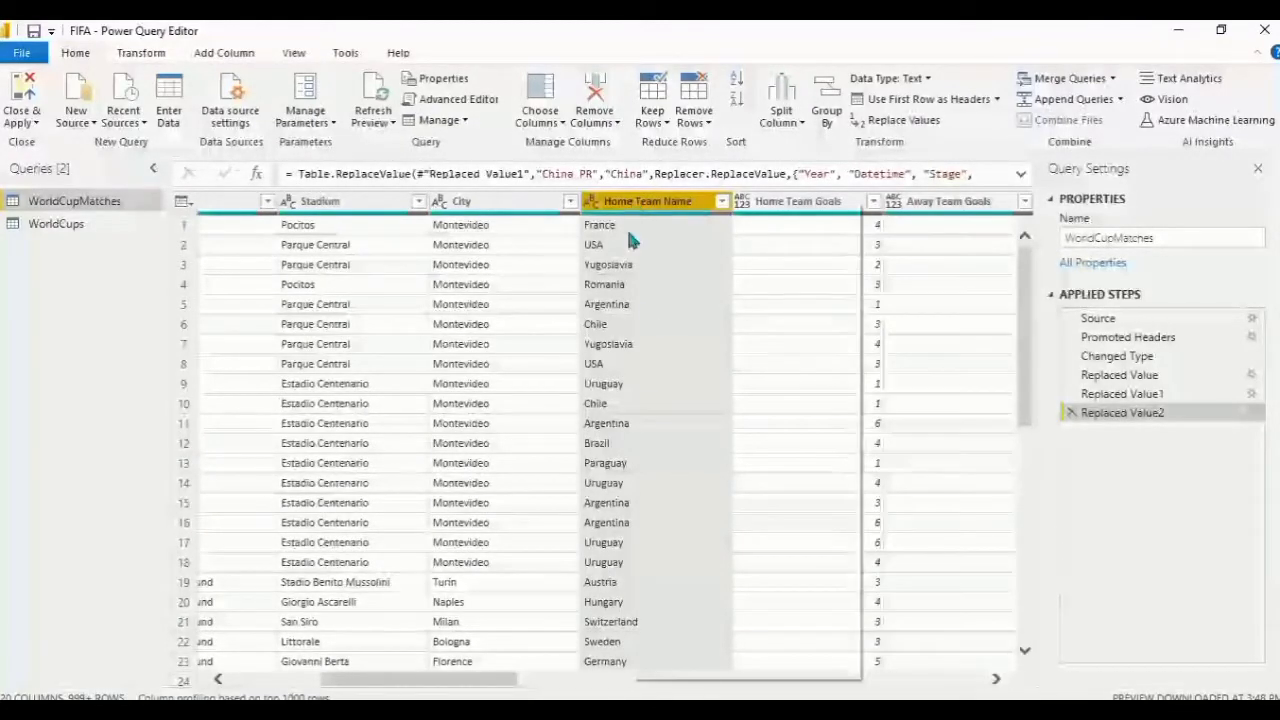
pyautogui.rightClick(632, 204)
pyautogui.click(548, 205)
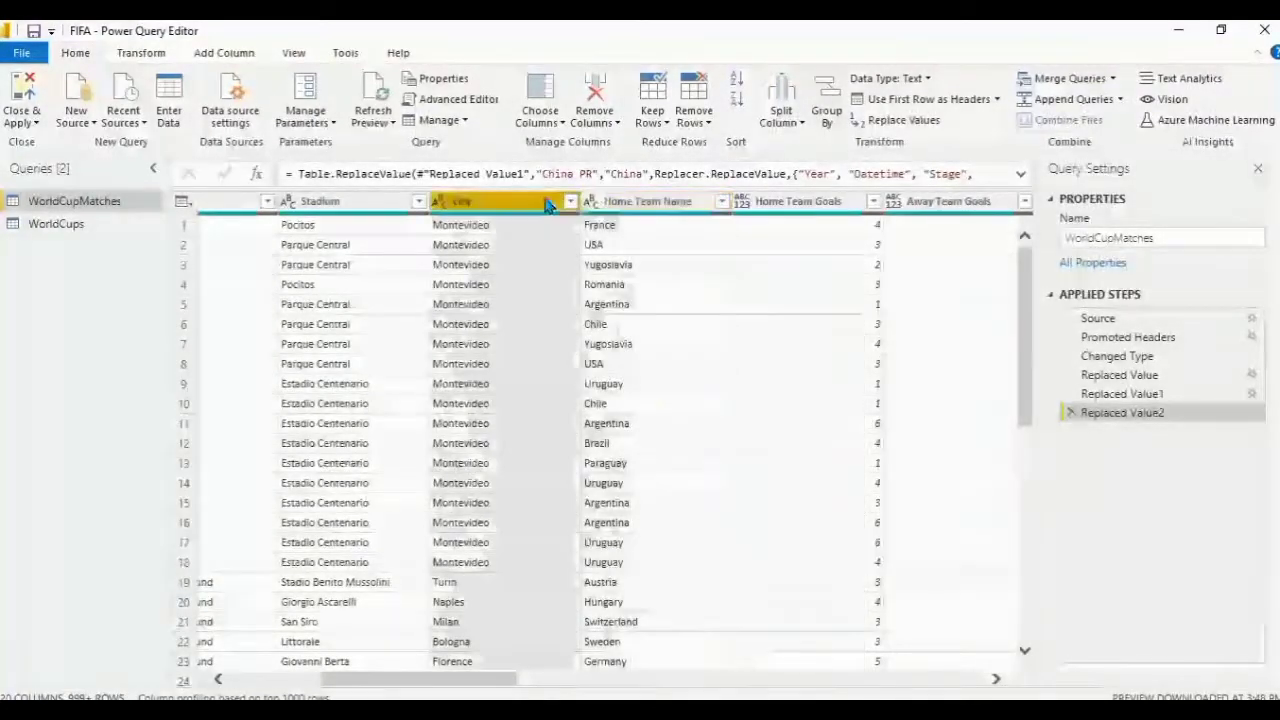
pyautogui.click(610, 202)
pyautogui.rightClick(610, 202)
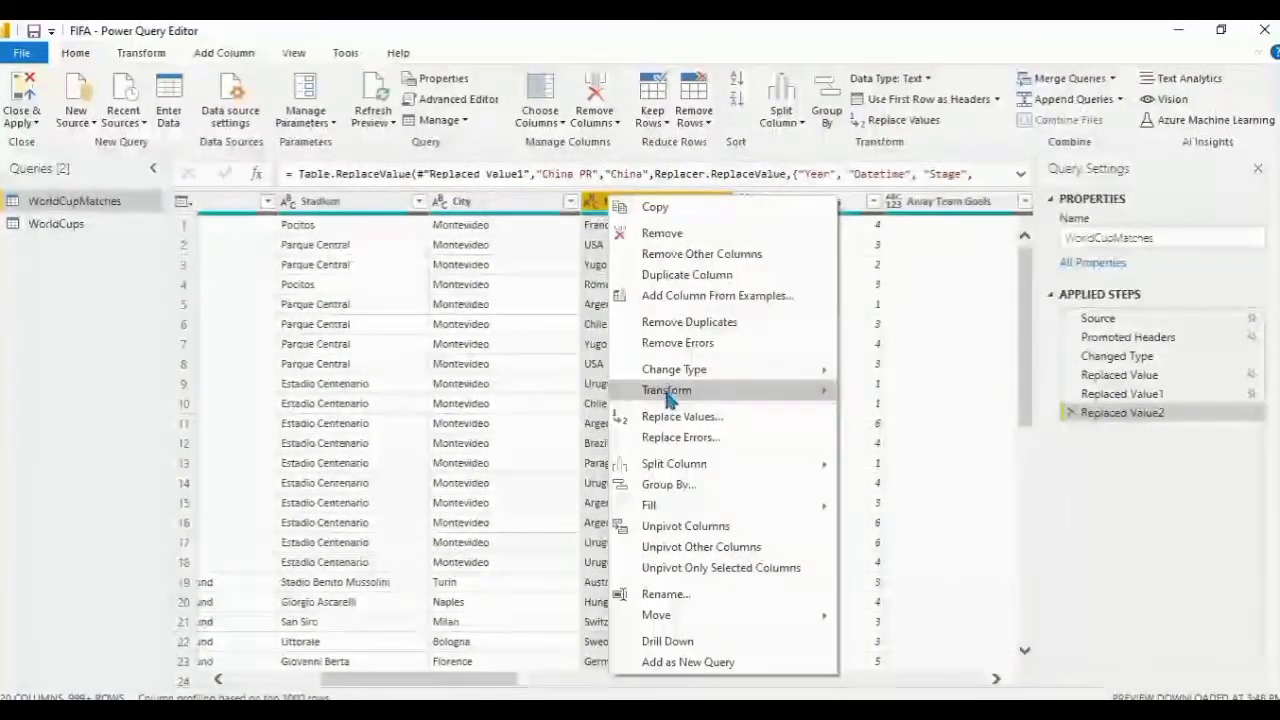
pyautogui.moveTo(666, 392)
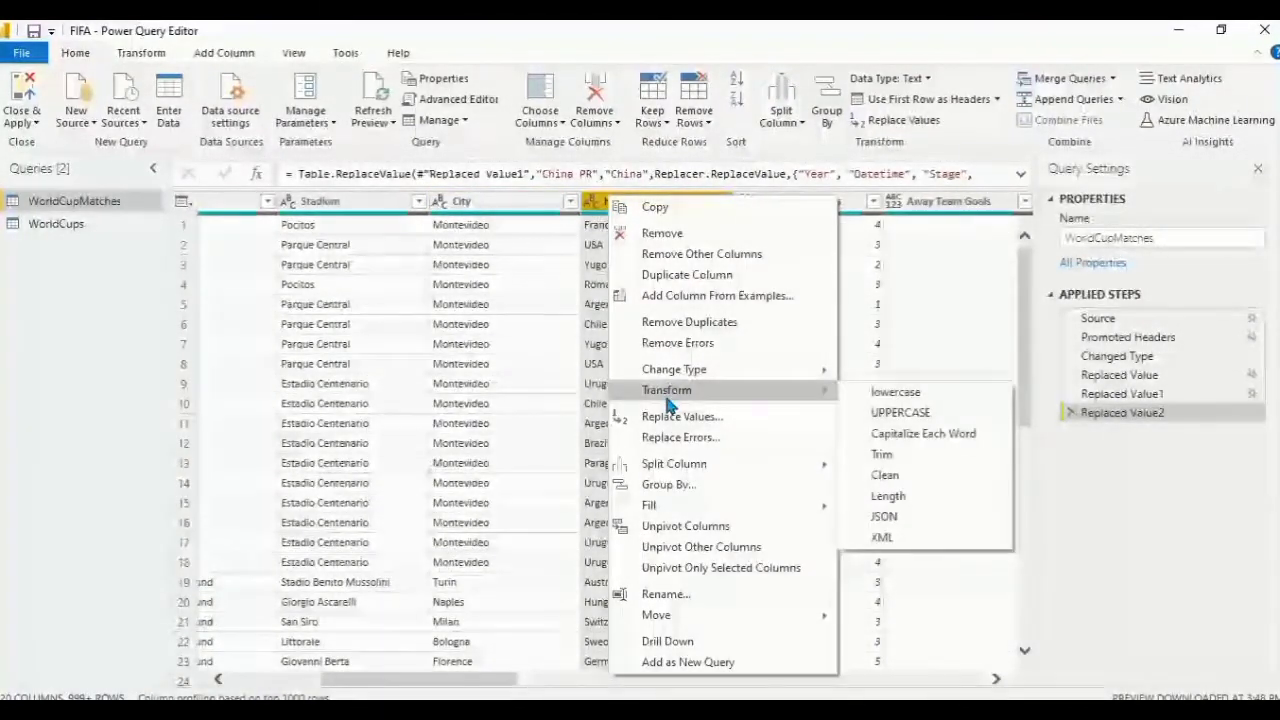
pyautogui.click(656, 275)
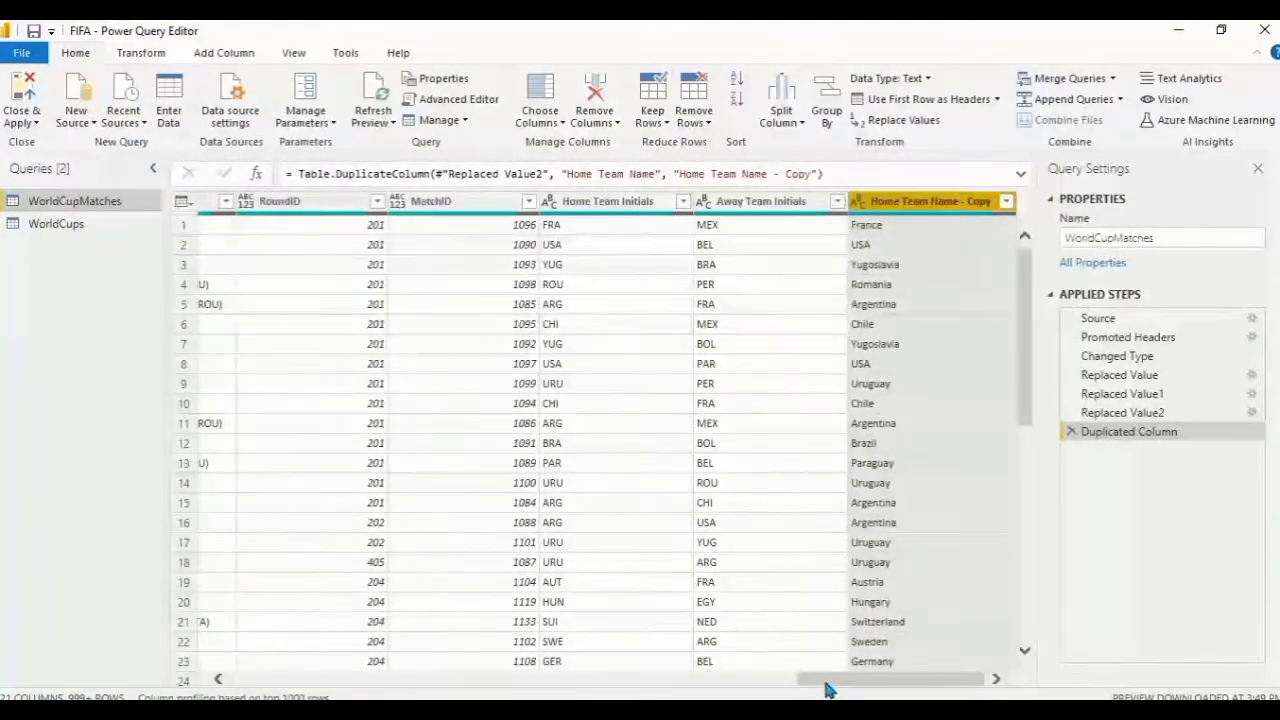
# - Duplicate the Away Team Name column as Away Team Name - Copy
pyautogui.moveTo(820, 679); pyautogui.dragTo(471, 688)
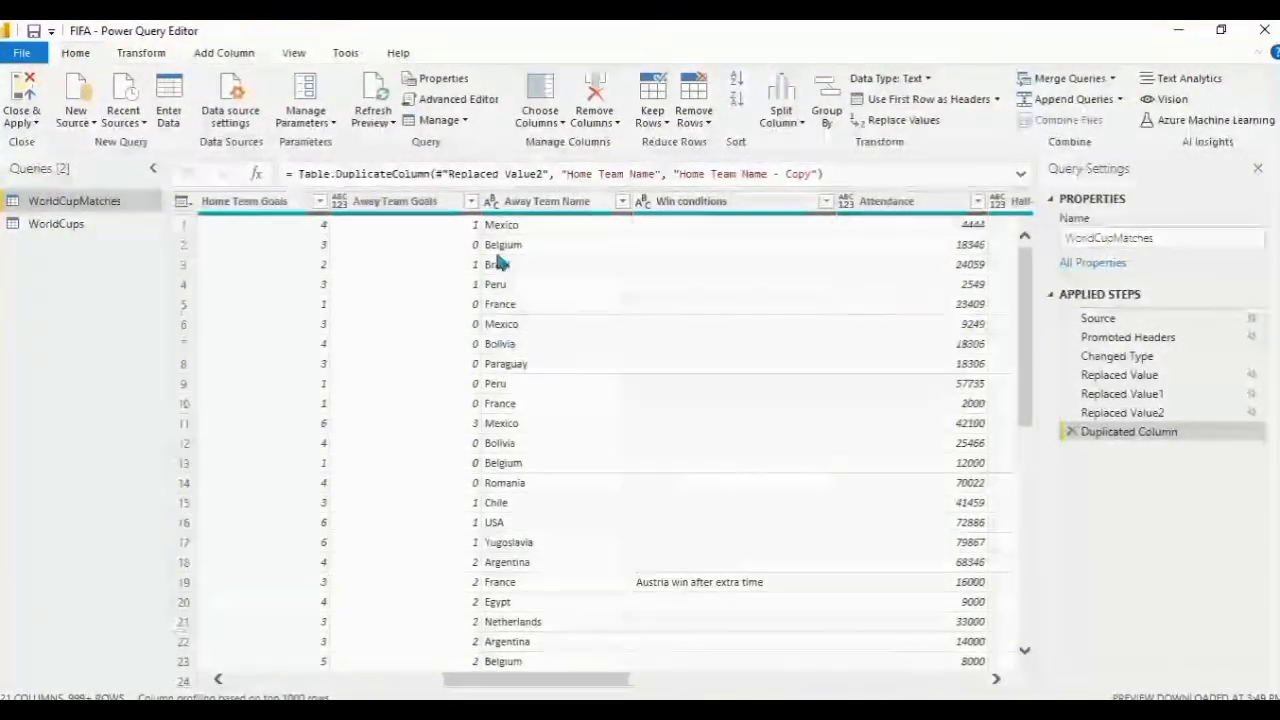
pyautogui.click(525, 203)
pyautogui.rightClick(525, 203)
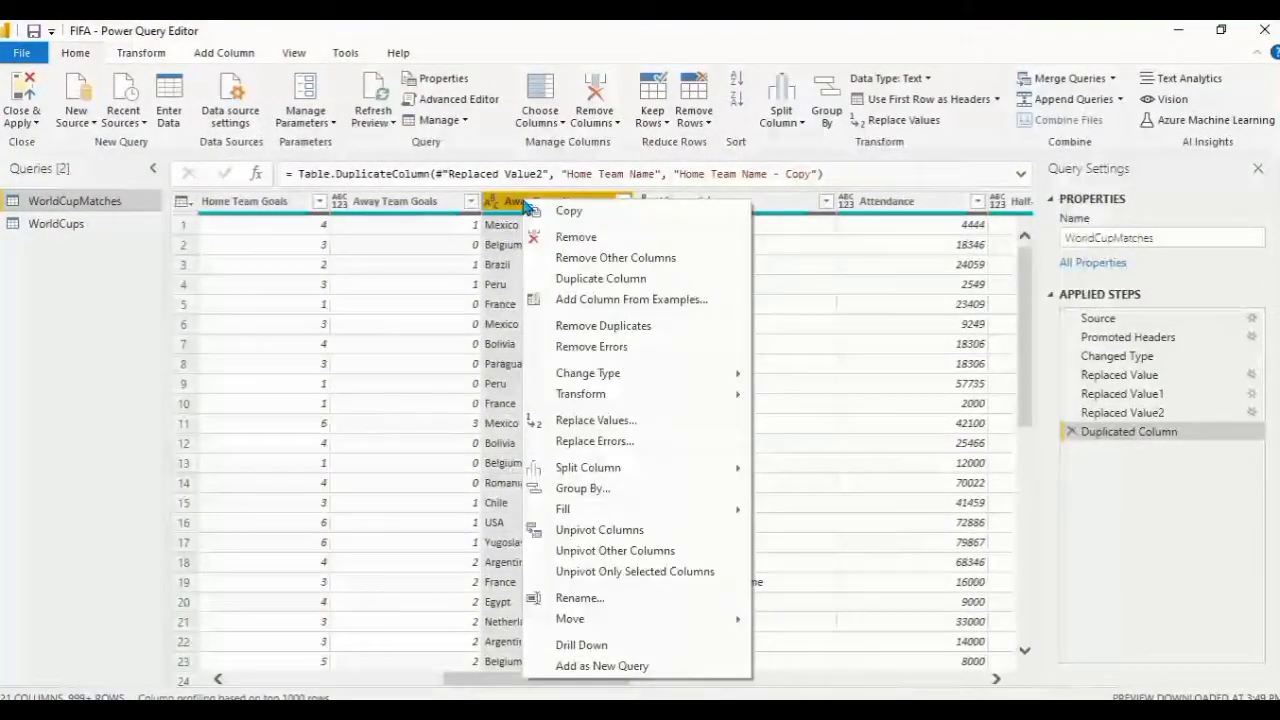
pyautogui.click(585, 281)
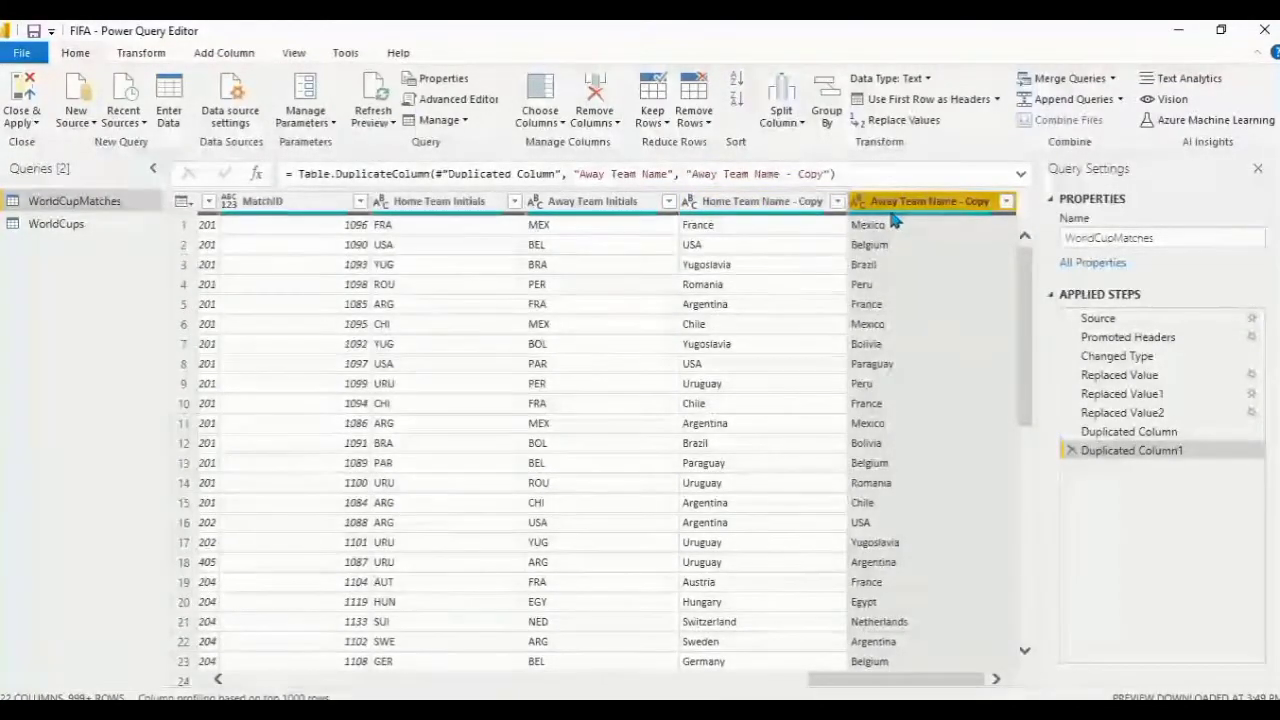
# - Select Home Team Name - Copy and Away Team Name - Copy together and choose Merge Columns
pyautogui.moveTo(921, 216)
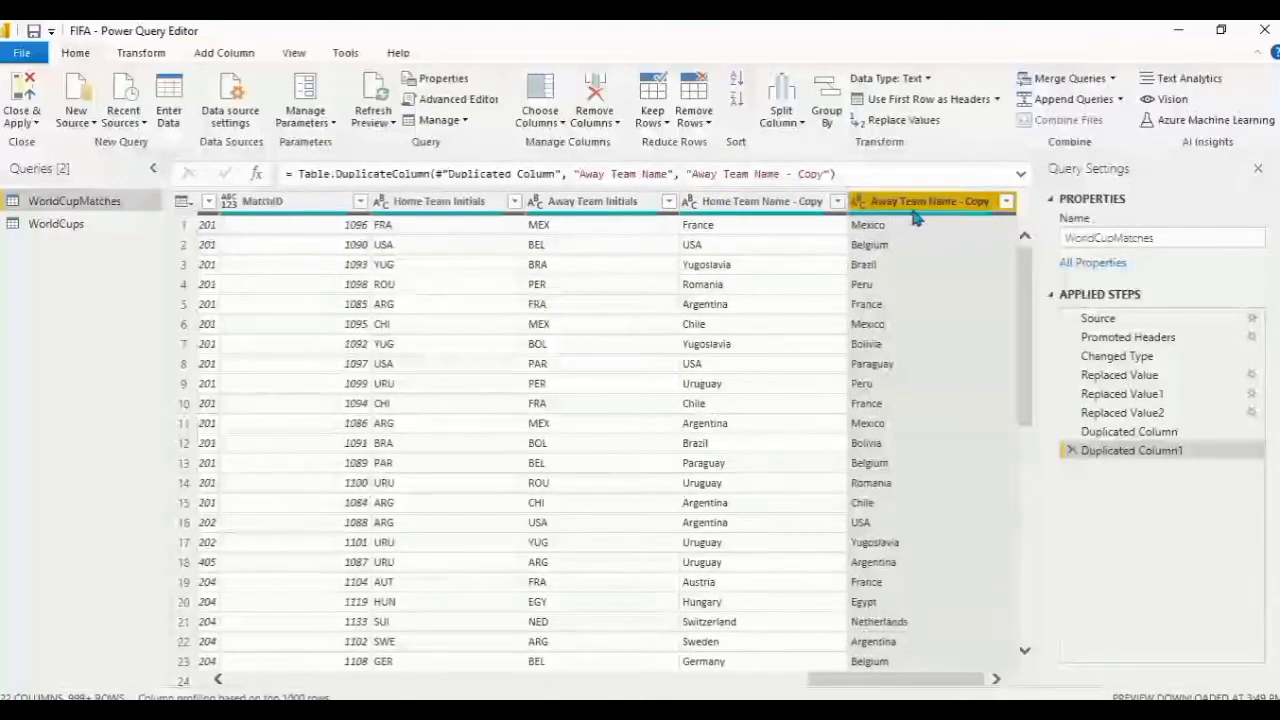
pyautogui.click(762, 200)
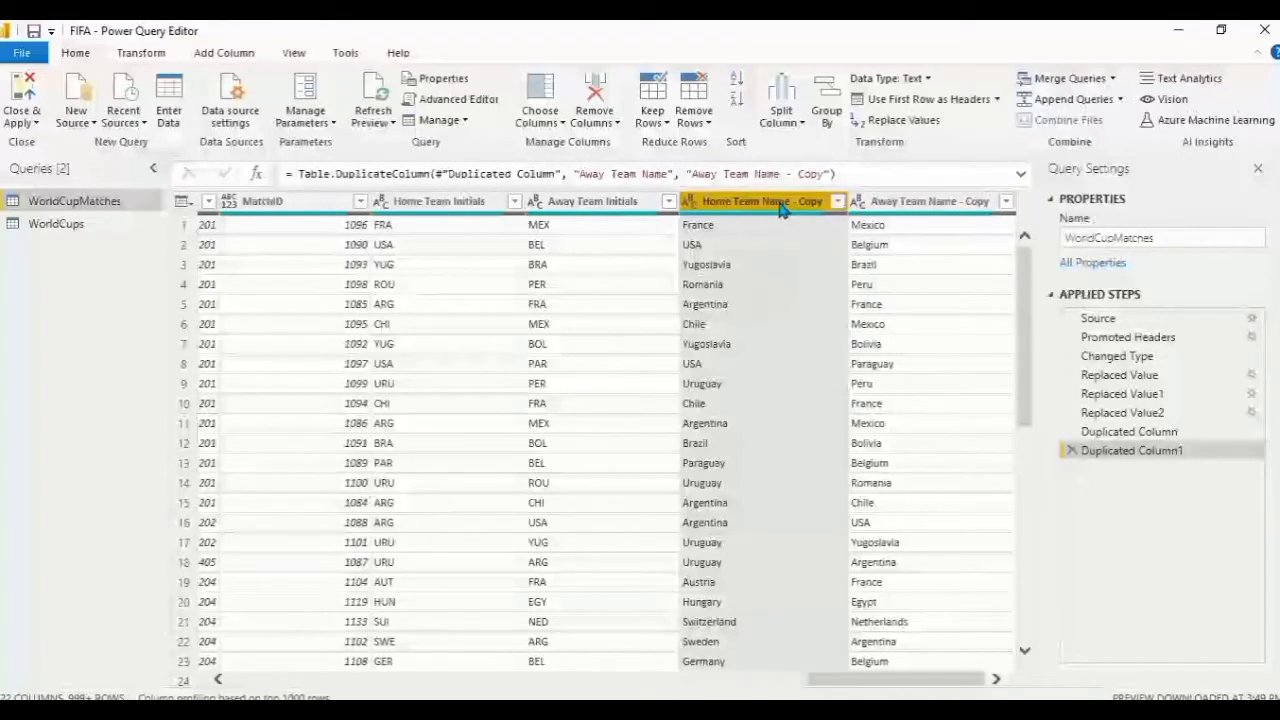
pyautogui.keyDown('ctrl'); pyautogui.click(889, 204); pyautogui.keyUp('ctrl')
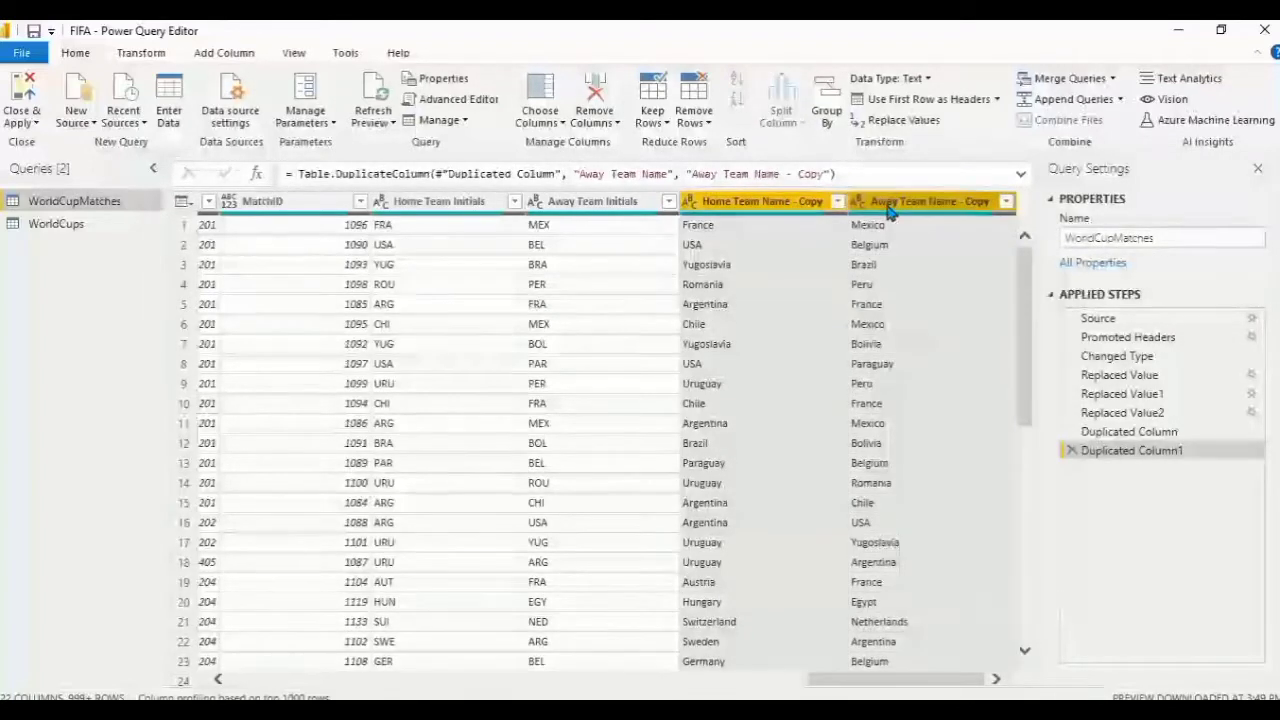
pyautogui.click(762, 203)
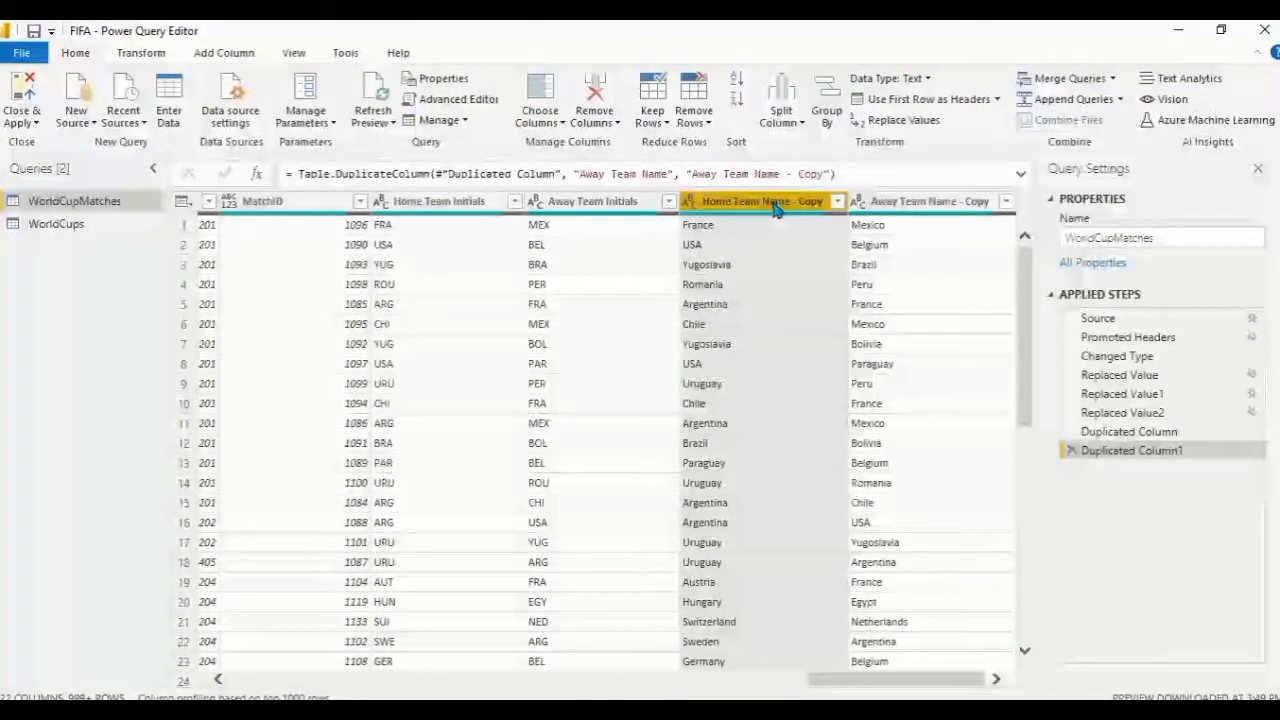
pyautogui.keyDown('ctrl'); pyautogui.click(893, 205); pyautogui.keyUp('ctrl')
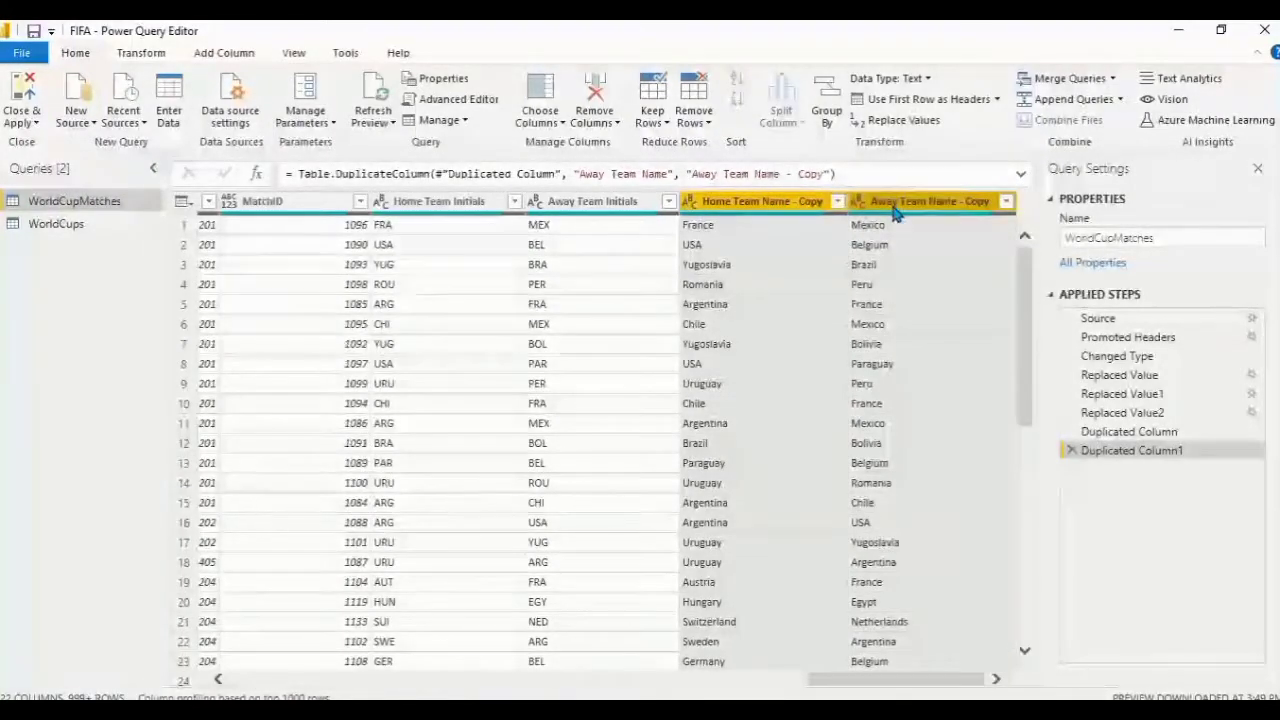
pyautogui.rightClick(895, 209)
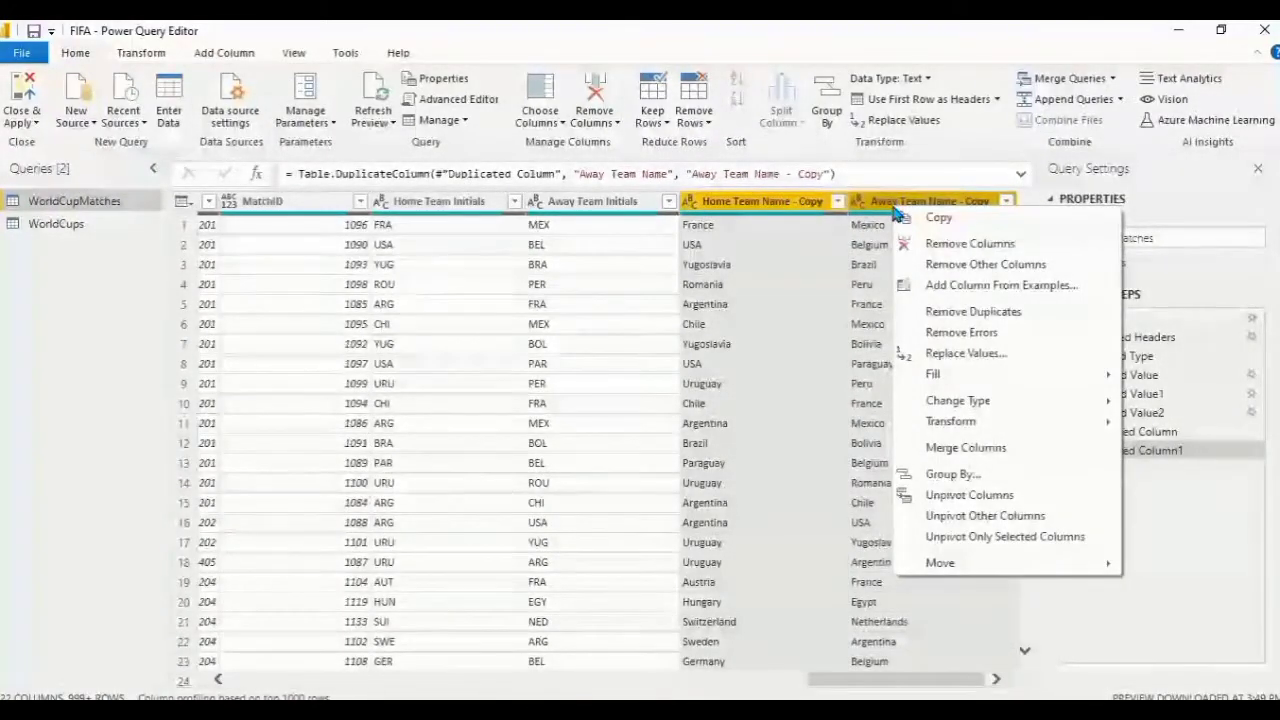
pyautogui.click(960, 447)
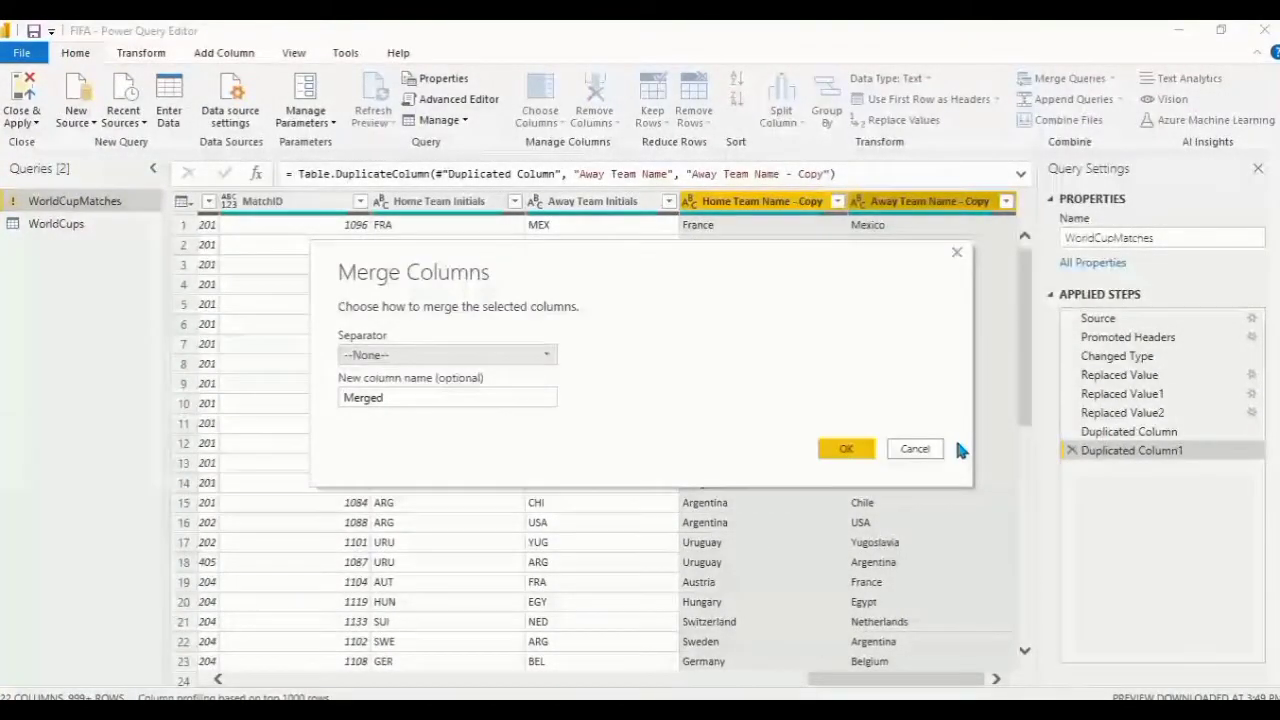
# - Set a custom 'vs' separator in the Merge Columns dialog
pyautogui.click(405, 357)
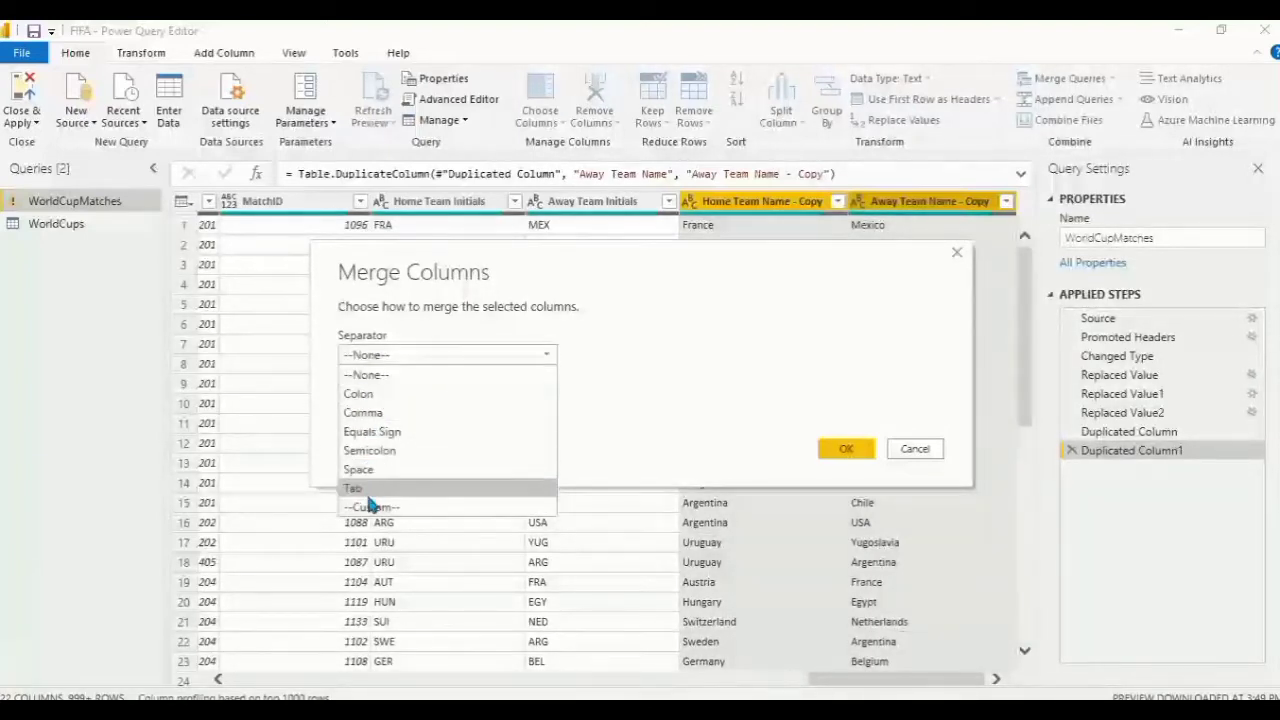
pyautogui.click(371, 507)
pyautogui.click(356, 381)
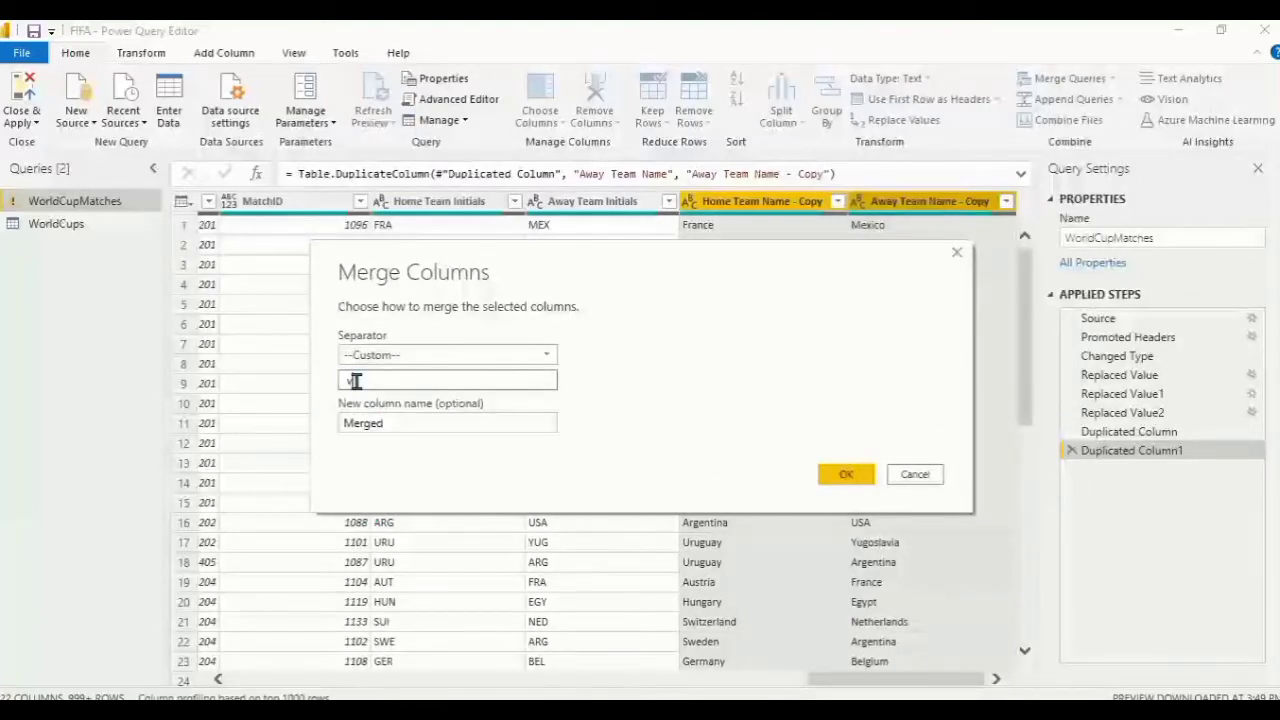
pyautogui.write('vs')
pyautogui.click(378, 356)
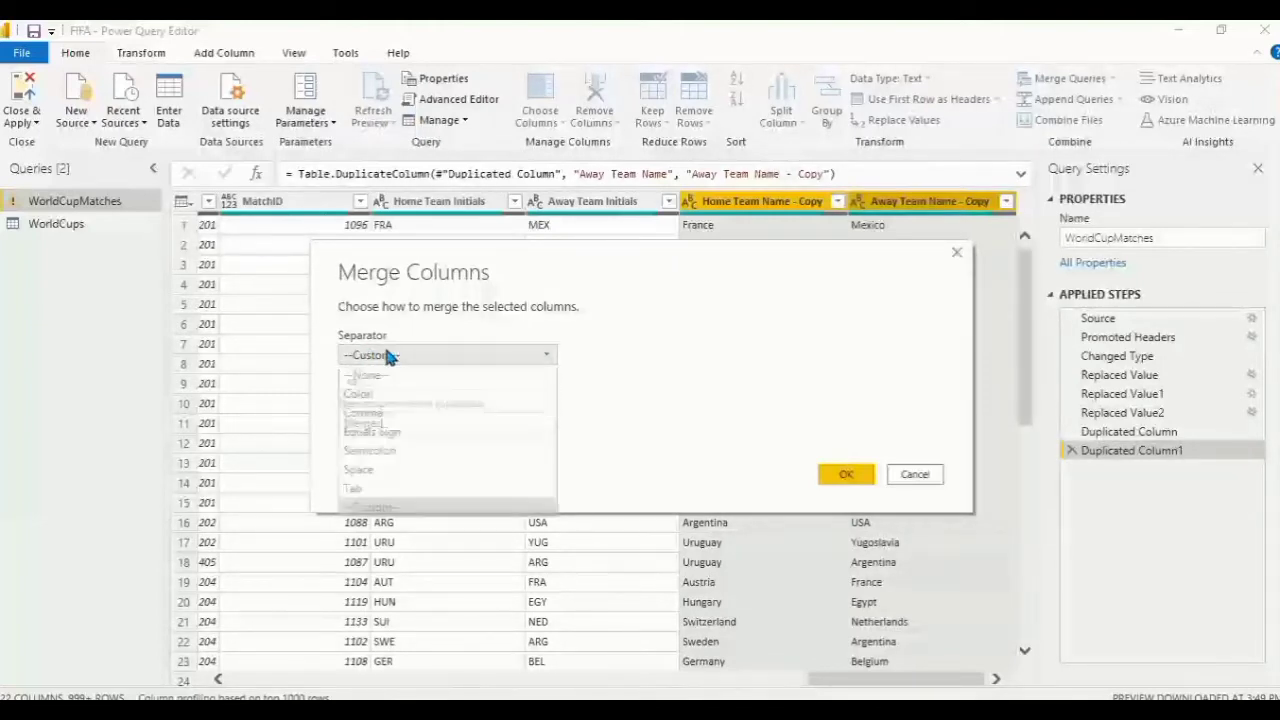
pyautogui.click(372, 509)
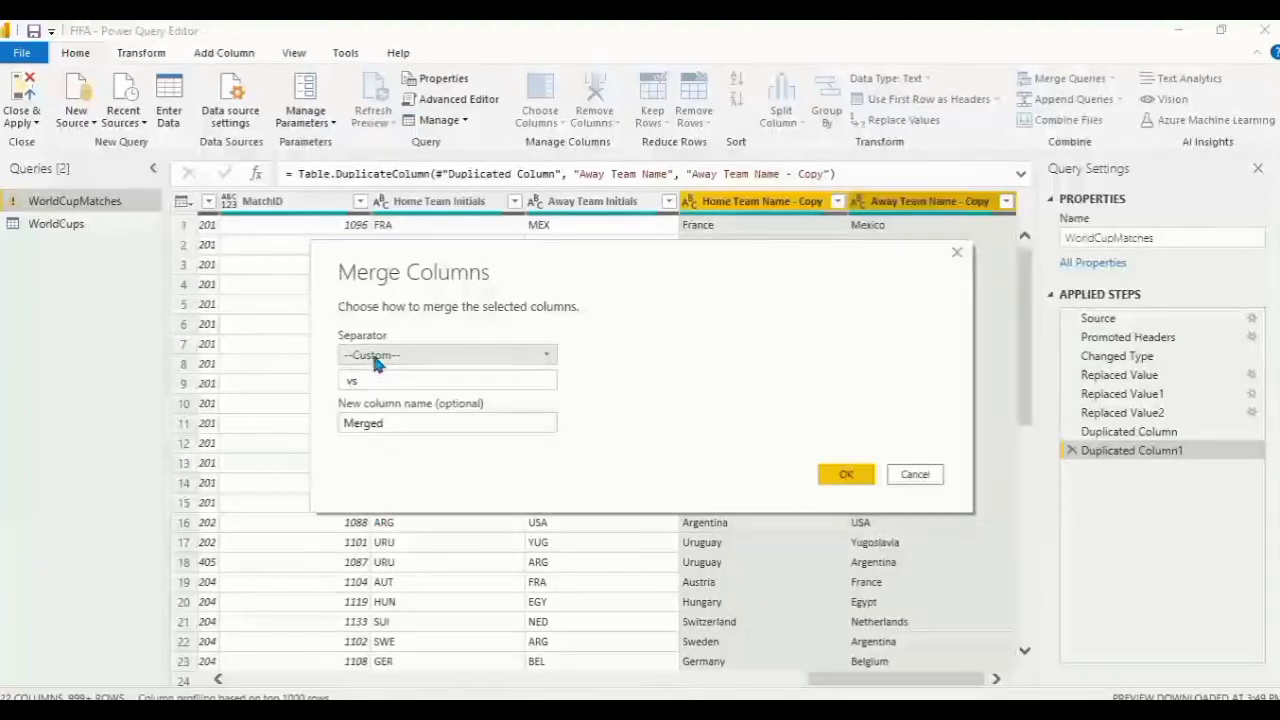
pyautogui.click(378, 358)
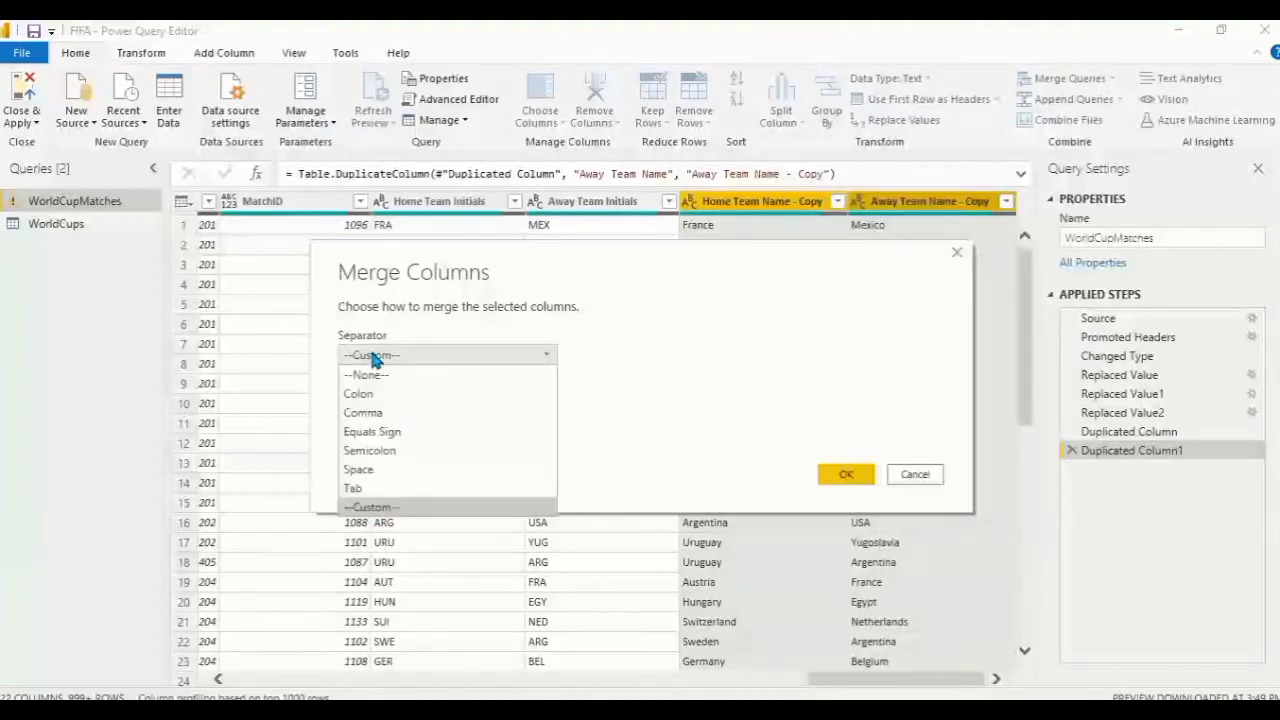
# - After trying comma and colon, merge with the custom ' vs ' separator into a column named Matches
pyautogui.click(359, 413)
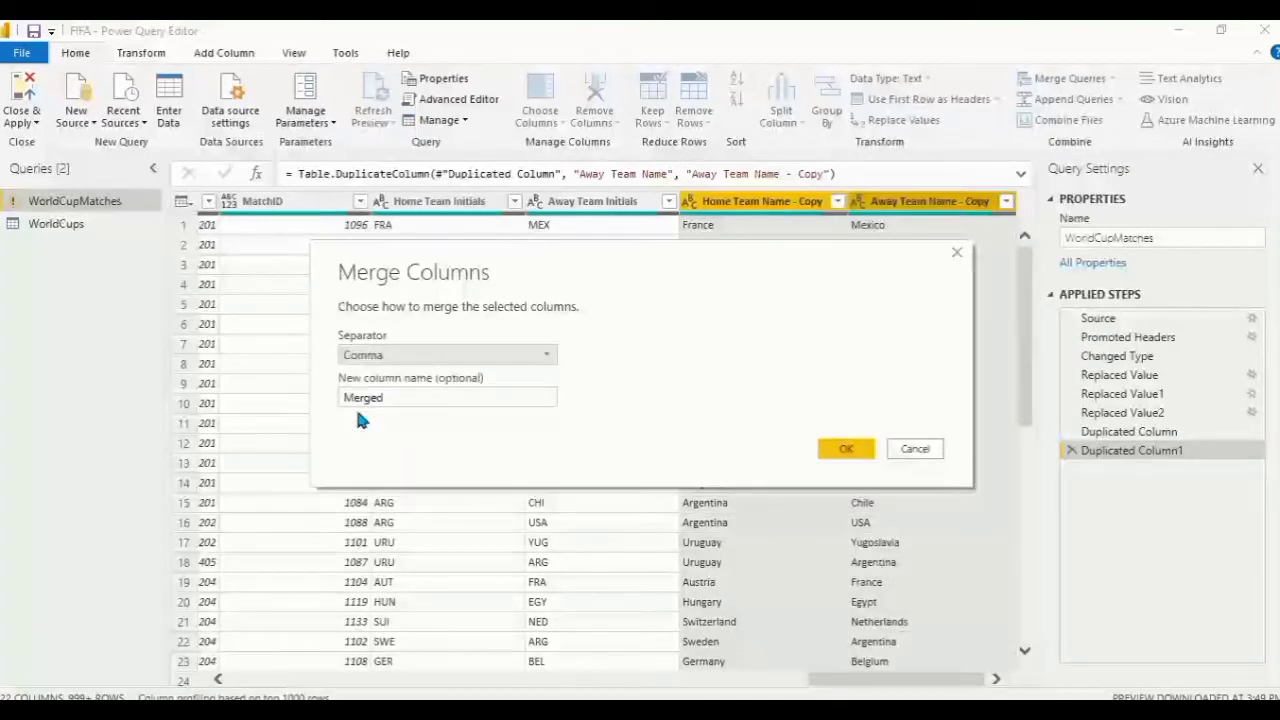
pyautogui.click(395, 355)
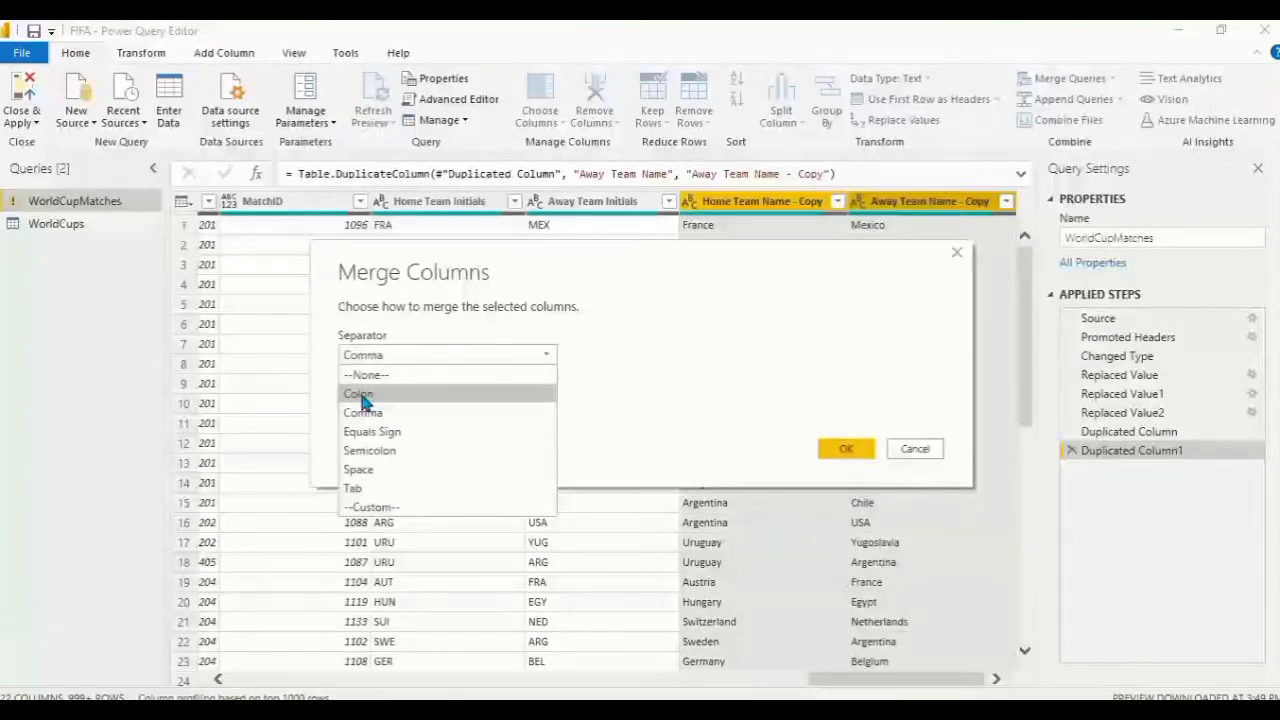
pyautogui.click(361, 396)
pyautogui.click(380, 356)
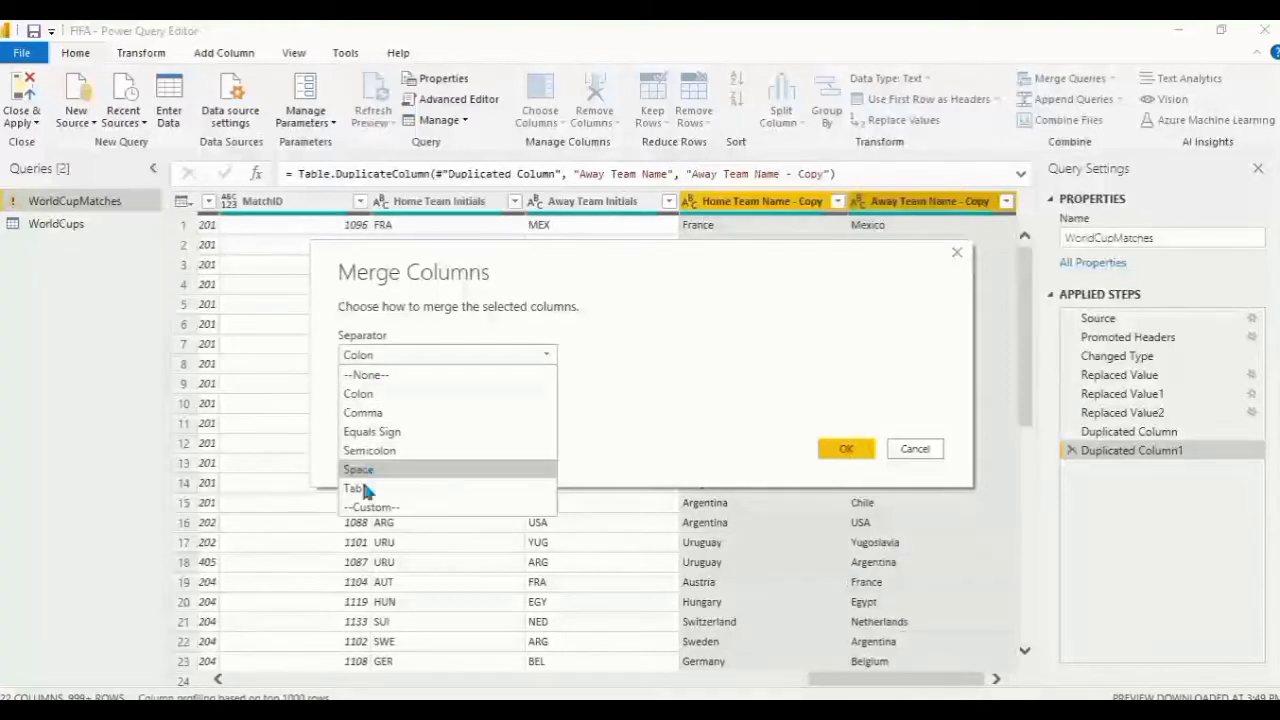
pyautogui.click(366, 508)
pyautogui.write('vs')
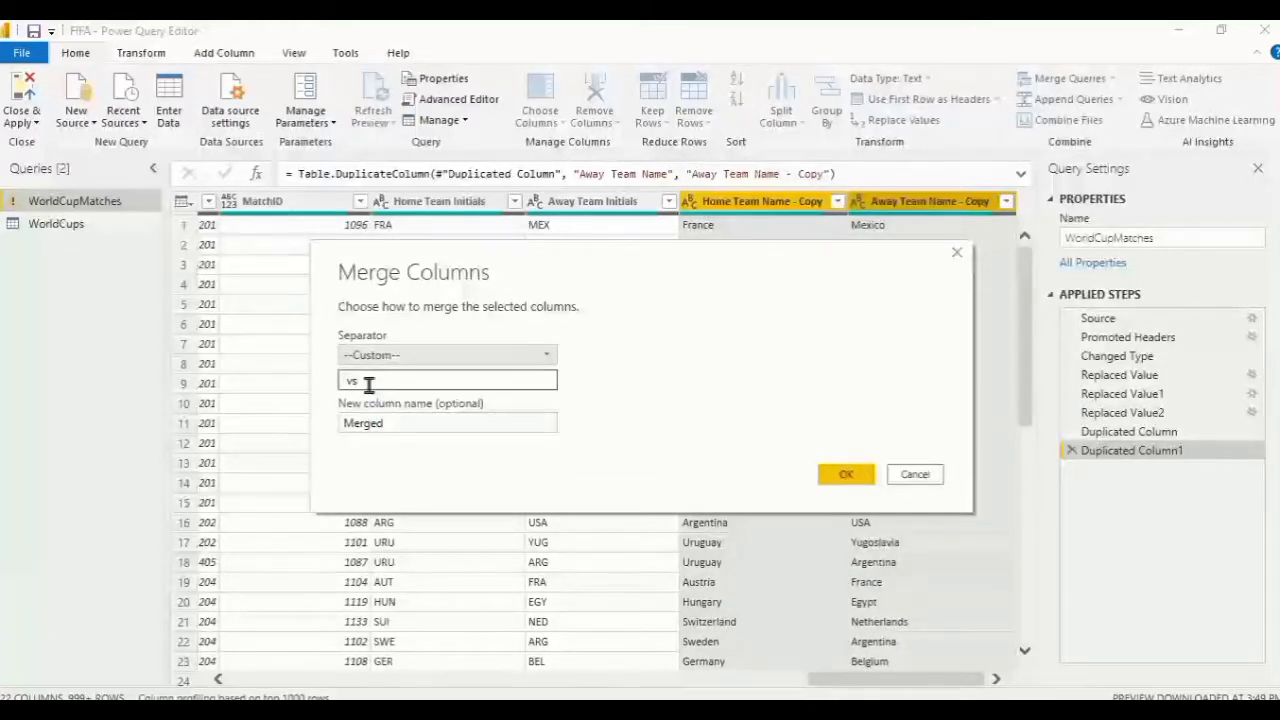
pyautogui.click(398, 422)
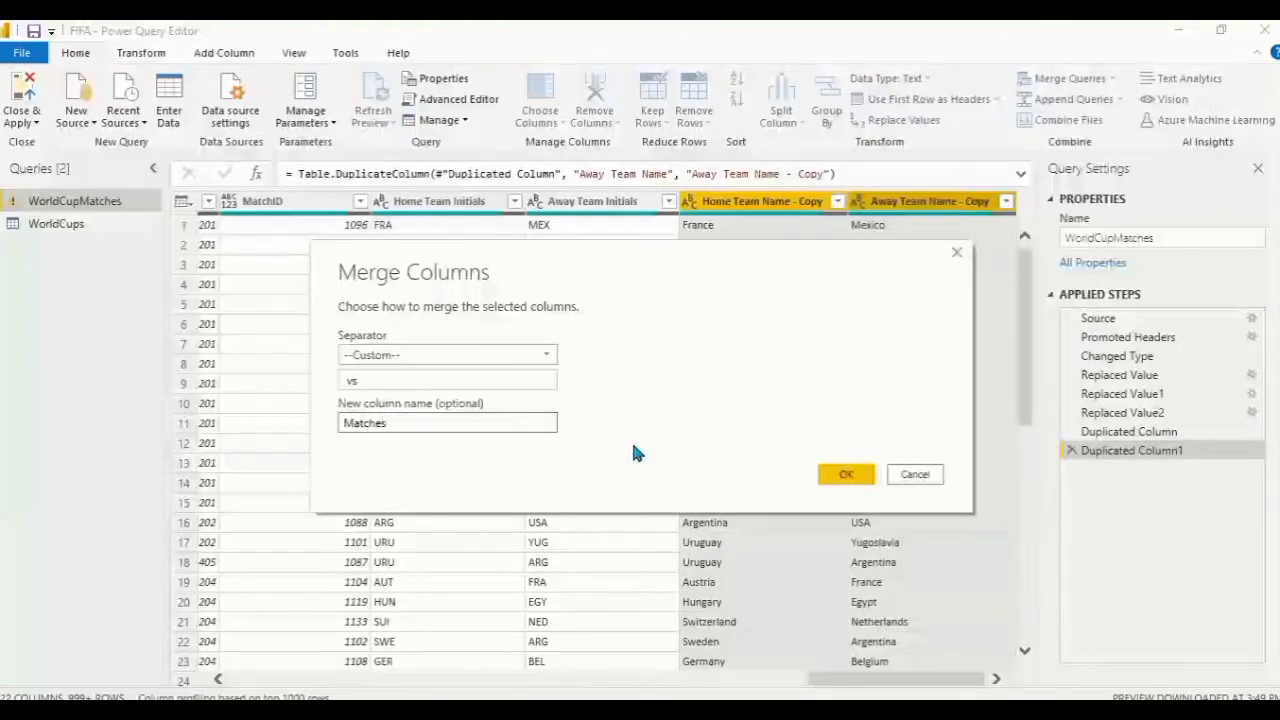
pyautogui.click(845, 475)
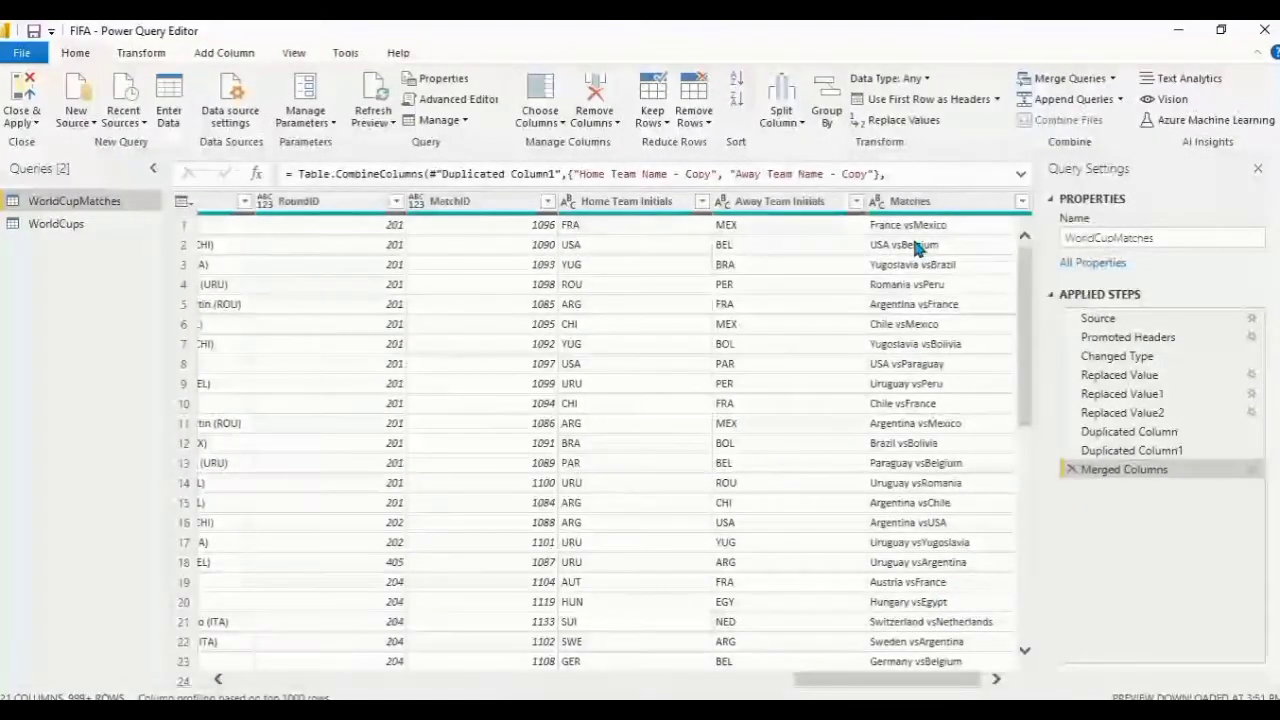
# - Delete the Merged Columns step and start merging the Home and Away Team Name - Copy columns
pyautogui.click(1069, 472)
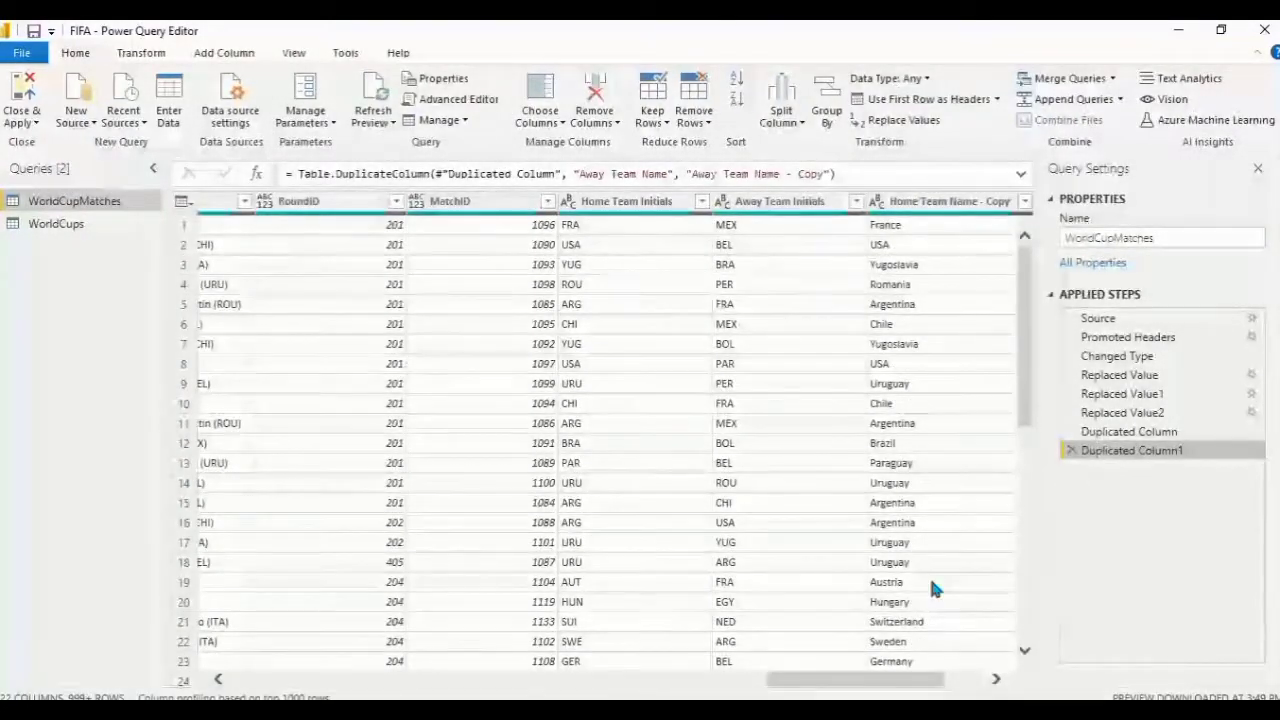
pyautogui.moveTo(853, 684); pyautogui.dragTo(912, 684)
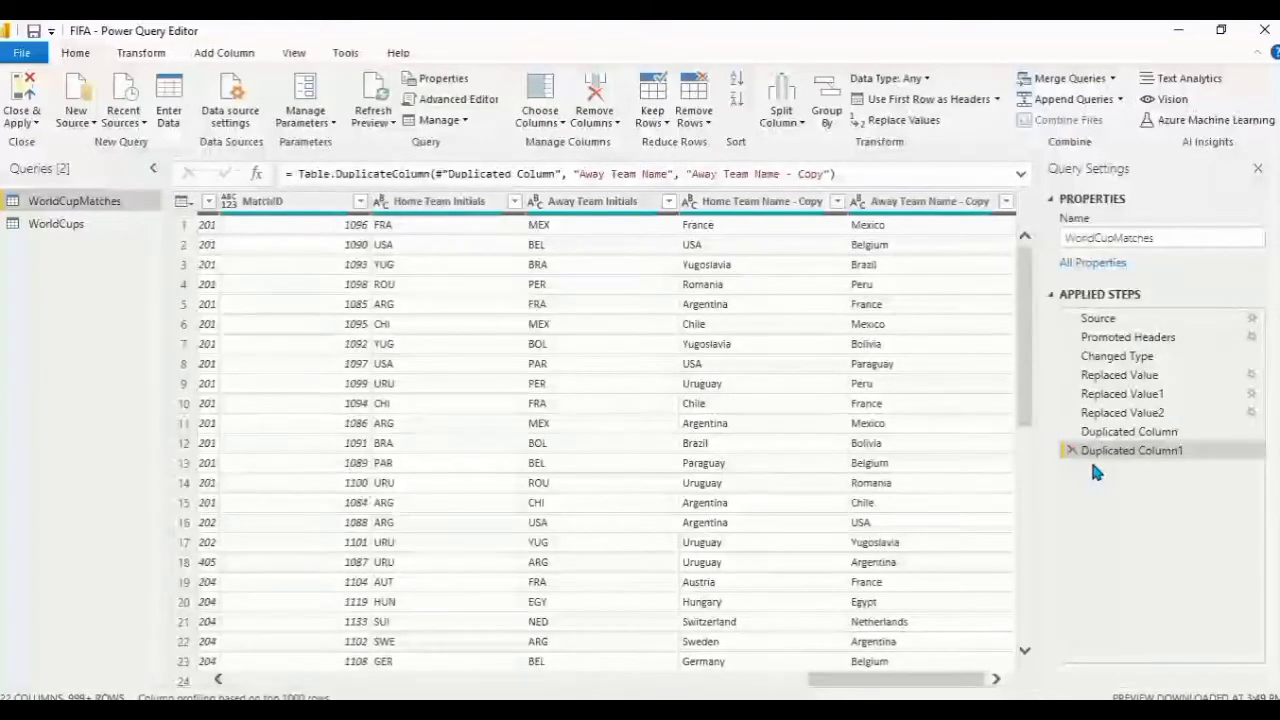
pyautogui.click(743, 203)
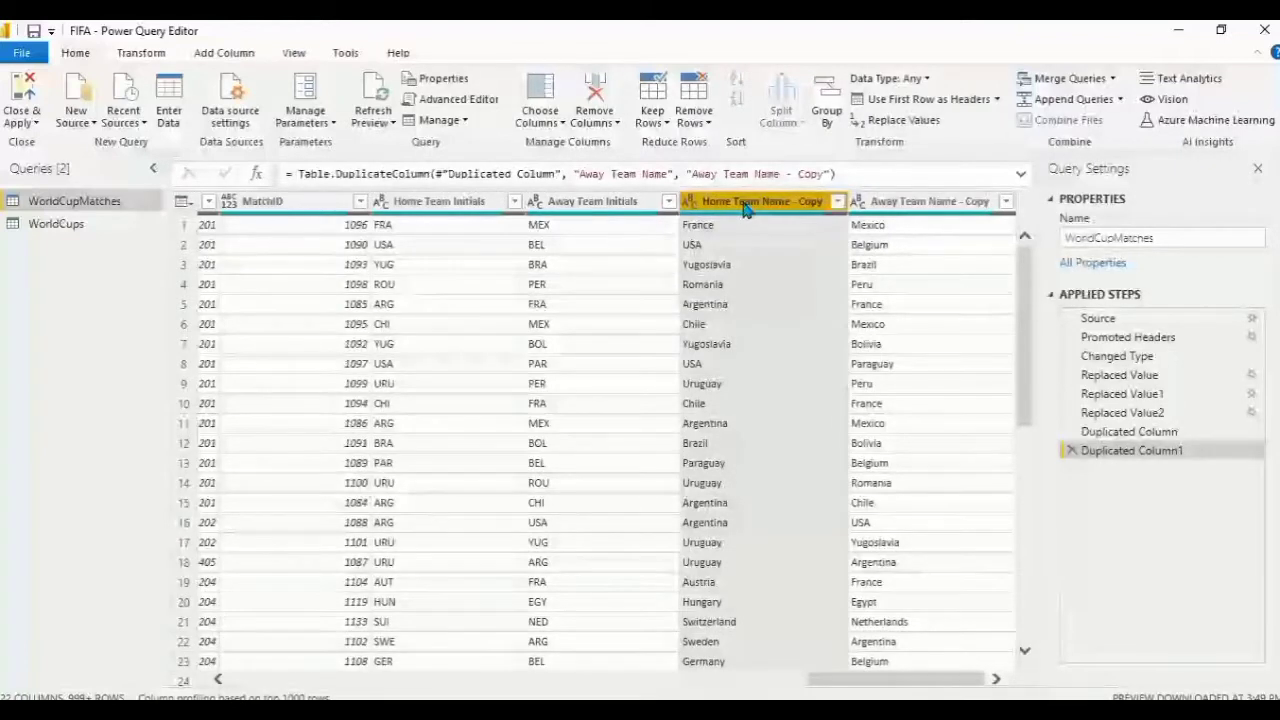
pyautogui.keyDown('ctrl'); pyautogui.click(879, 204); pyautogui.keyUp('ctrl')
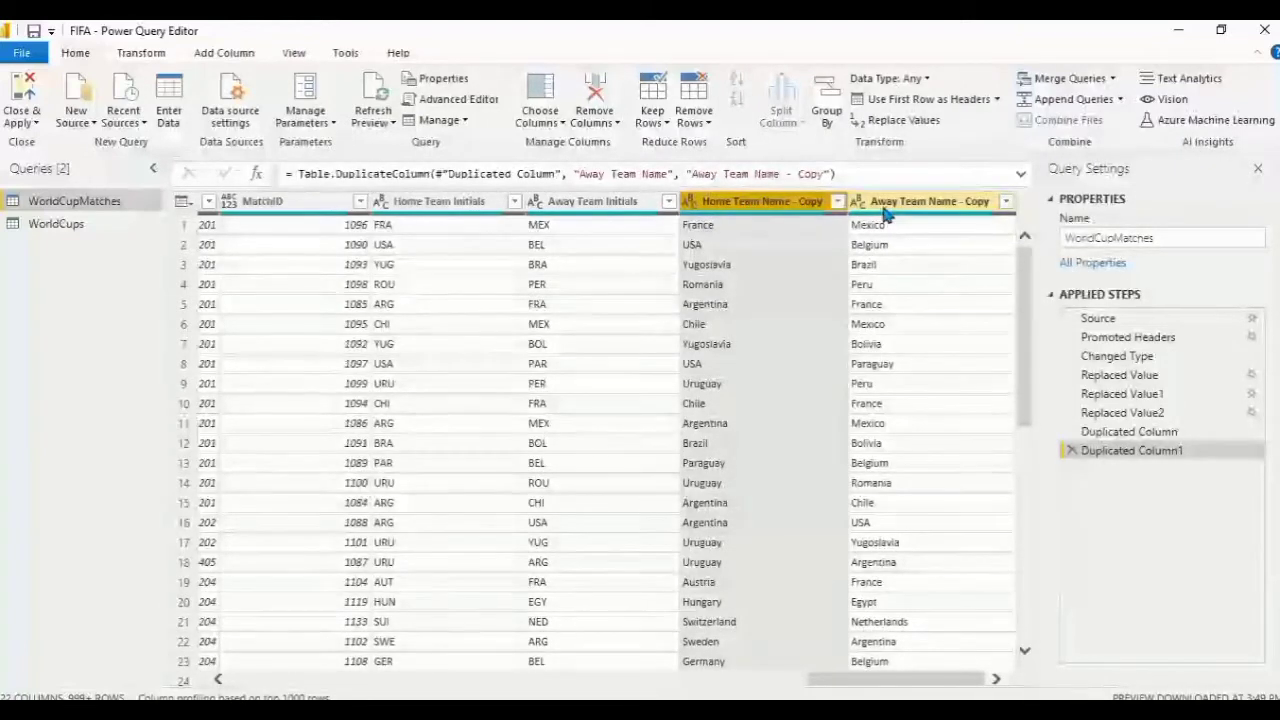
pyautogui.rightClick(884, 213)
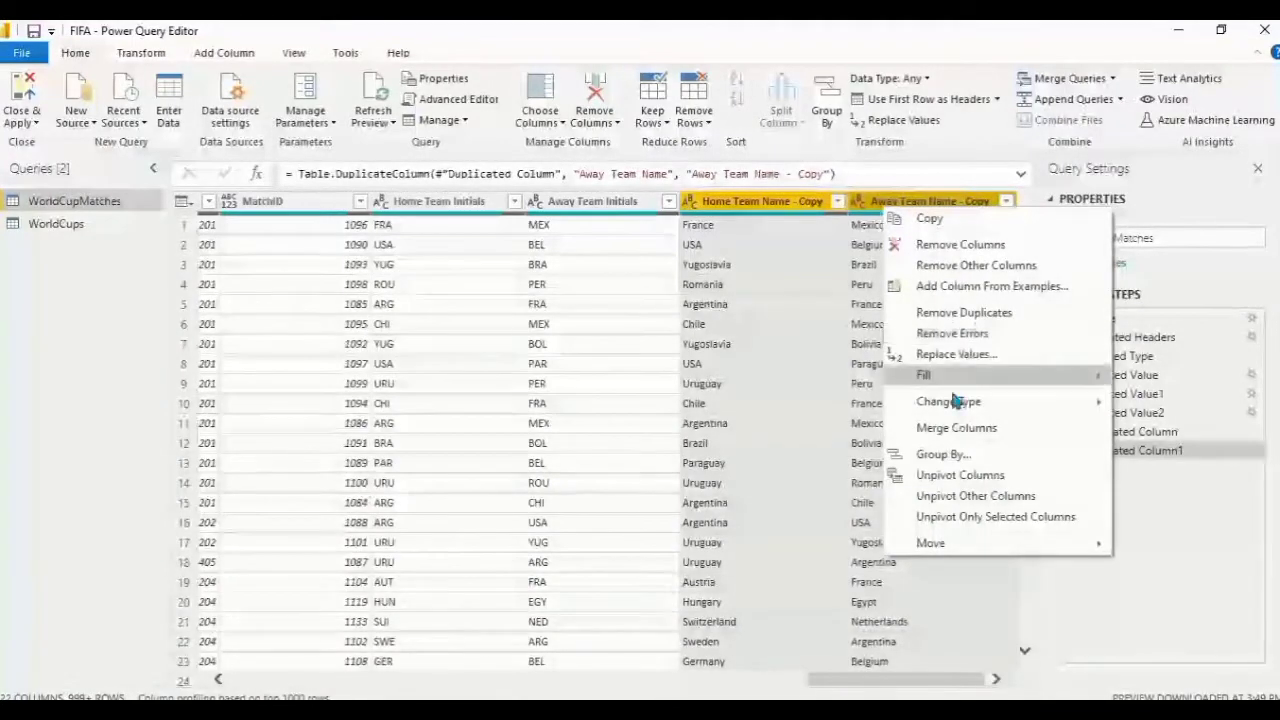
pyautogui.click(953, 430)
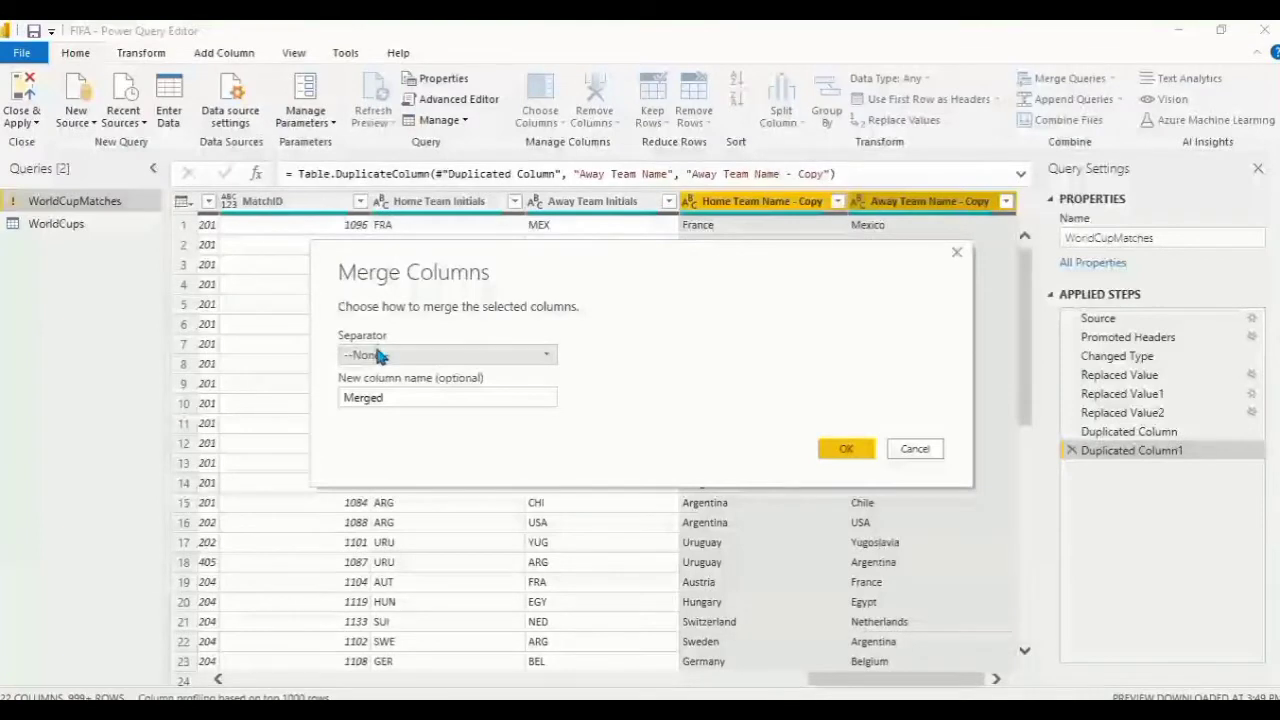
# - Merge the columns with a custom ' vs ' separator into a Matches column, e.g. '1930 vs France vs Mexico'
pyautogui.click(388, 356)
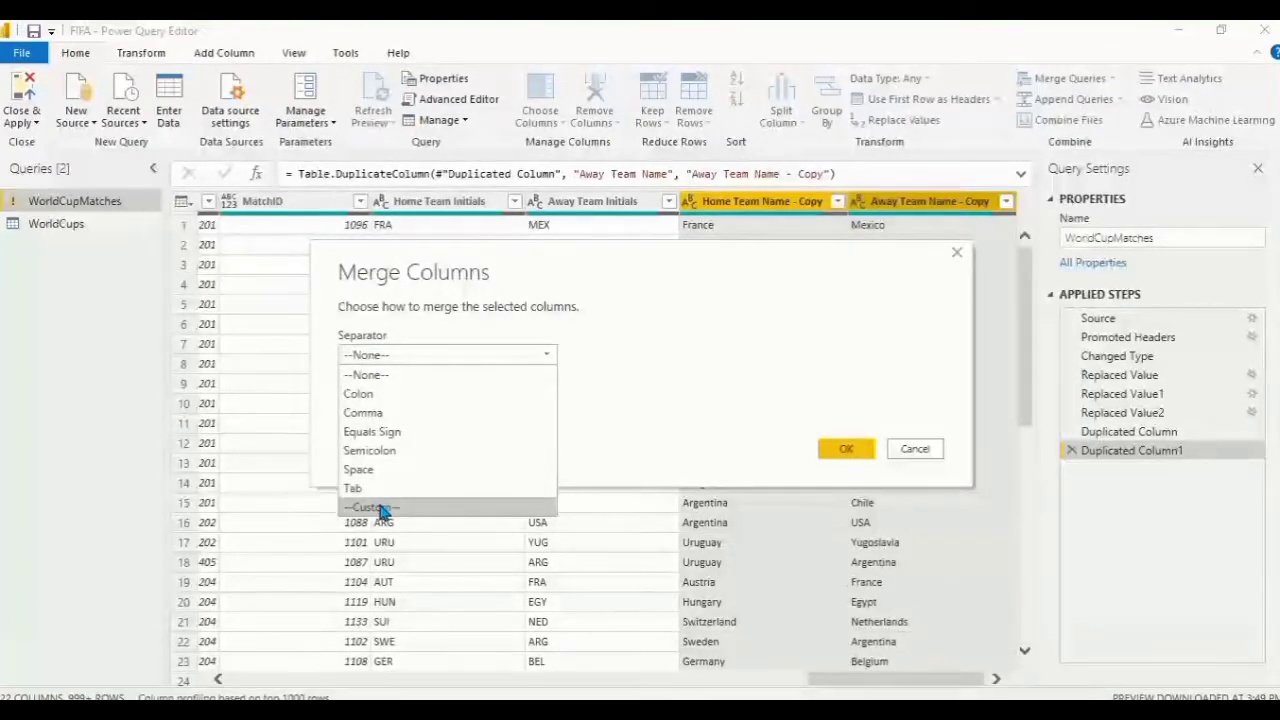
pyautogui.click(381, 510)
pyautogui.click(344, 380)
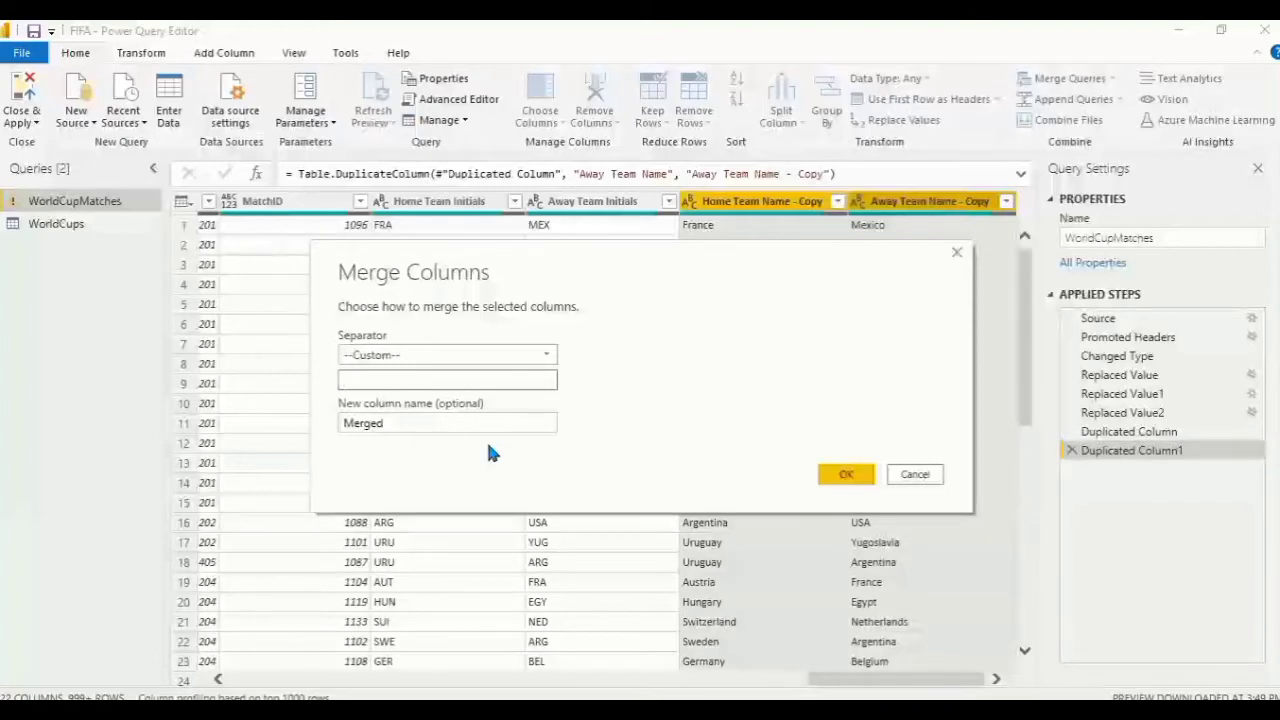
pyautogui.write('vs')
pyautogui.click(415, 424)
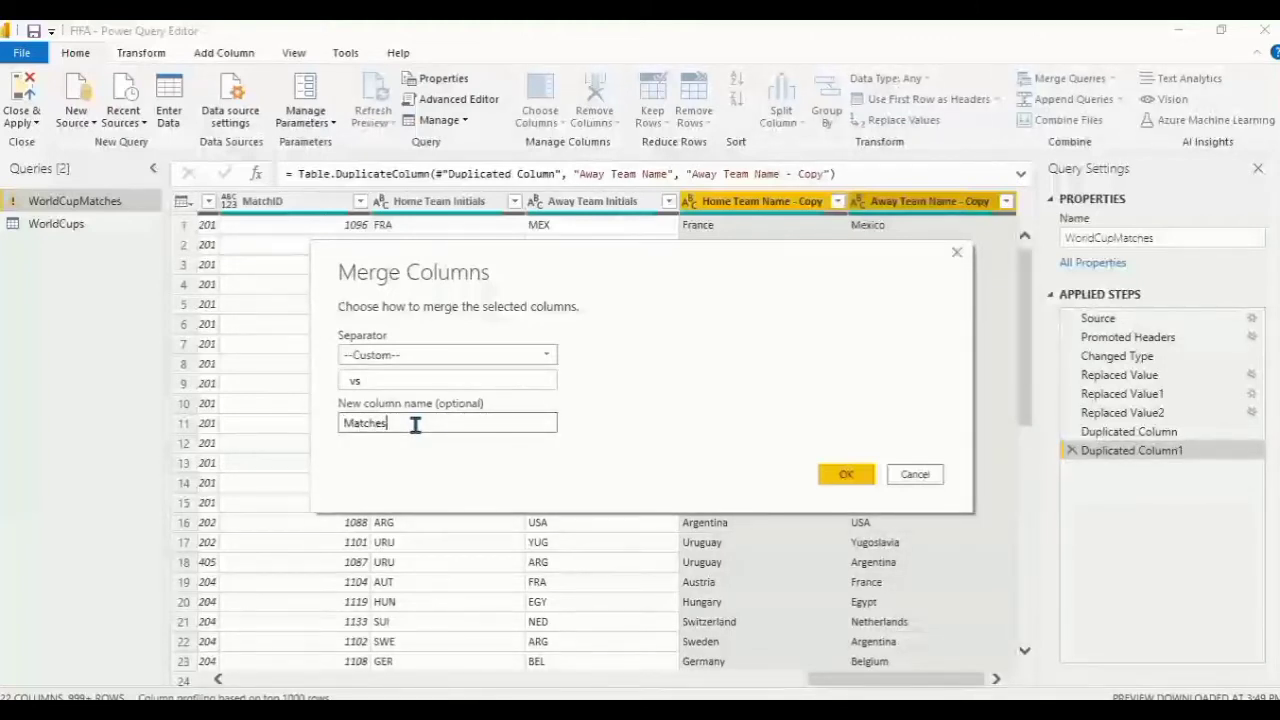
pyautogui.click(369, 384)
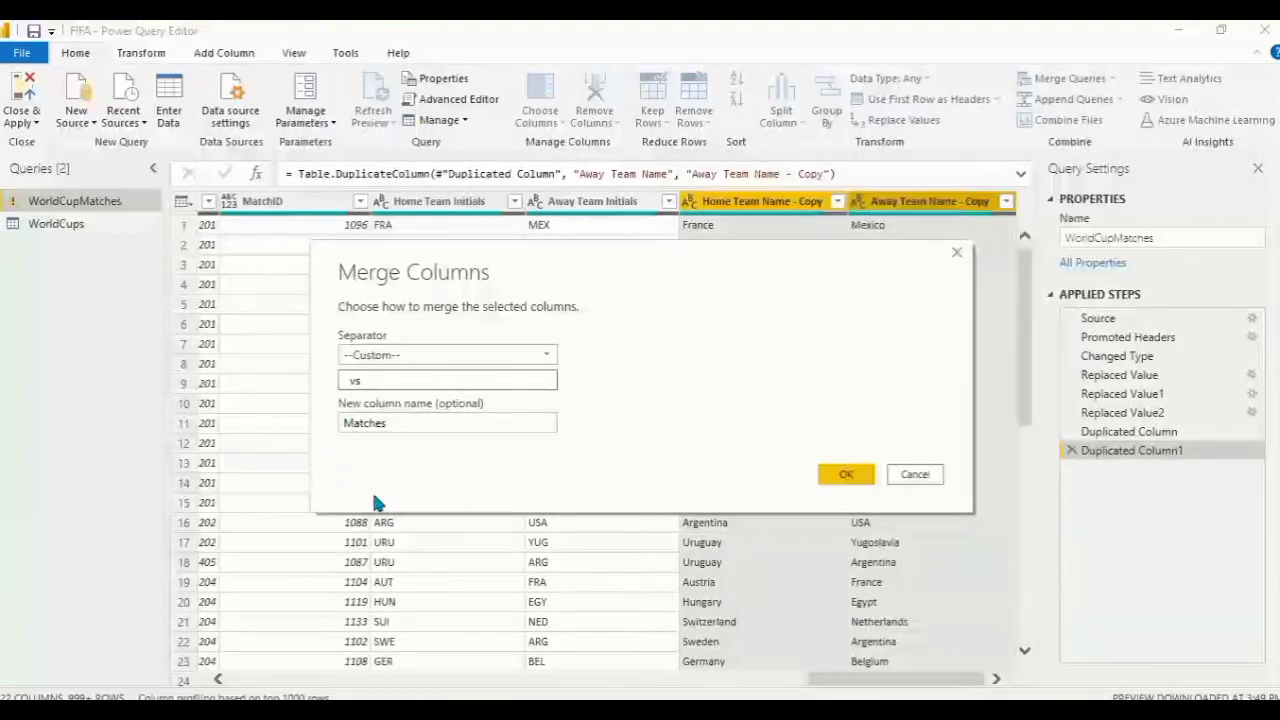
pyautogui.click(846, 474)
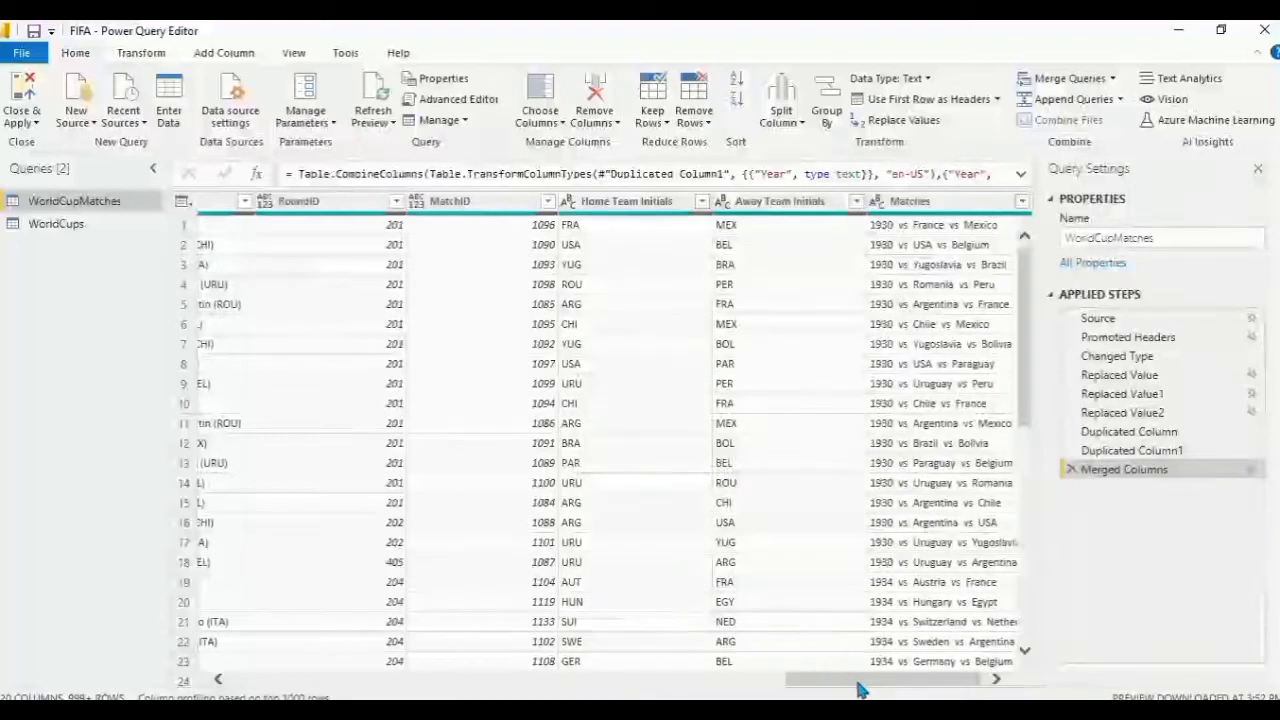
# - Delete the year-including merge step and select both Home and Away Team Name - Copy columns
pyautogui.moveTo(857, 680); pyautogui.dragTo(870, 682)
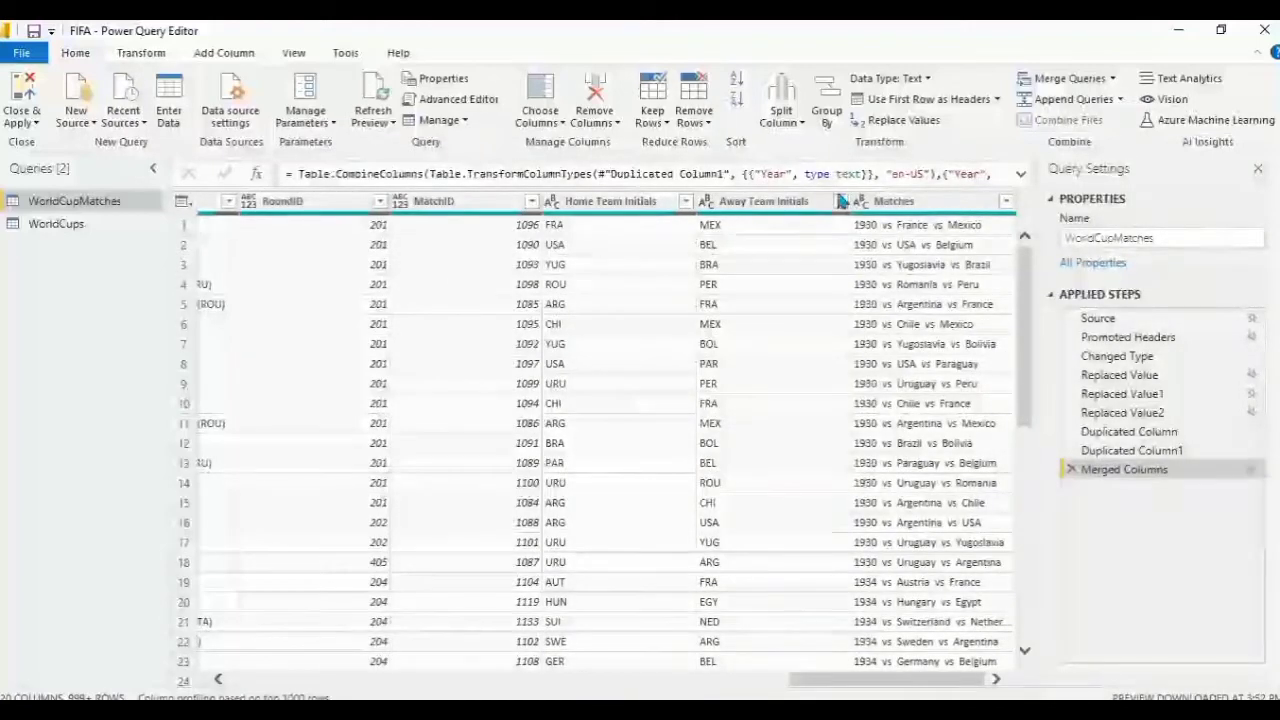
pyautogui.click(910, 202)
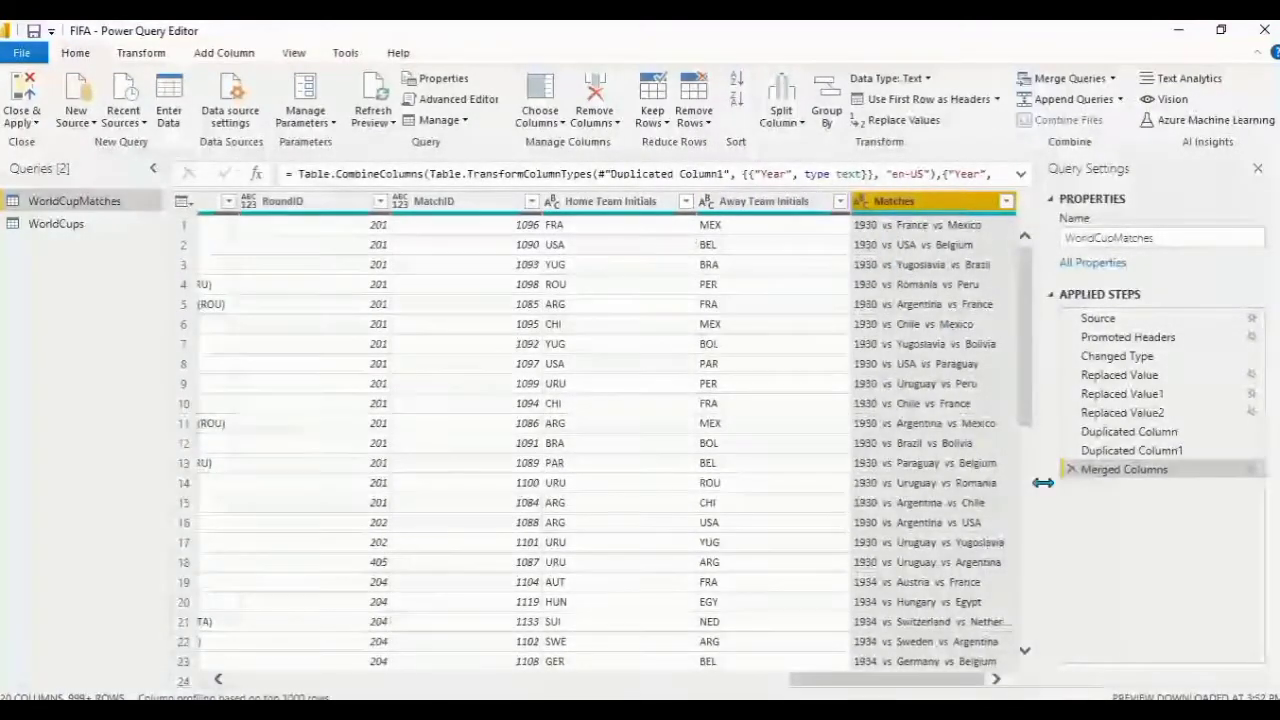
pyautogui.click(1071, 472)
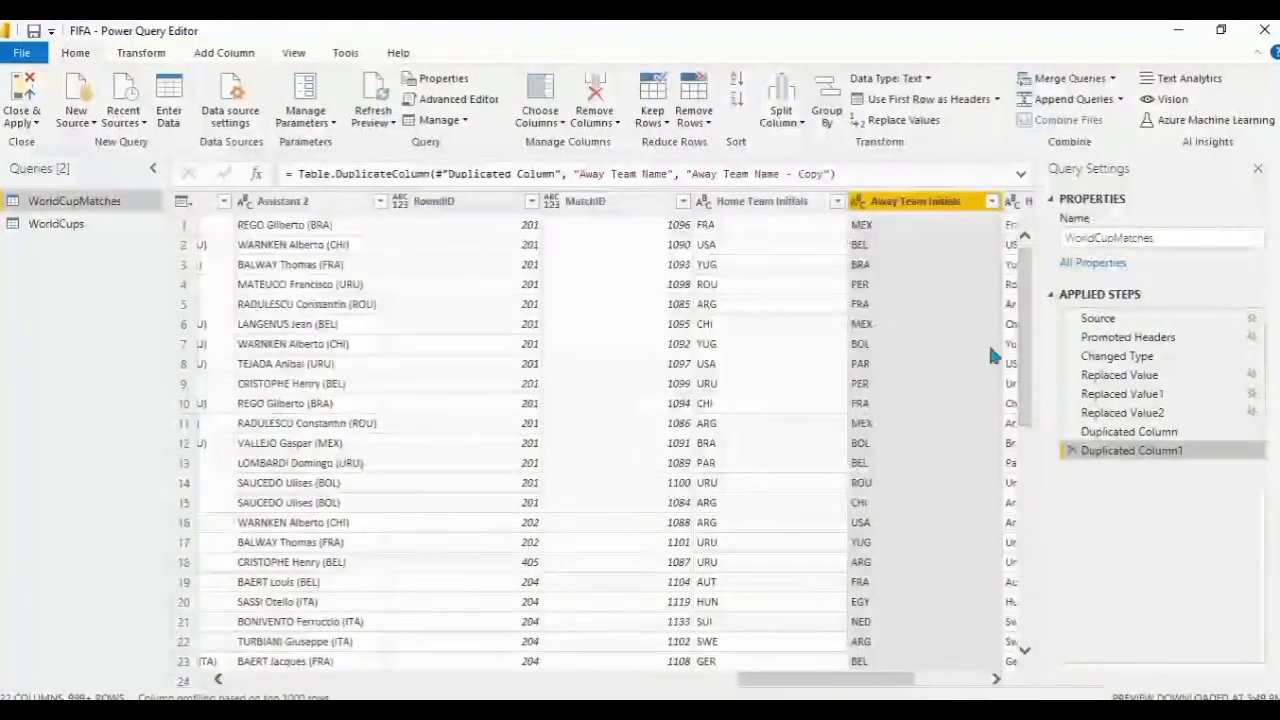
pyautogui.moveTo(810, 681); pyautogui.dragTo(880, 681)
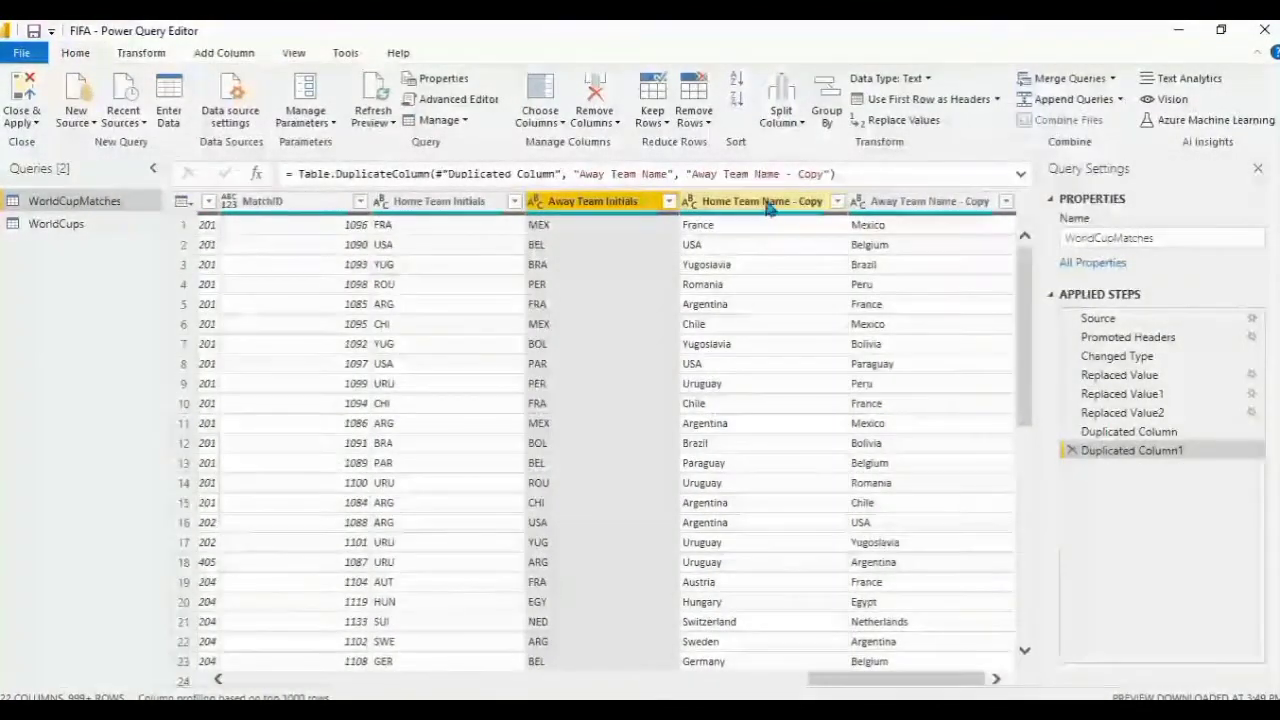
pyautogui.click(766, 204)
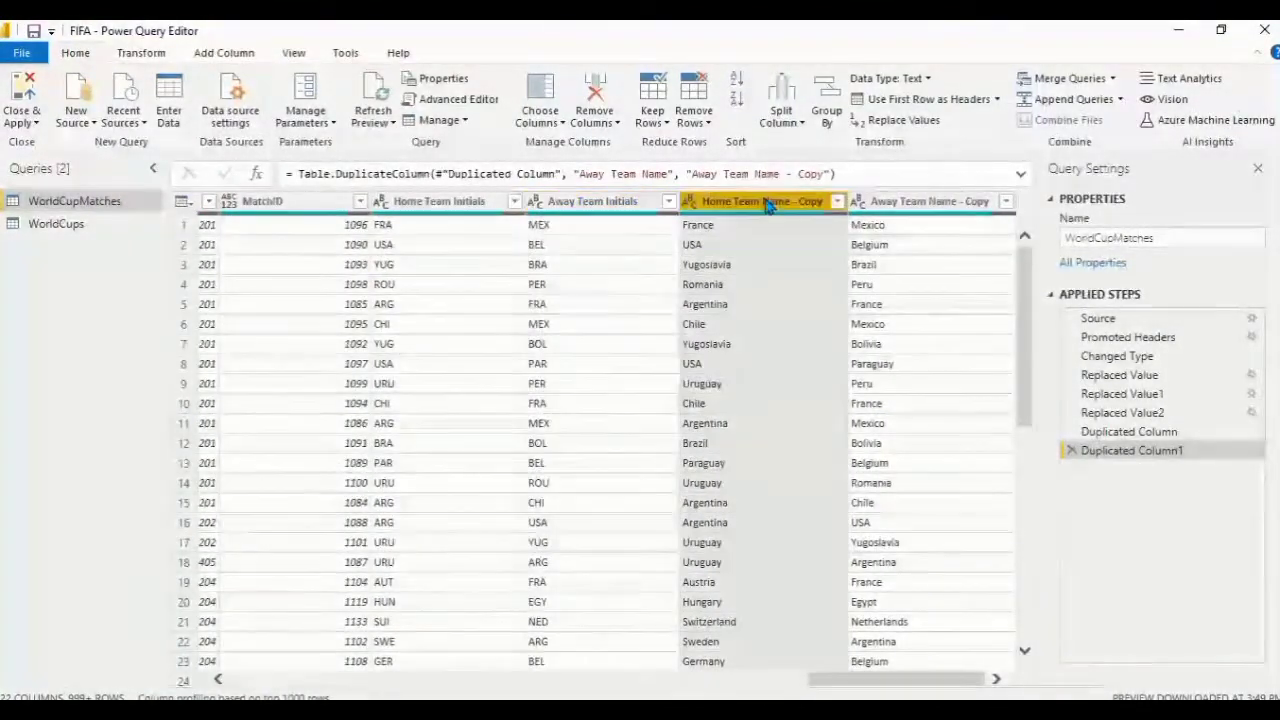
pyautogui.keyDown('ctrl'); pyautogui.click(922, 203); pyautogui.keyUp('ctrl')
# - Merge the two team-name copy columns with a custom ' vs ' separator into a new Matches column
pyautogui.rightClick(922, 203)
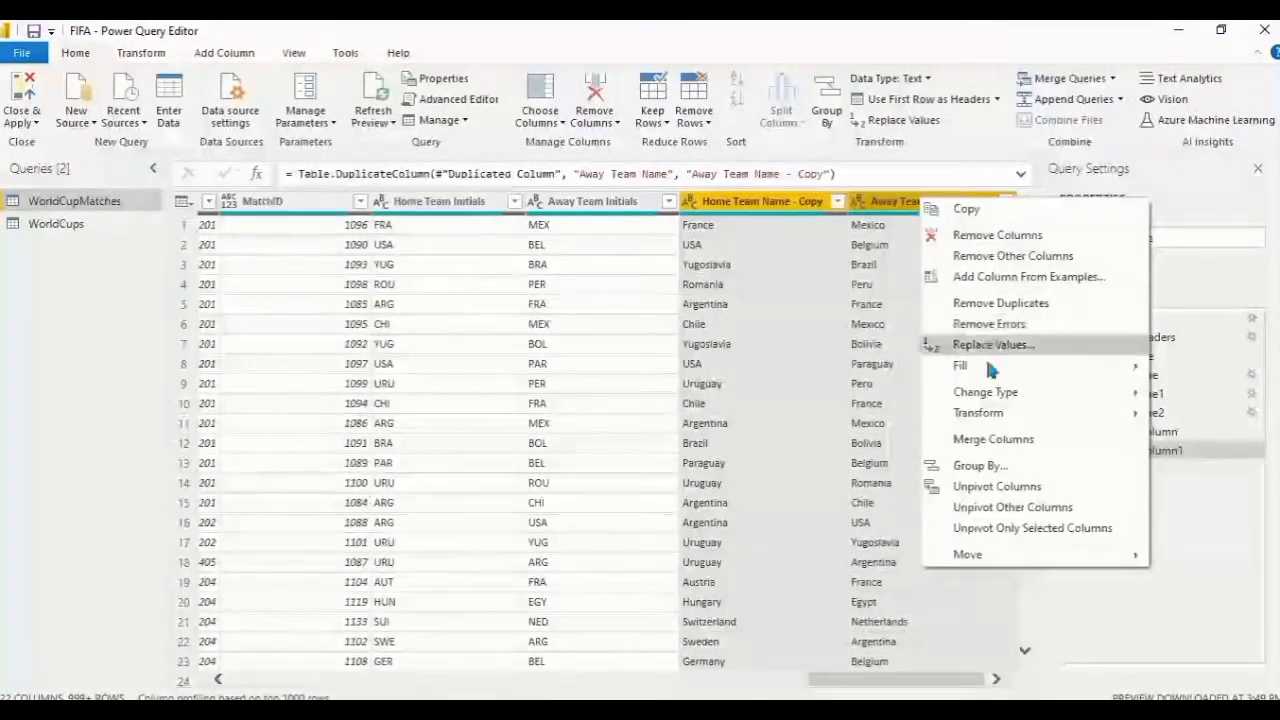
pyautogui.click(993, 440)
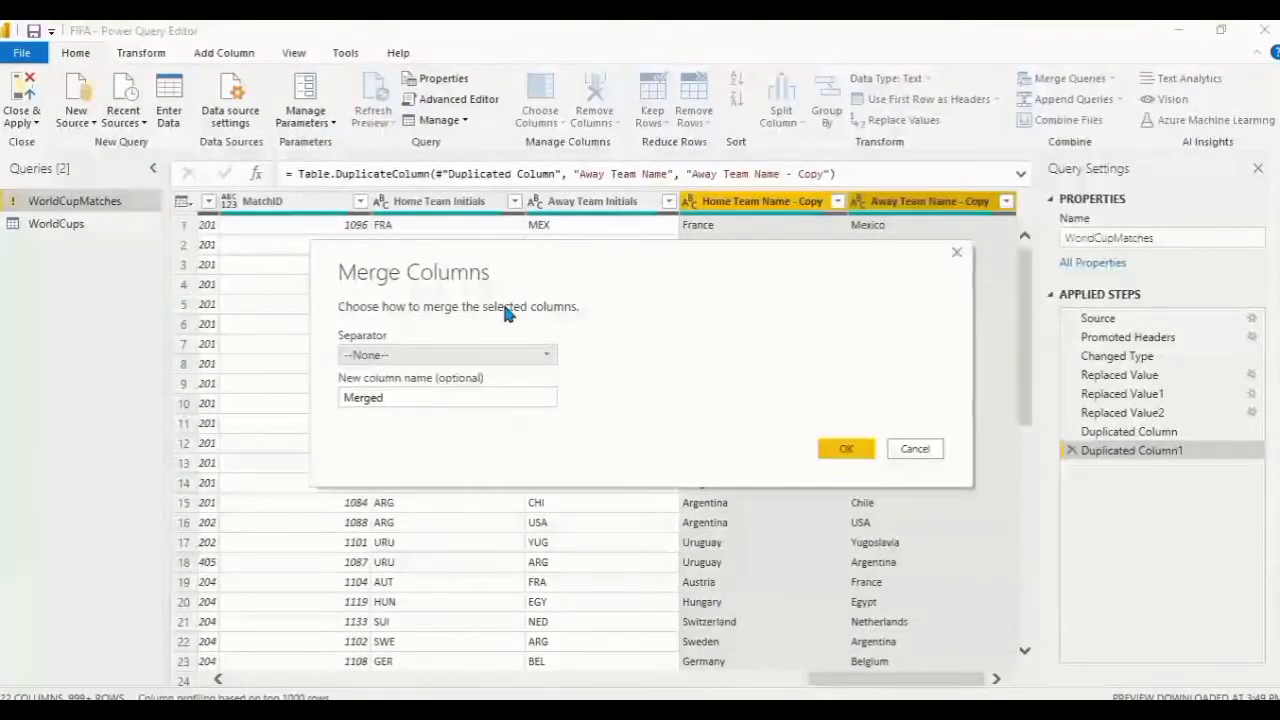
pyautogui.click(387, 352)
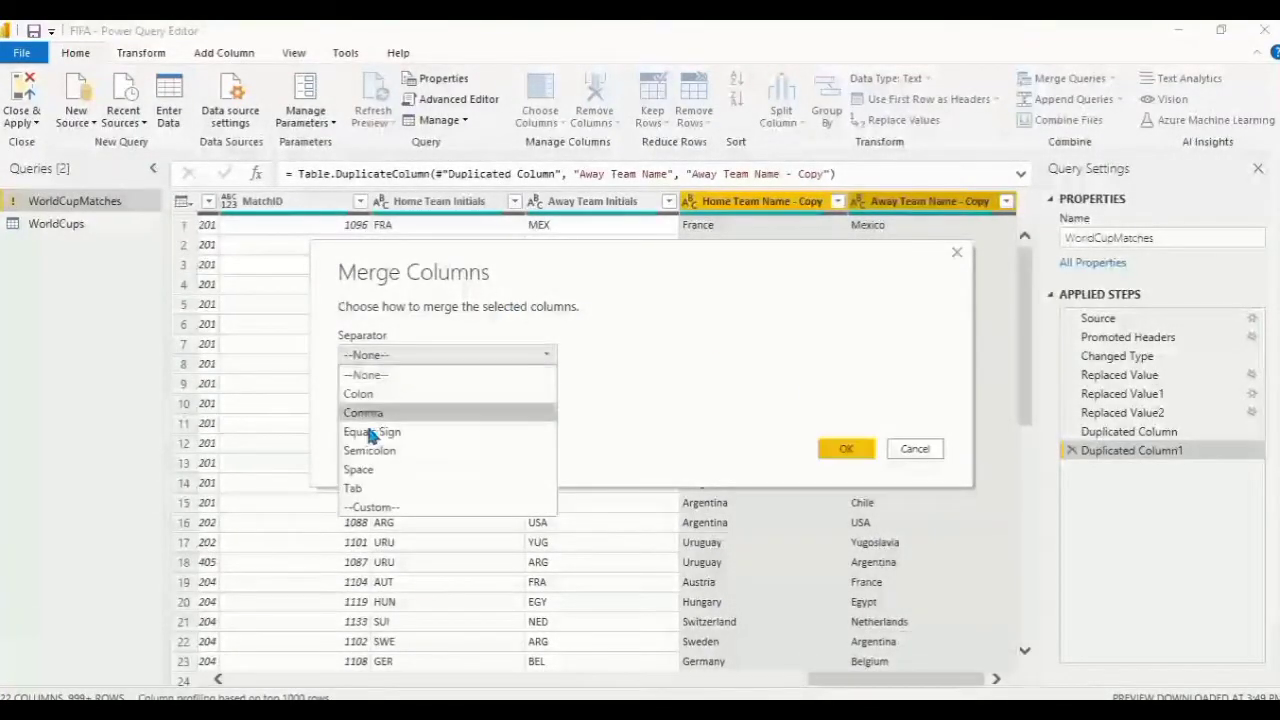
pyautogui.click(366, 508)
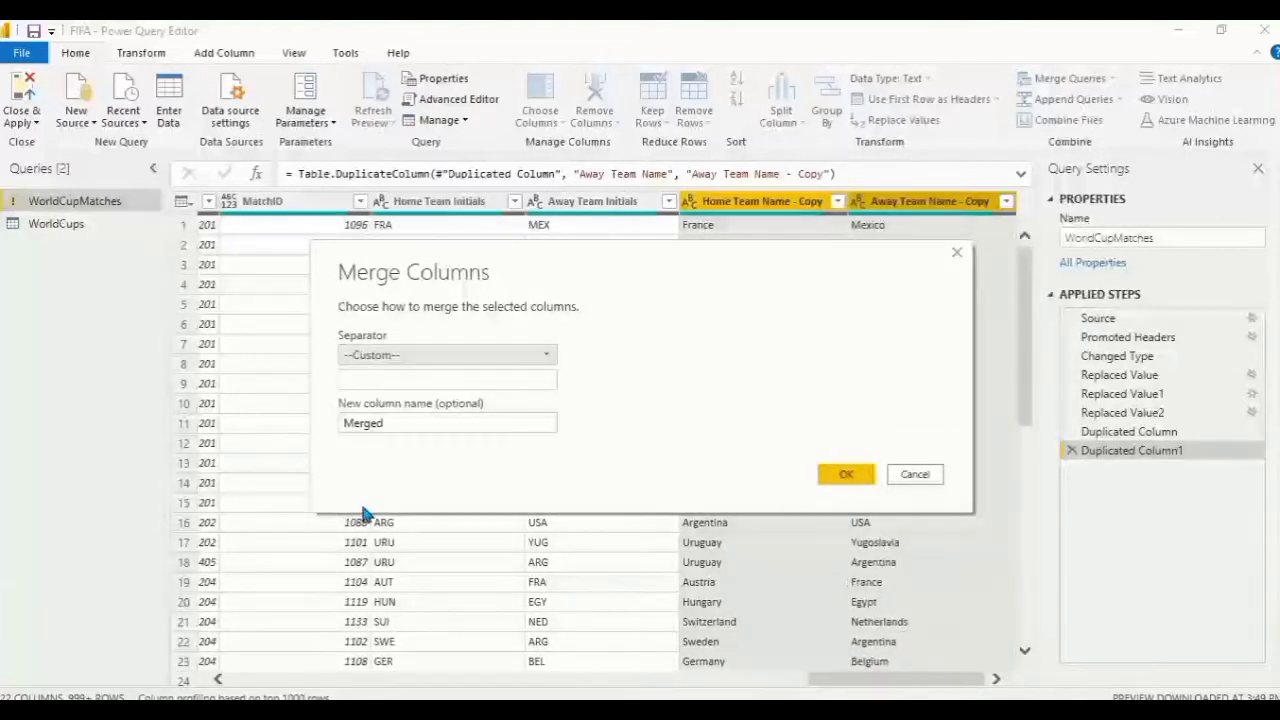
pyautogui.click(368, 380)
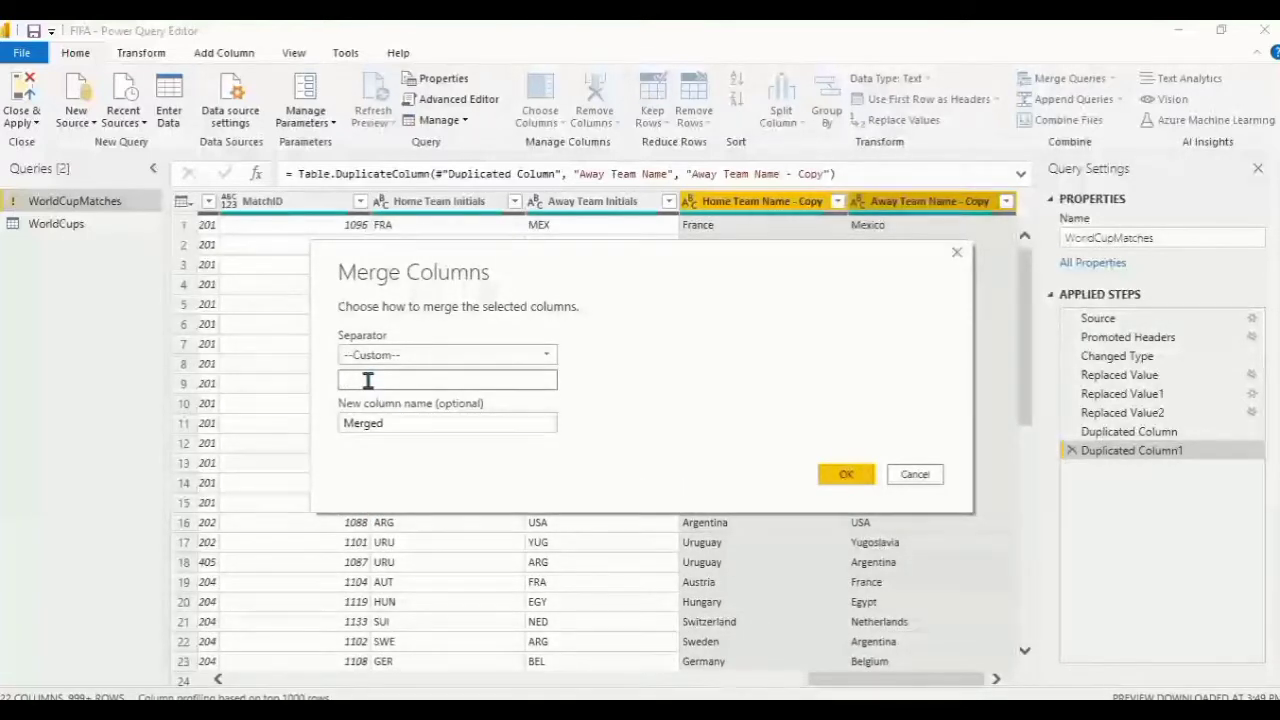
pyautogui.write('vs')
pyautogui.click(397, 422)
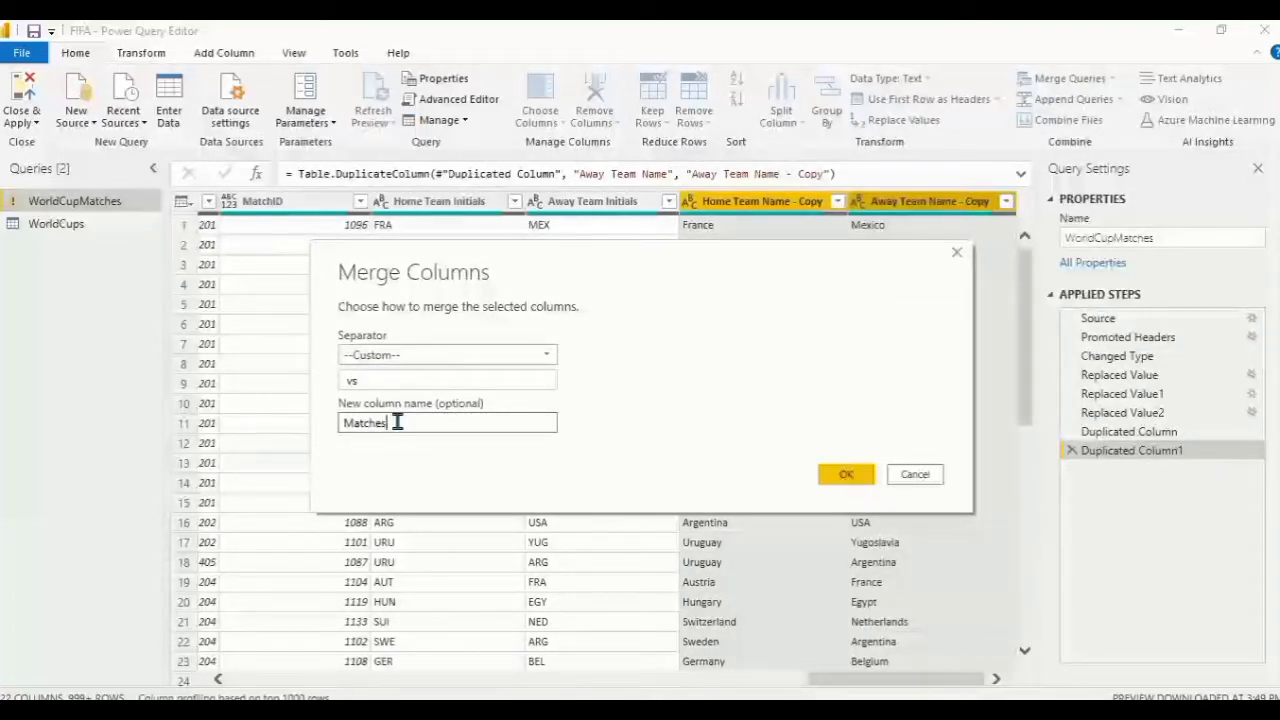
pyautogui.write('Matches')
pyautogui.press('Return')
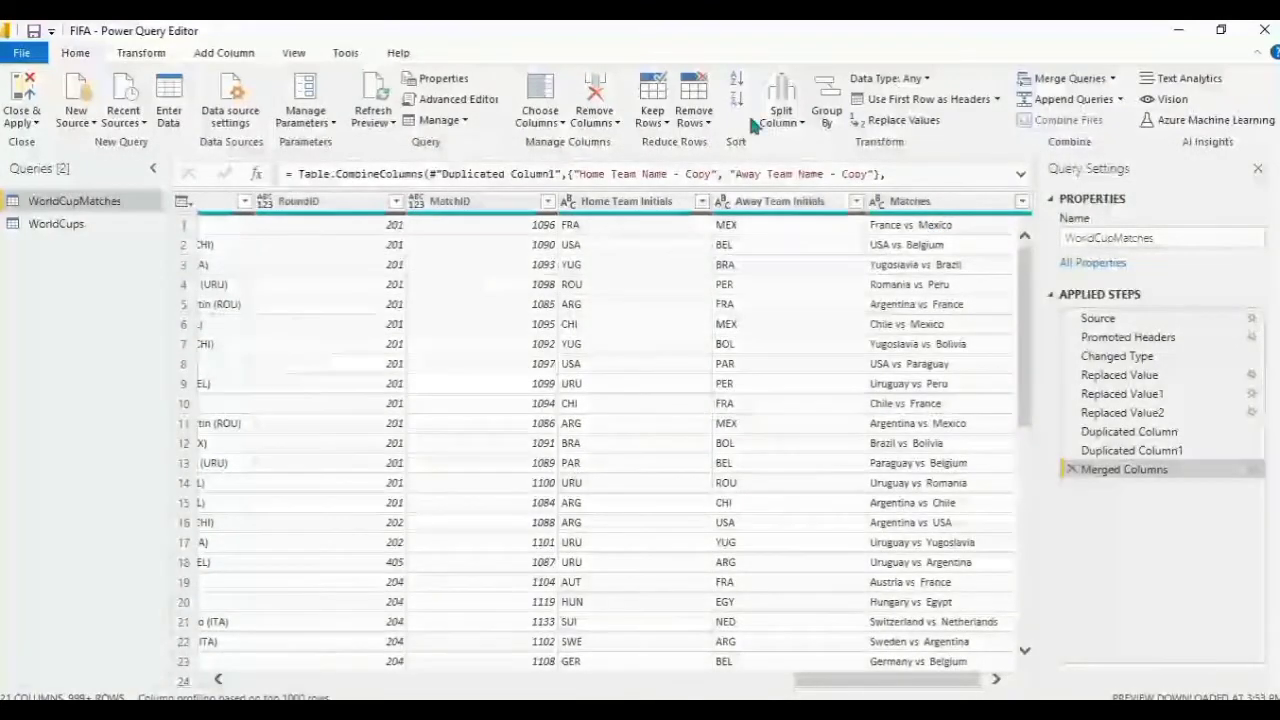
pyautogui.moveTo(560, 30)
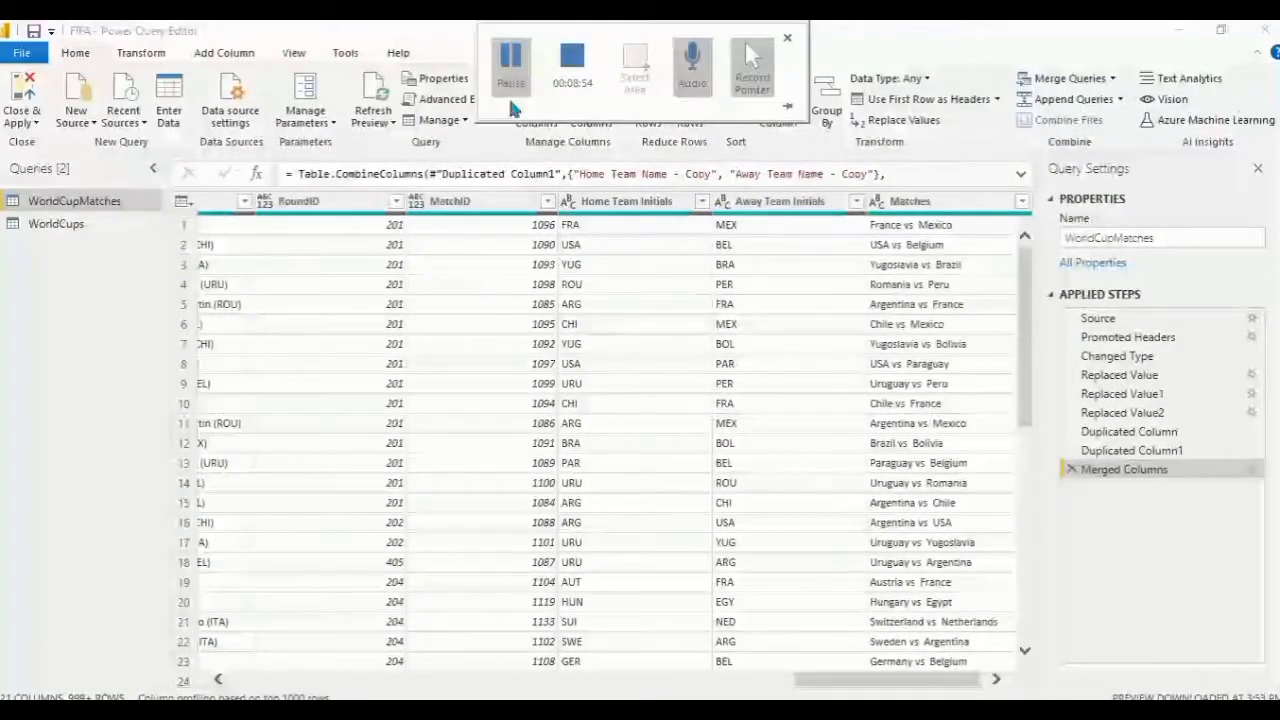
# - Duplicate the WorldCupMatches query and rename the copy HomeGoals
pyautogui.rightClick(76, 204)
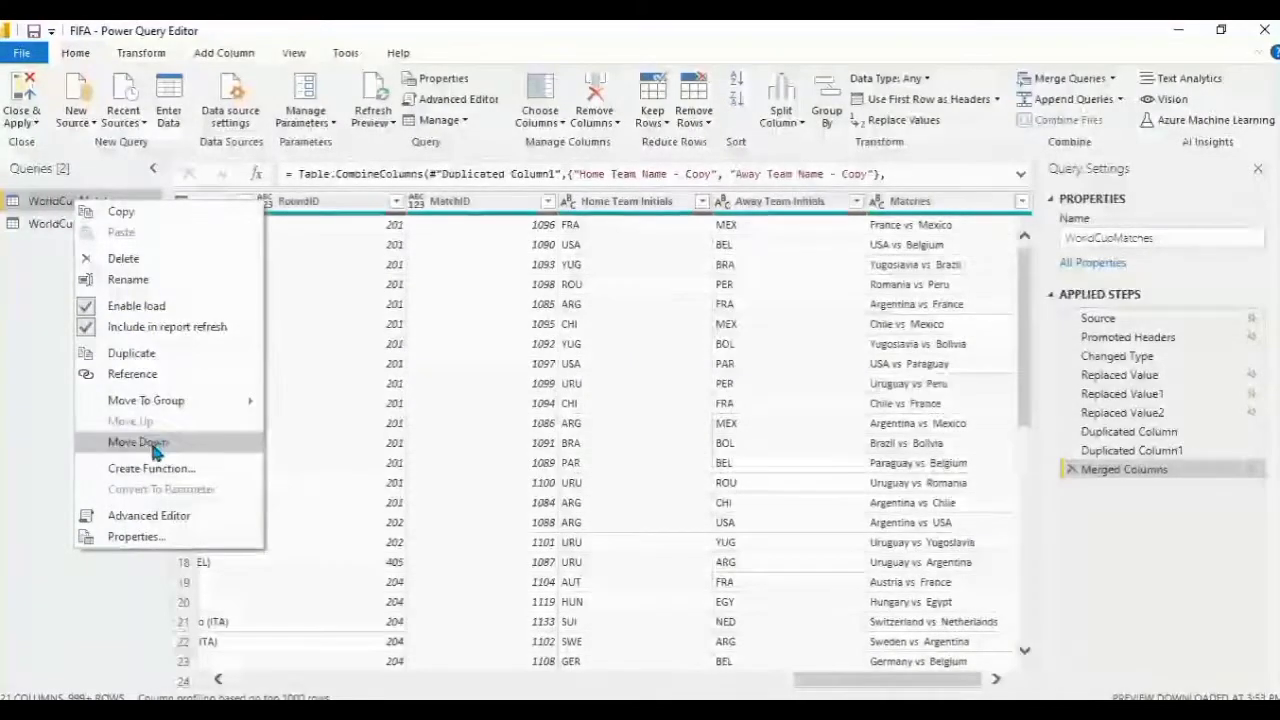
pyautogui.click(118, 358)
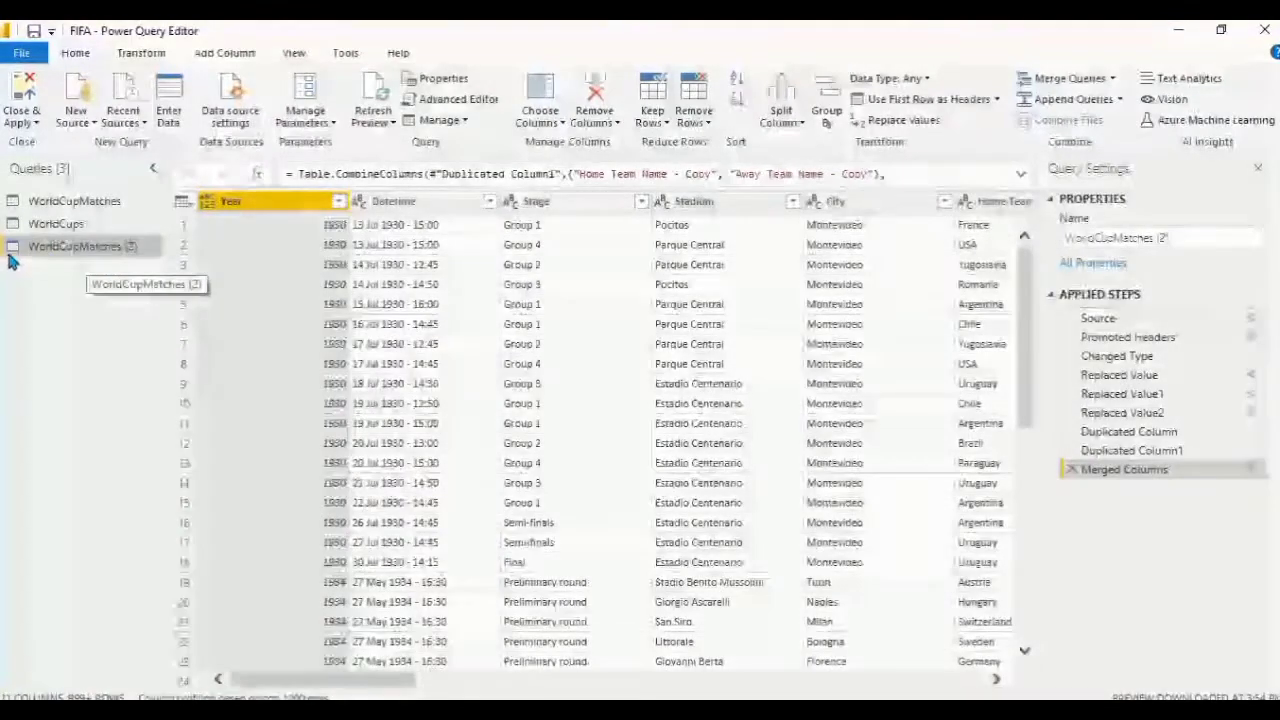
pyautogui.doubleClick(101, 243)
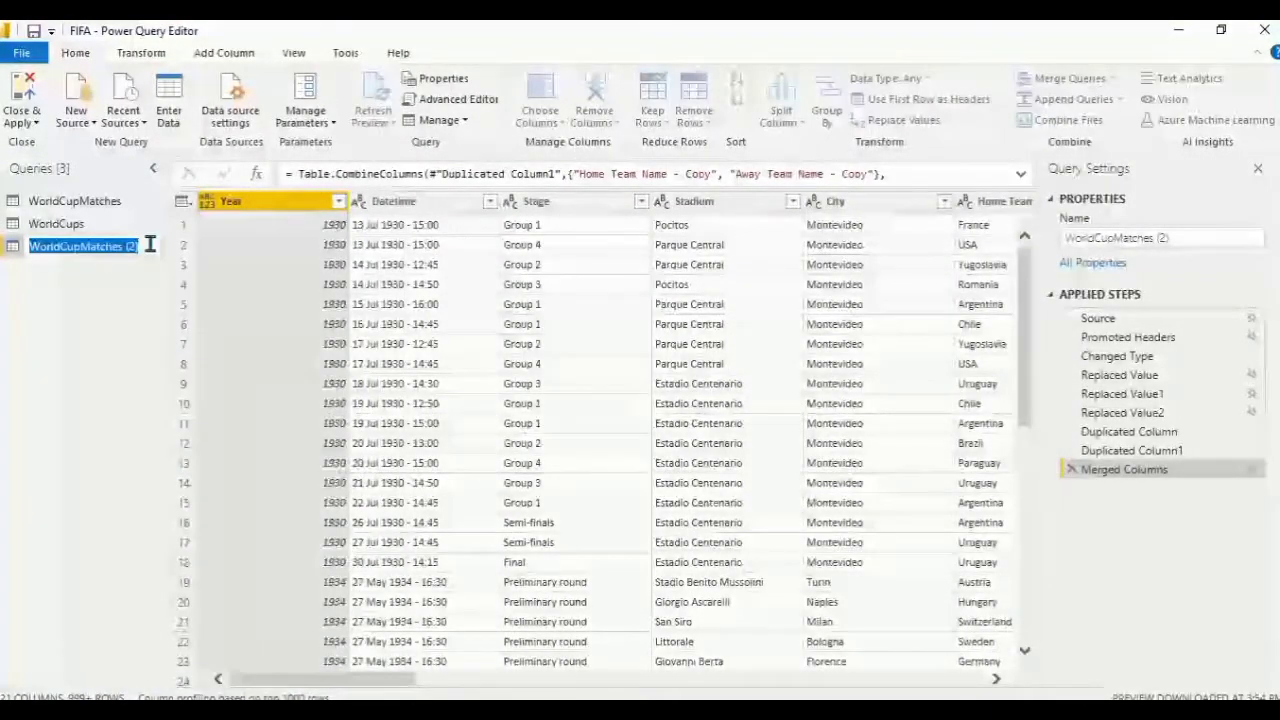
pyautogui.press('BackSpace')
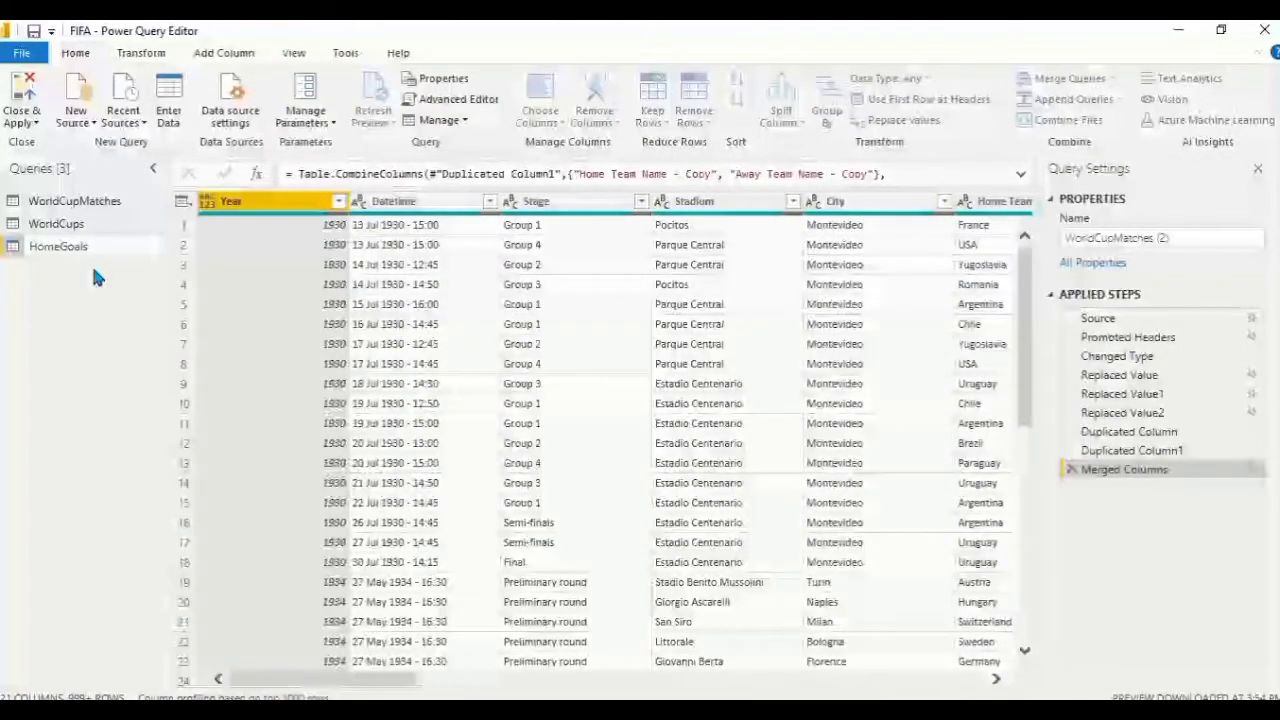
pyautogui.press('Return')
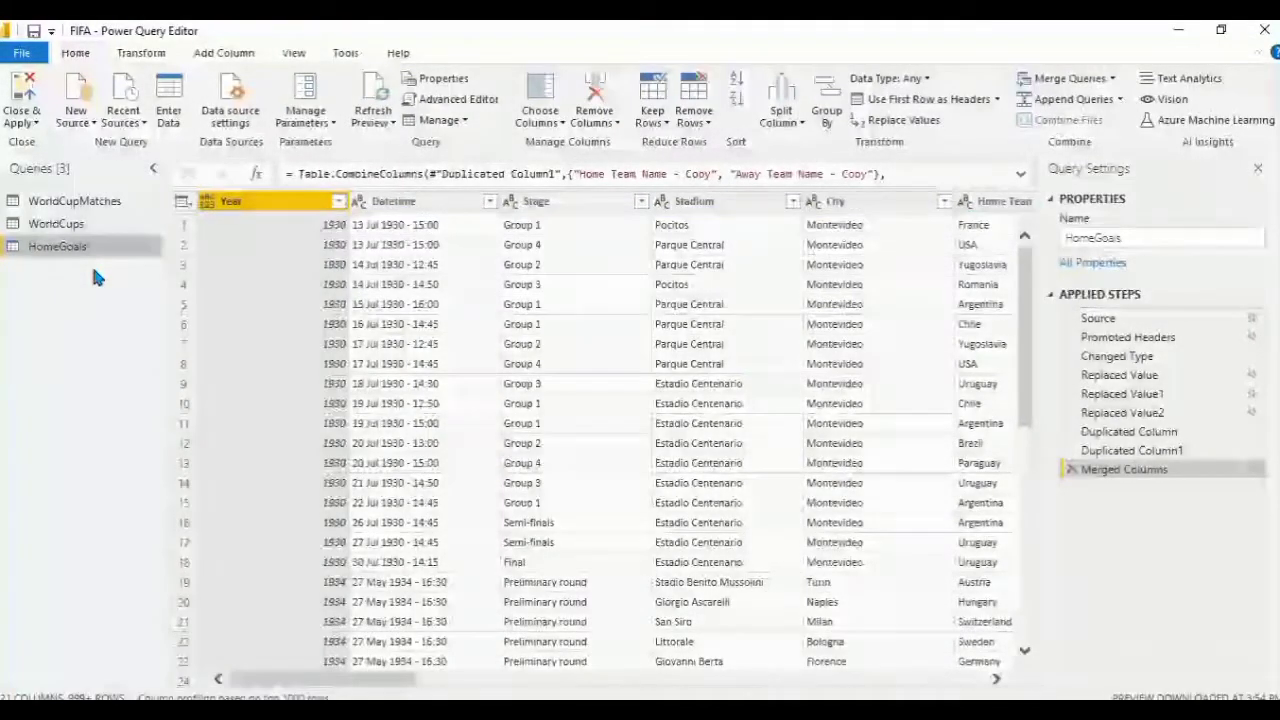
# - Make a second copy of WorldCupMatches named AwayGoals, then return to HomeGoals
pyautogui.click(74, 204)
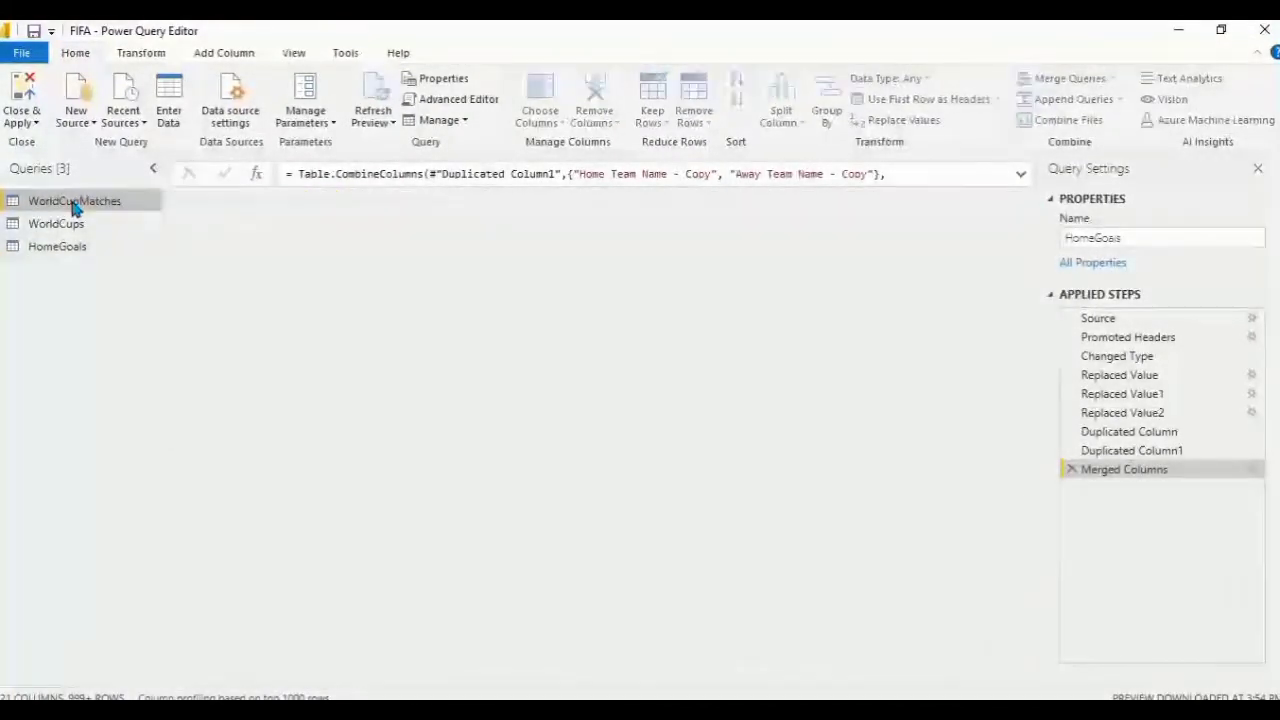
pyautogui.rightClick(74, 206)
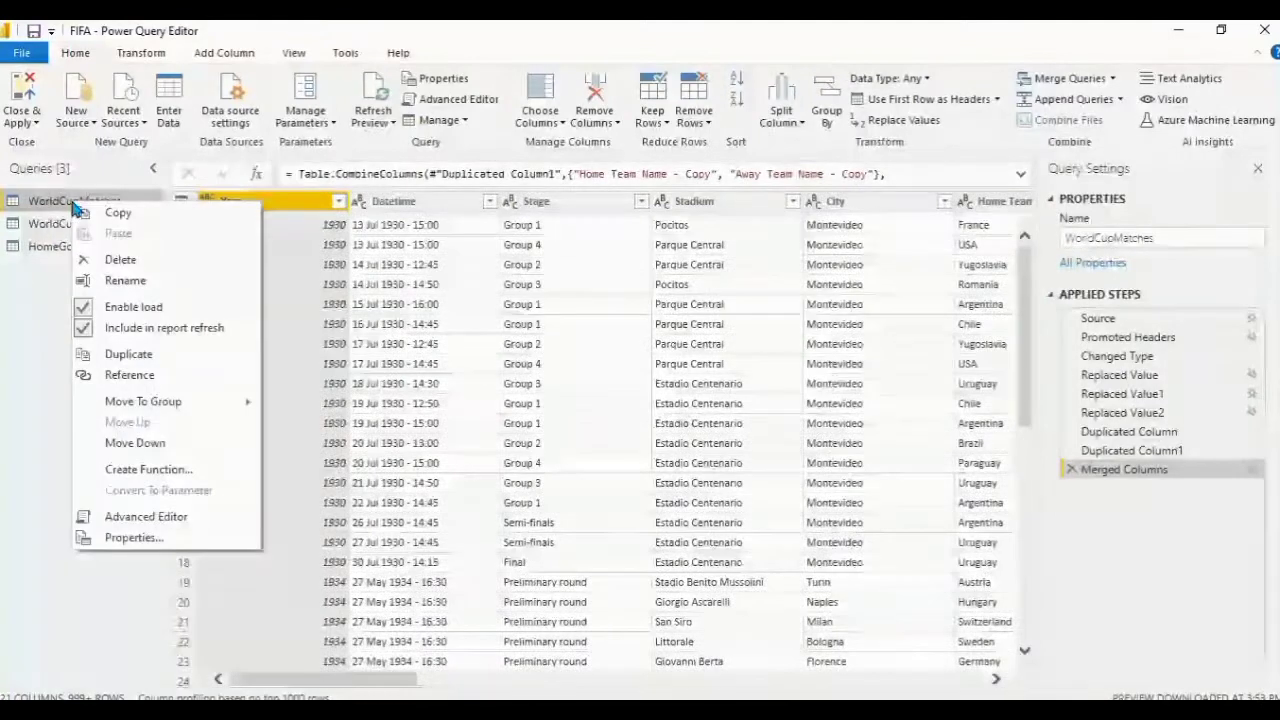
pyautogui.click(125, 354)
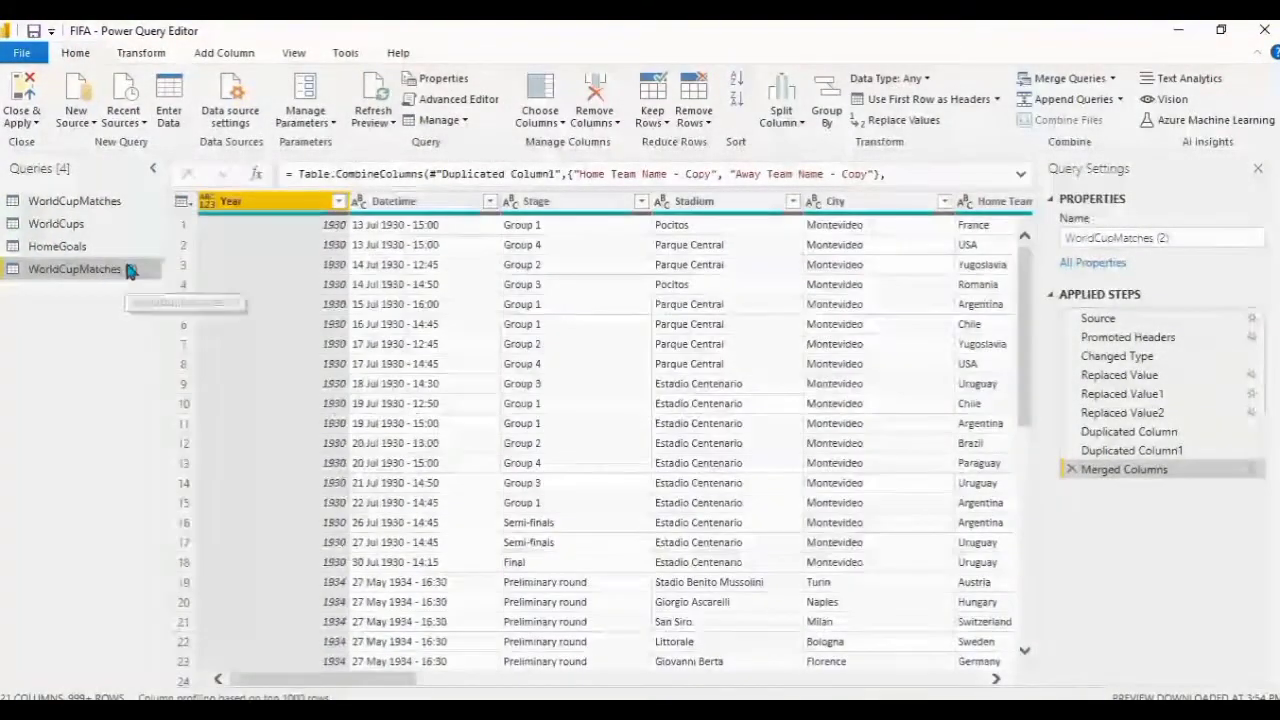
pyautogui.doubleClick(129, 268)
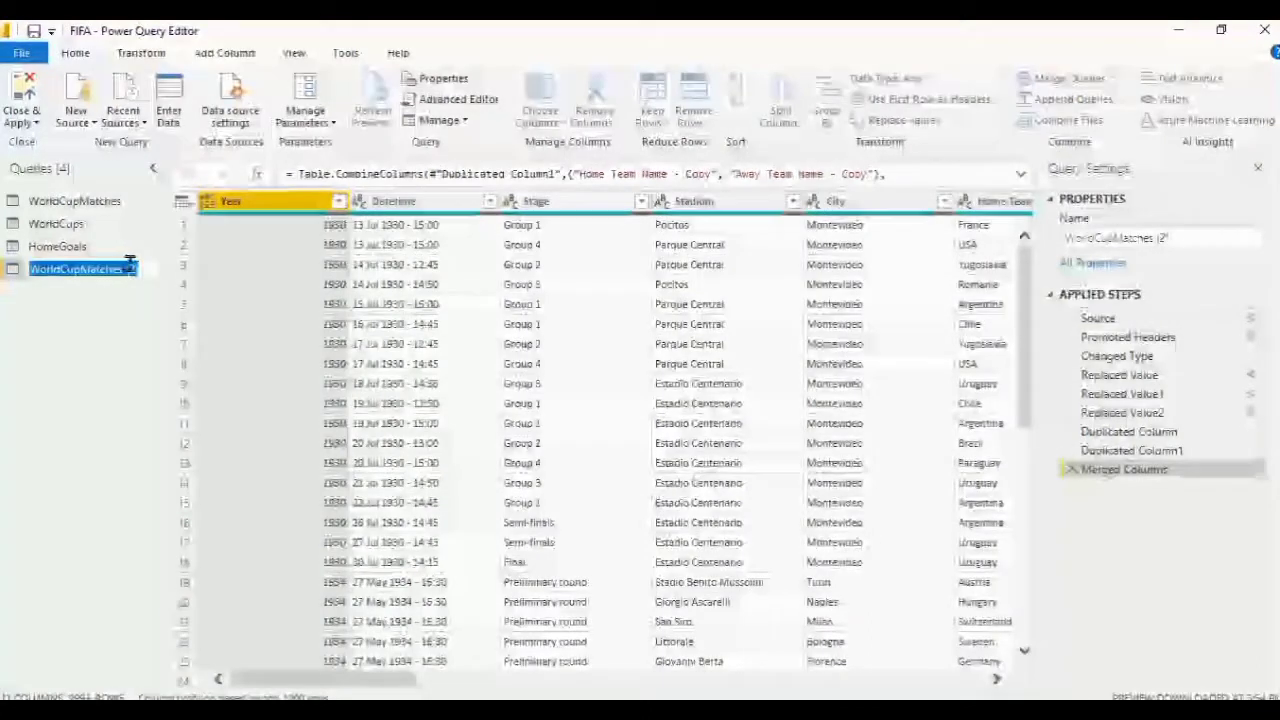
pyautogui.press('BackSpace')
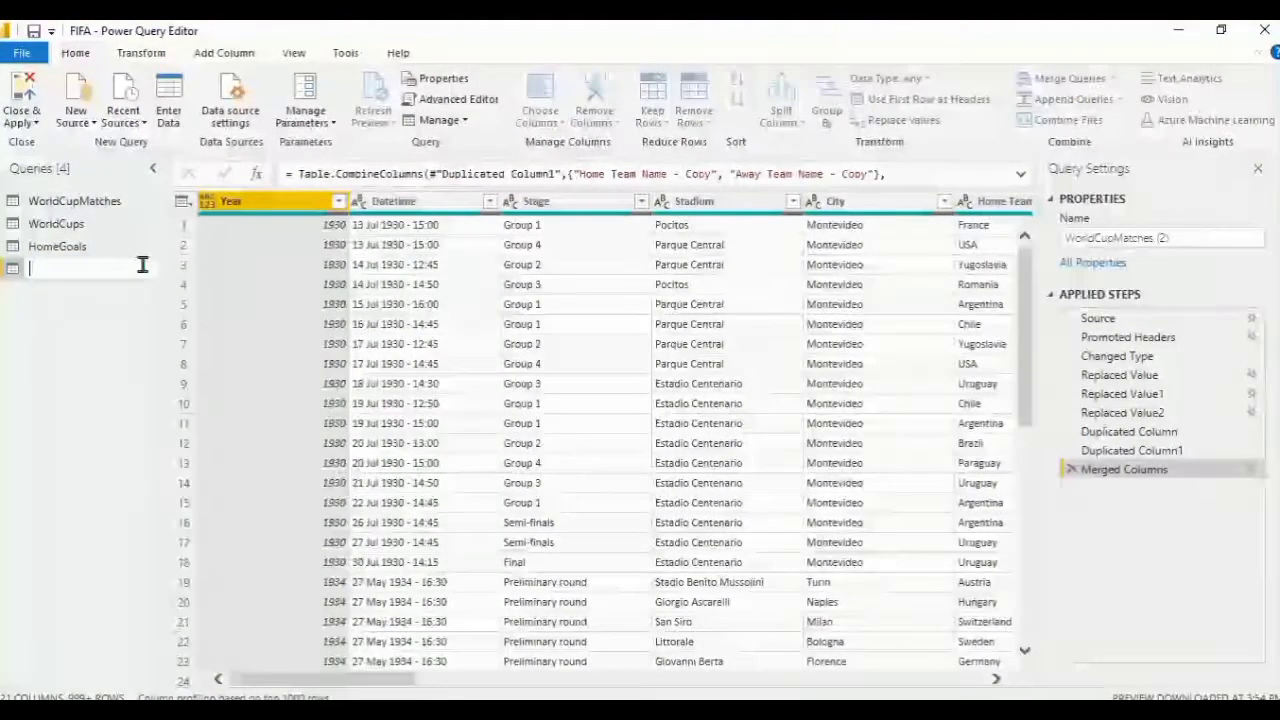
pyautogui.write('Away')
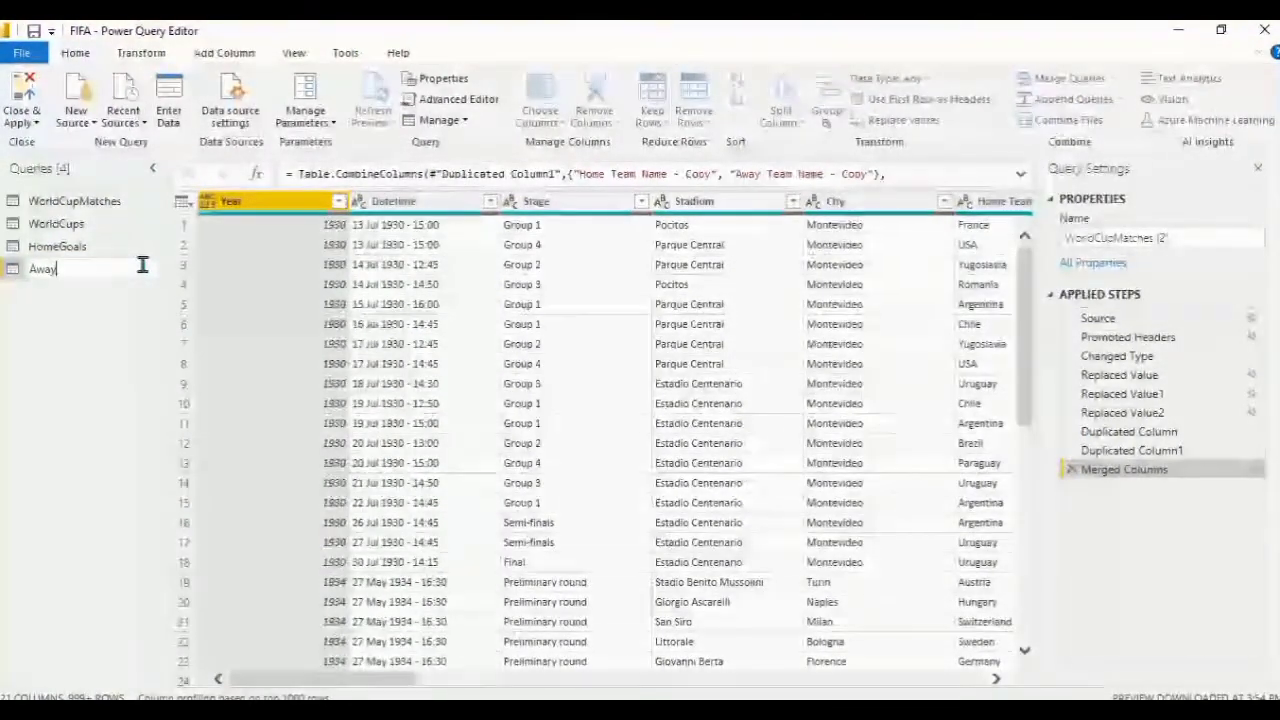
pyautogui.press('Return')
pyautogui.write('Goals')
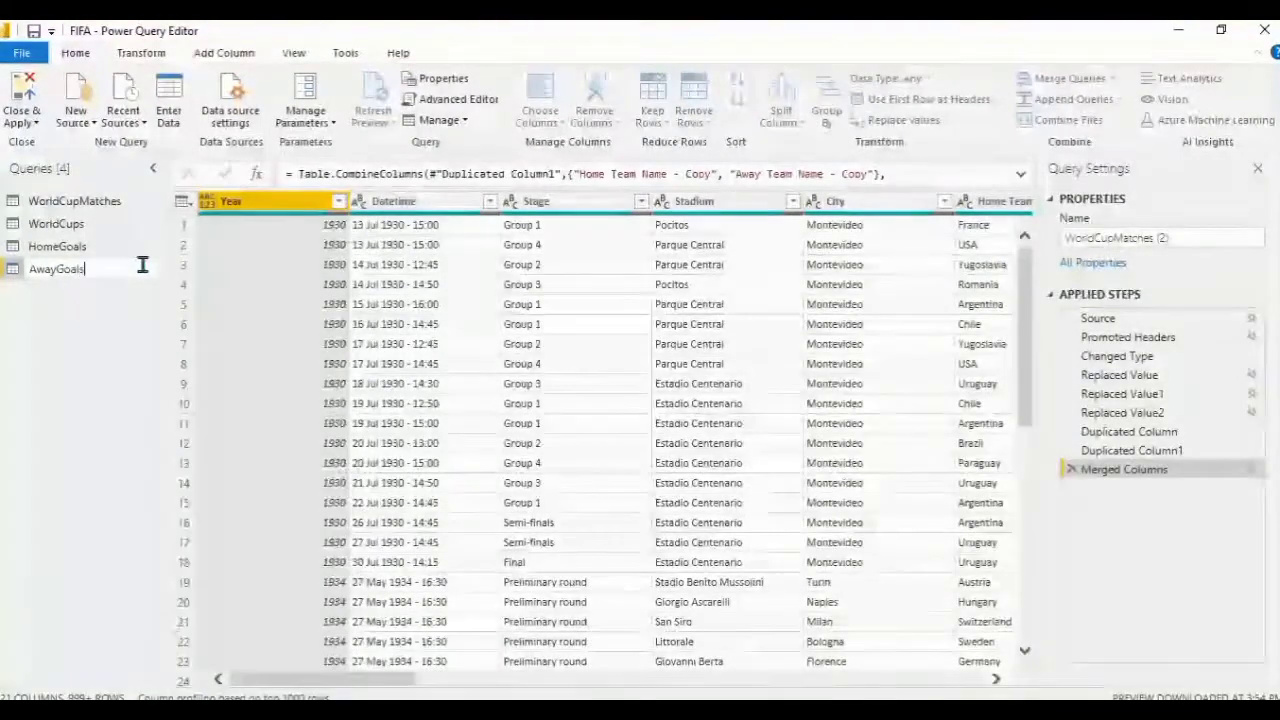
pyautogui.press('Return')
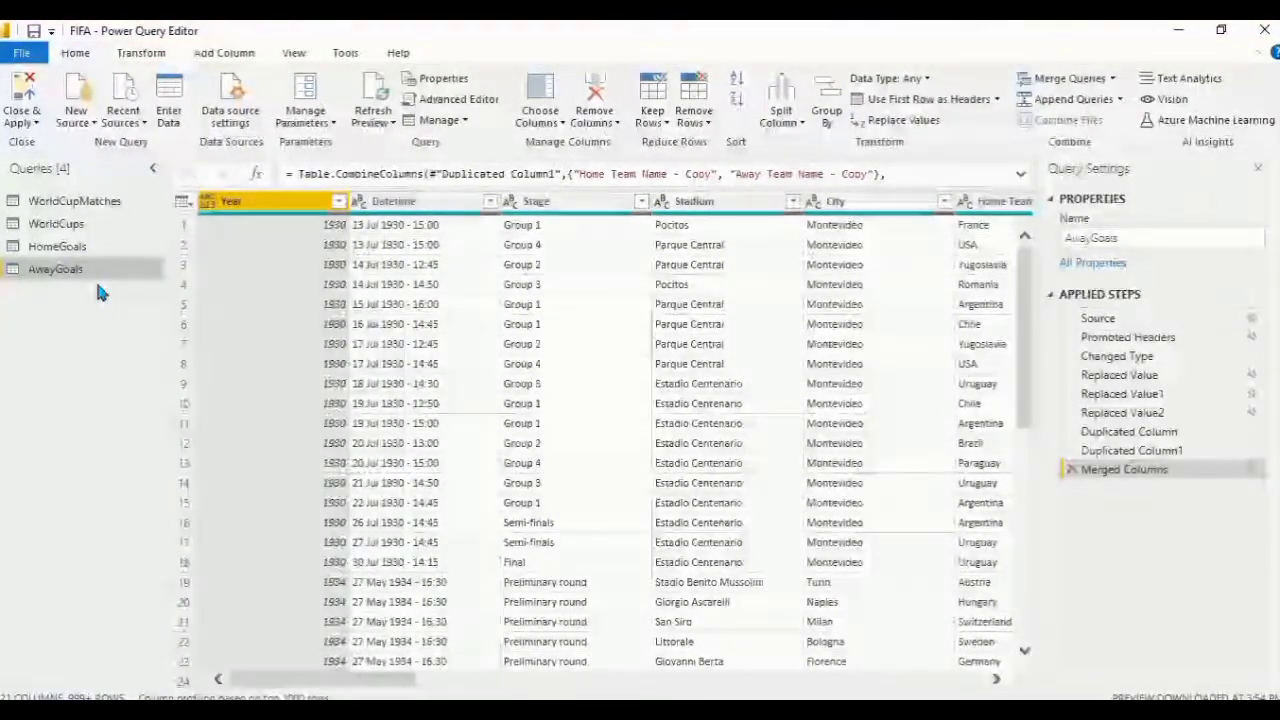
pyautogui.moveTo(508, 83)
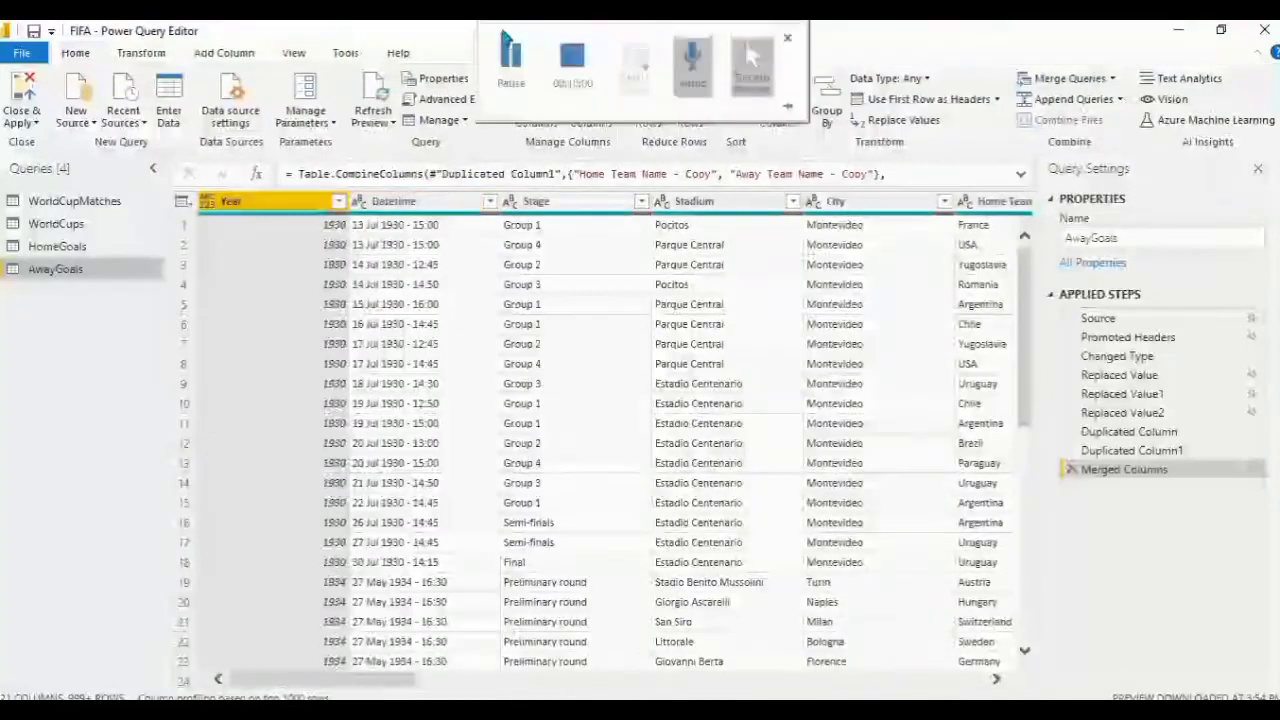
pyautogui.click(57, 246)
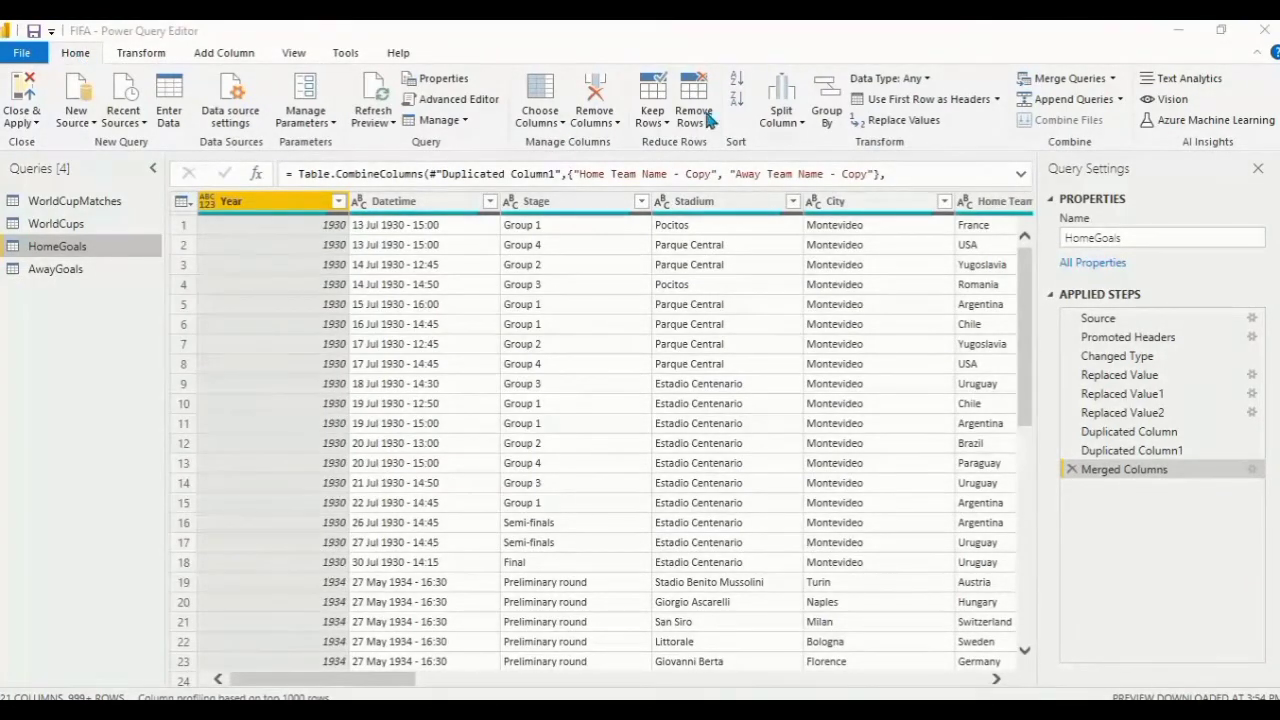
# - Set up an advanced Group By on HomeGoals using Year and Home Team Name
pyautogui.click(829, 103)
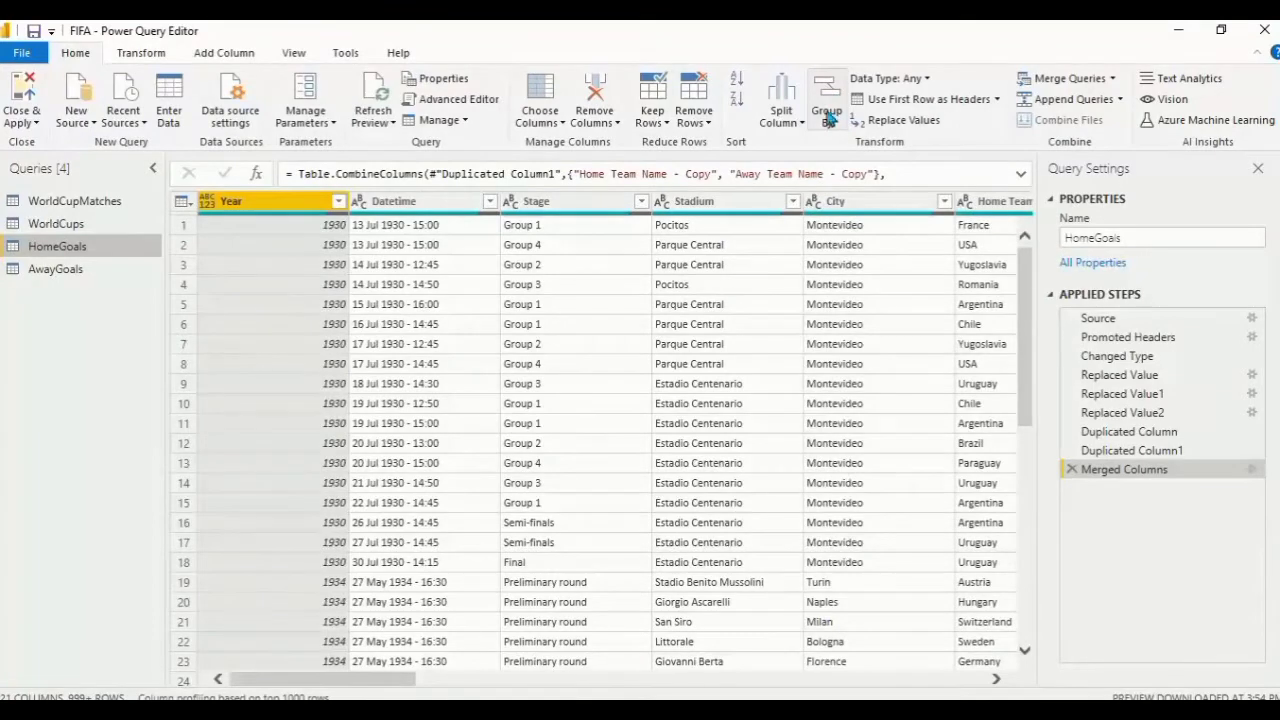
pyautogui.click(828, 116)
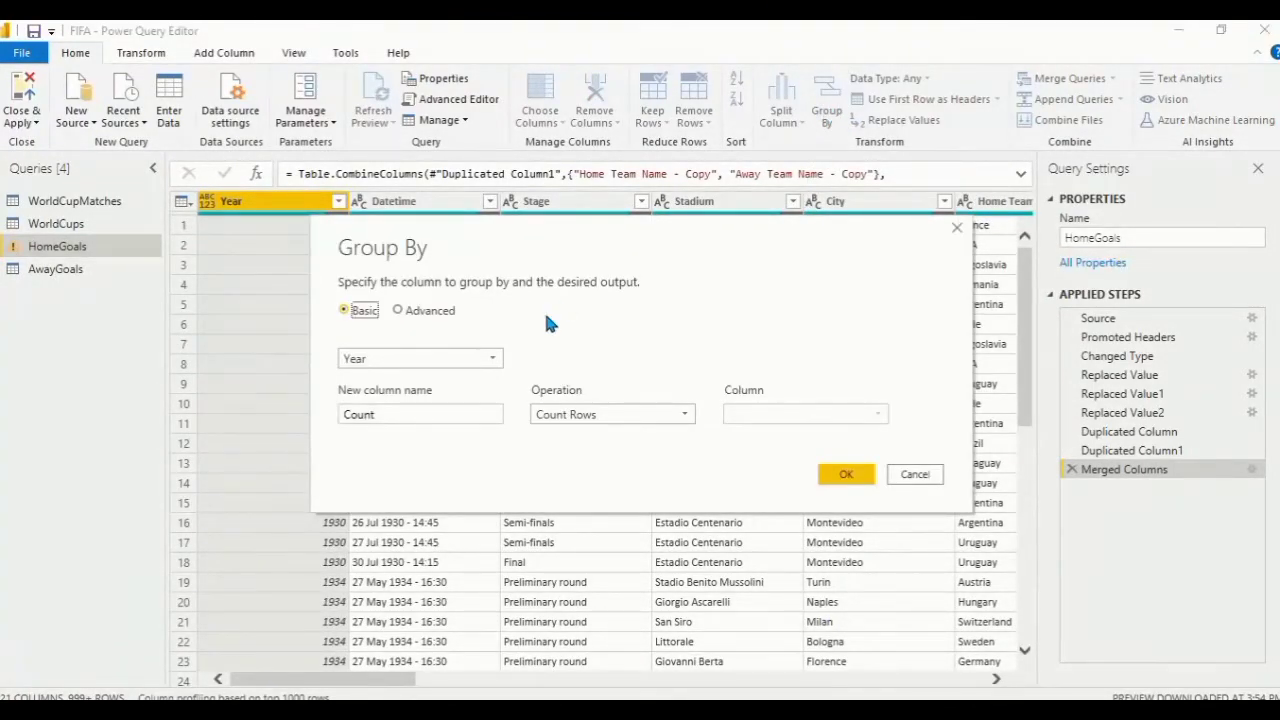
pyautogui.click(421, 314)
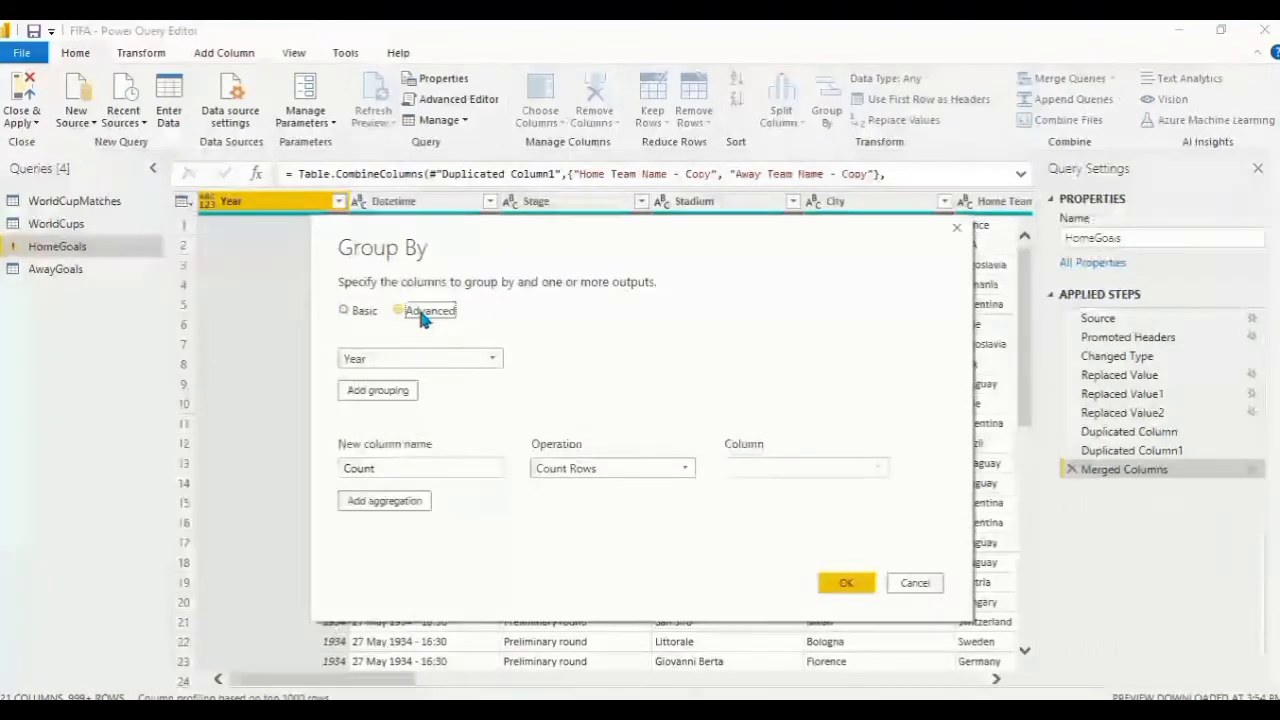
pyautogui.click(386, 395)
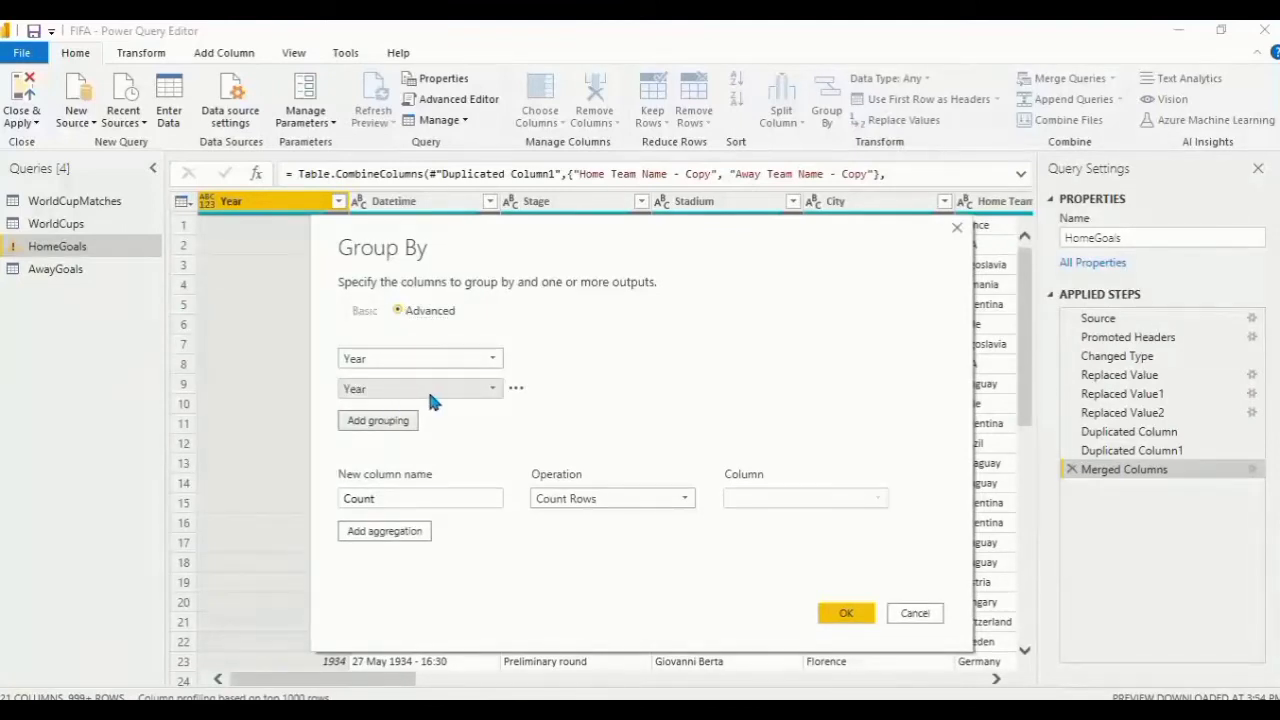
pyautogui.click(429, 395)
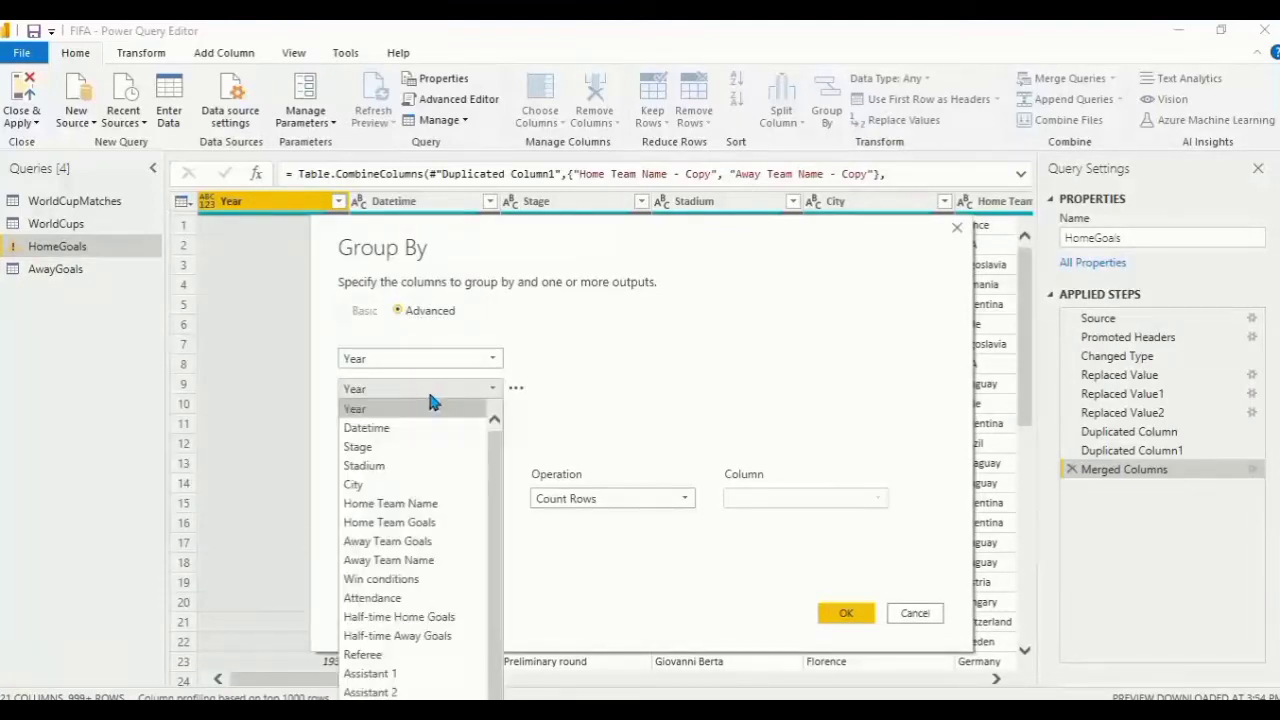
pyautogui.click(405, 506)
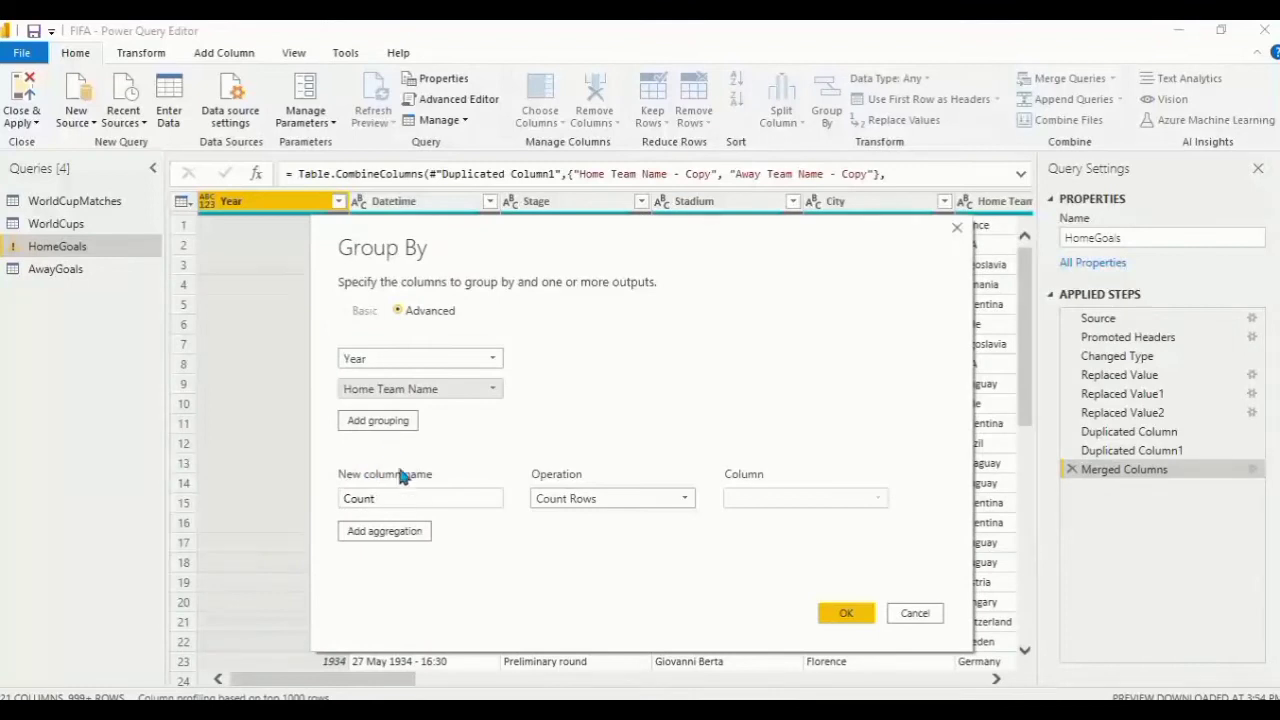
# - Add a HomeGoals output column summing Home Team Goals and apply the grouping
pyautogui.click(408, 497)
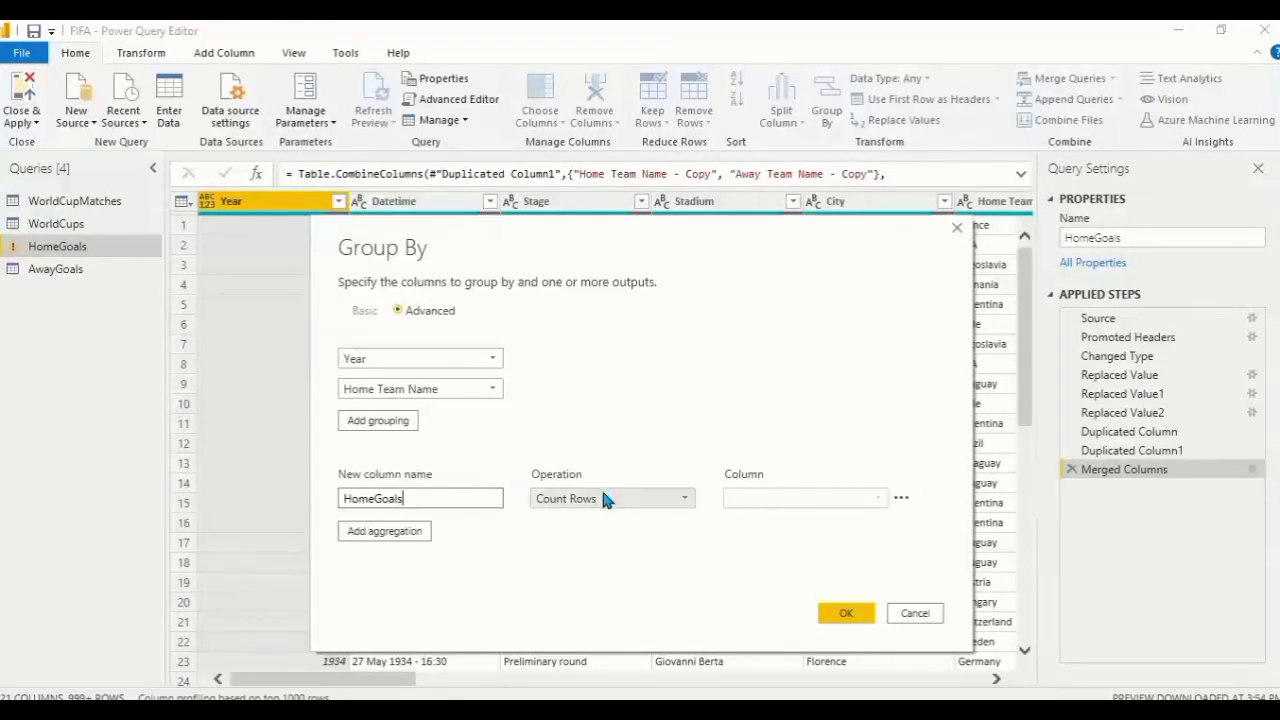
pyautogui.click(638, 498)
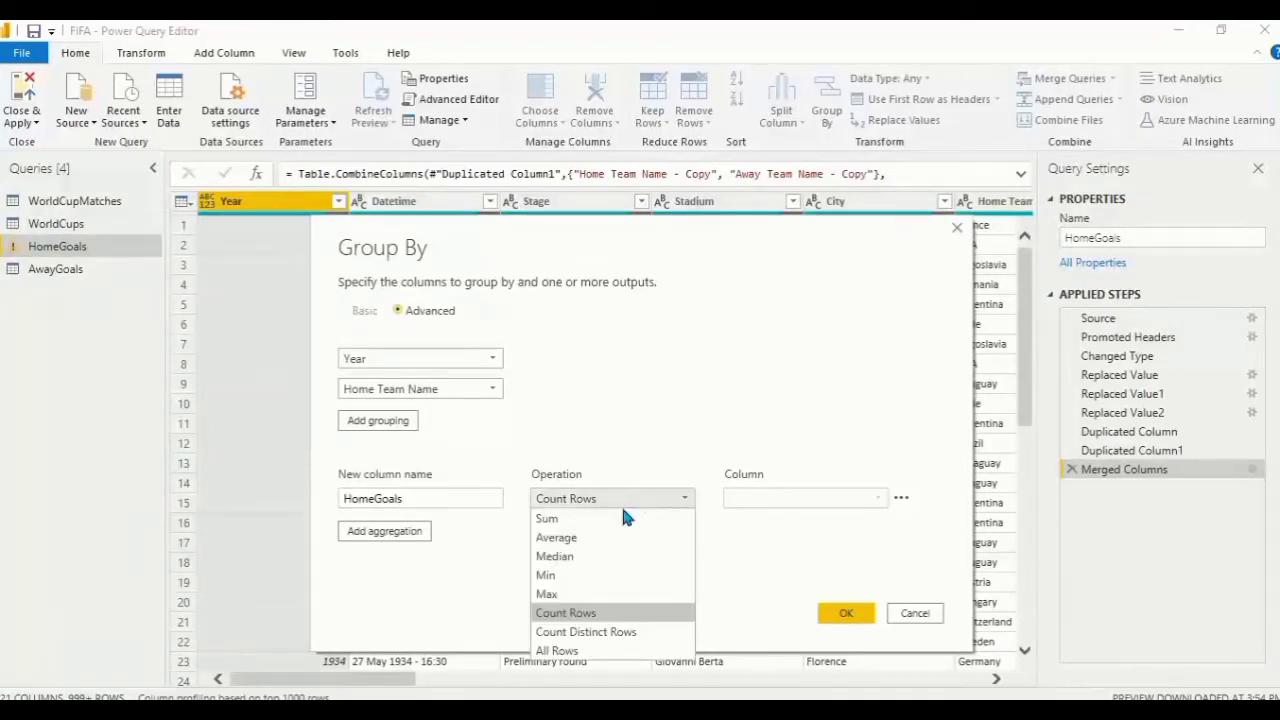
pyautogui.click(562, 520)
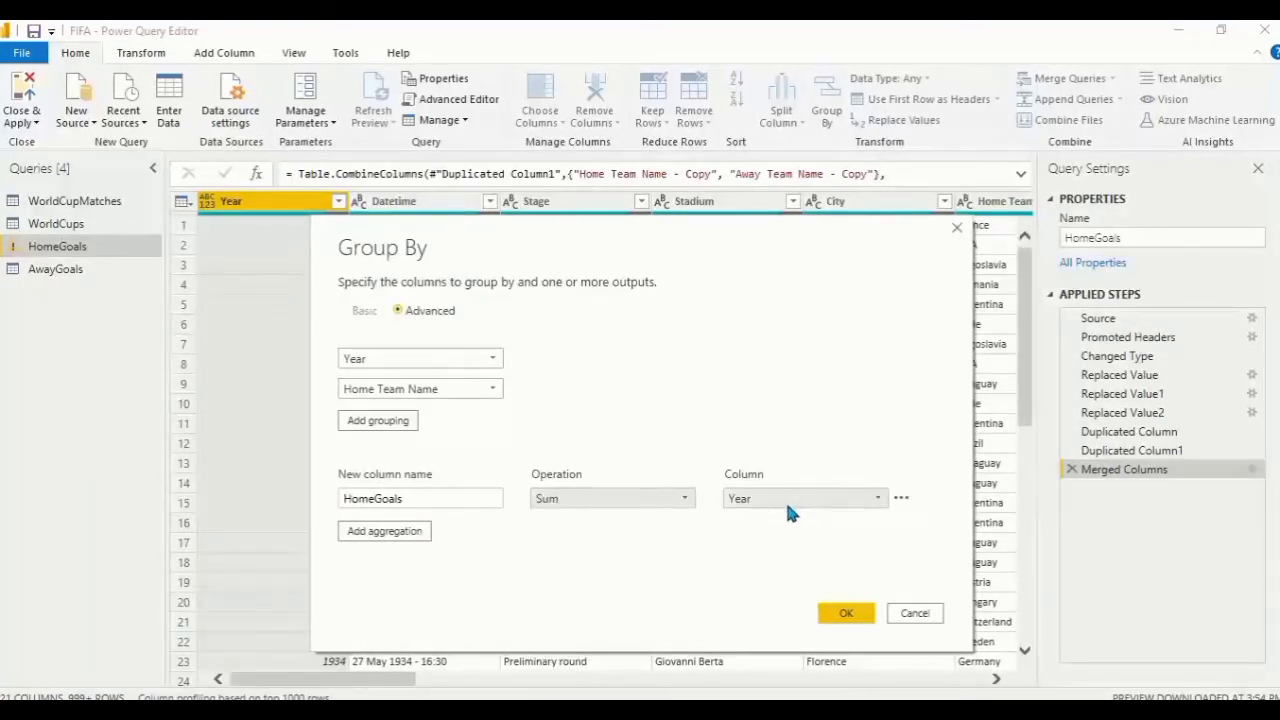
pyautogui.click(808, 498)
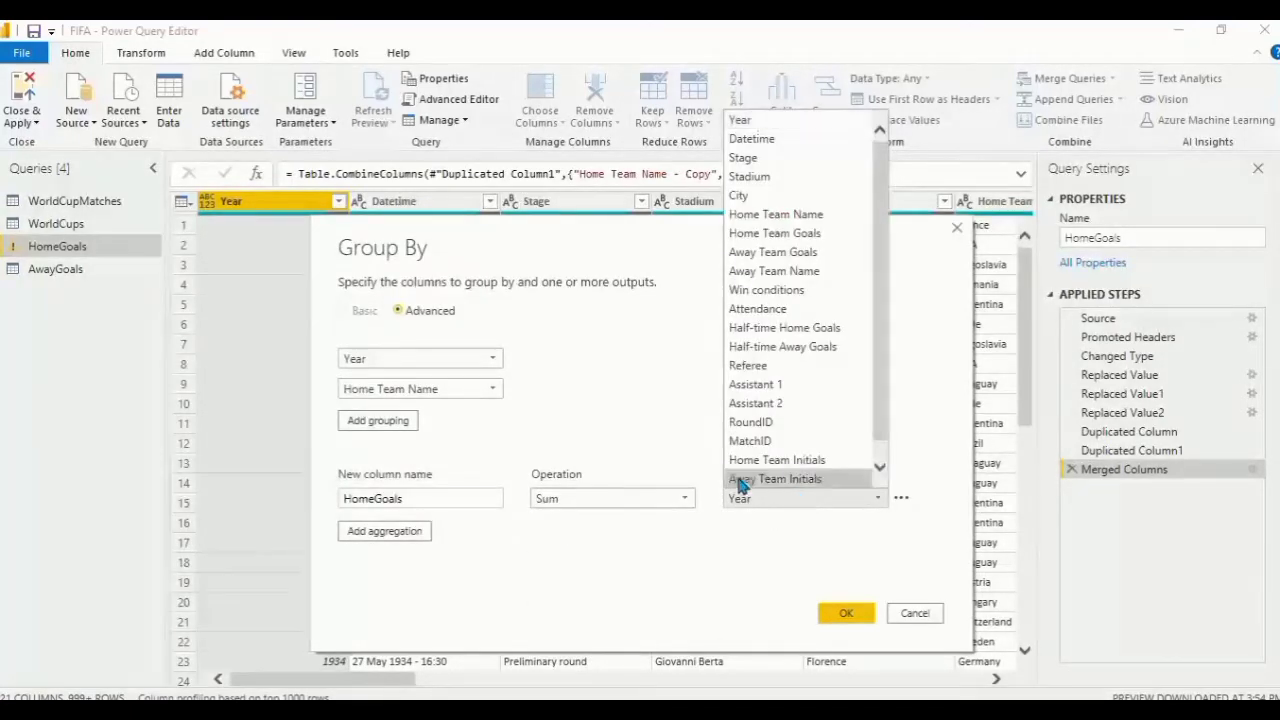
pyautogui.click(776, 232)
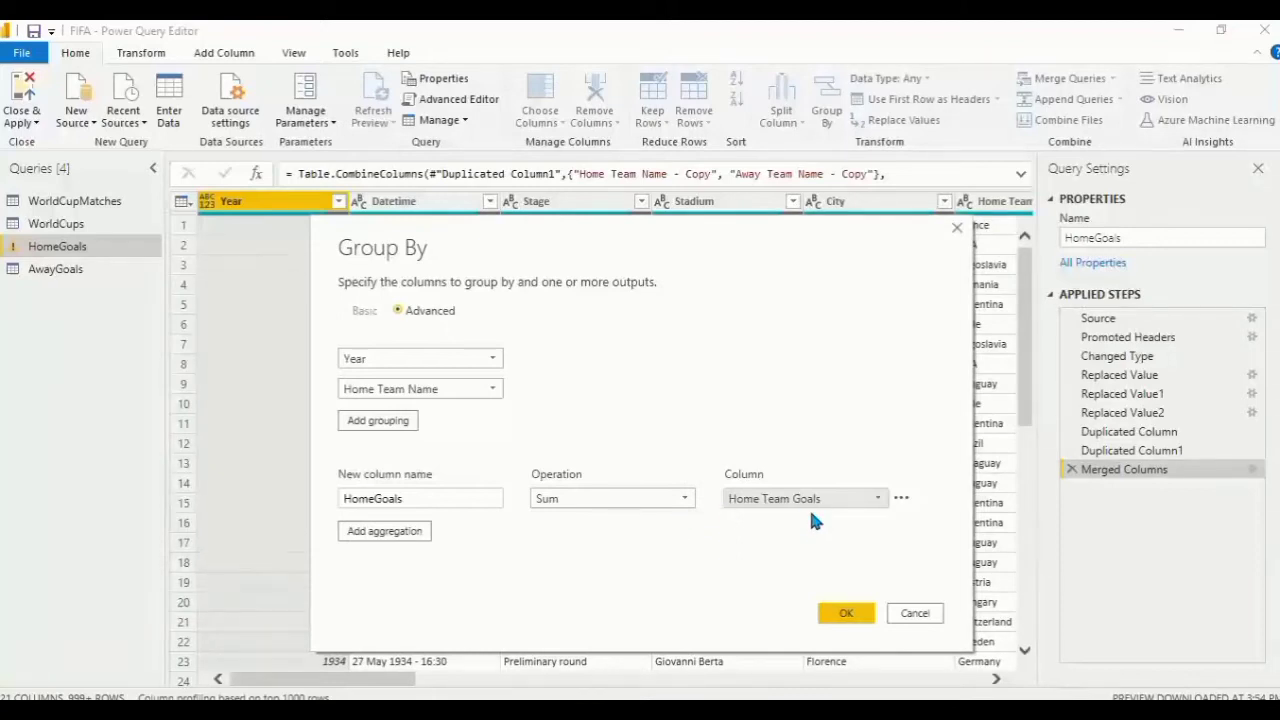
pyautogui.click(848, 618)
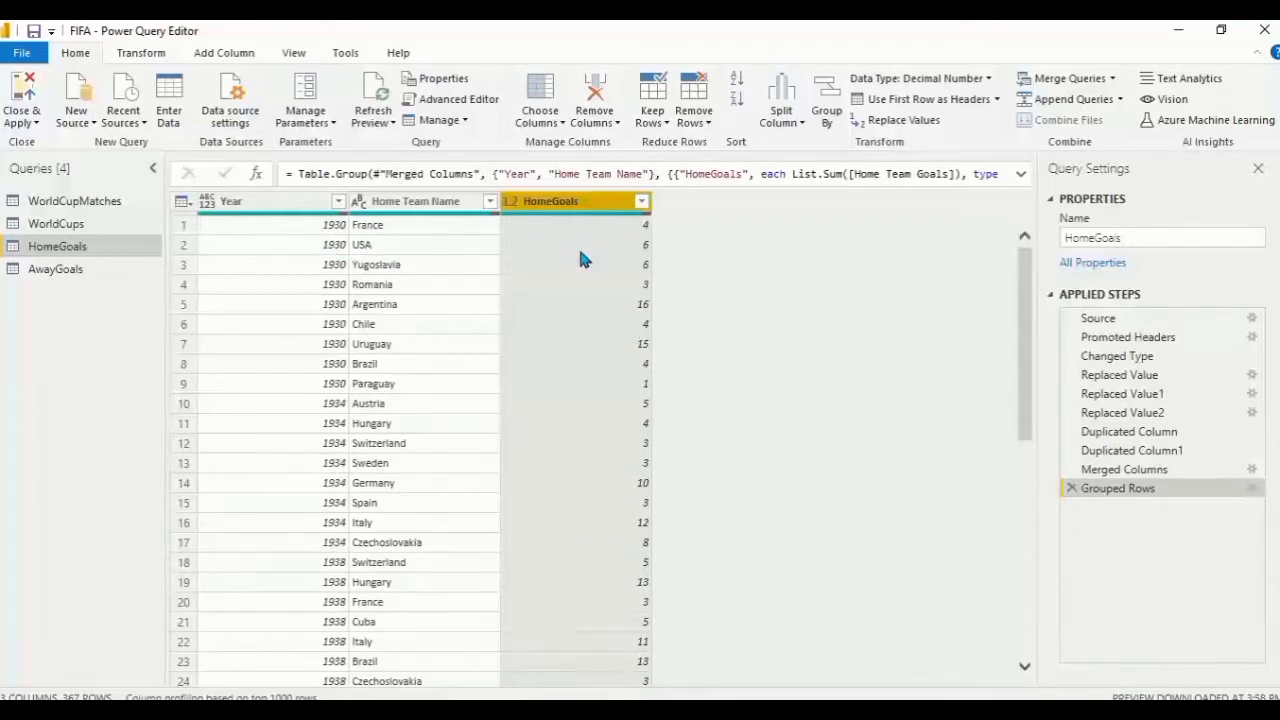
pyautogui.click(56, 270)
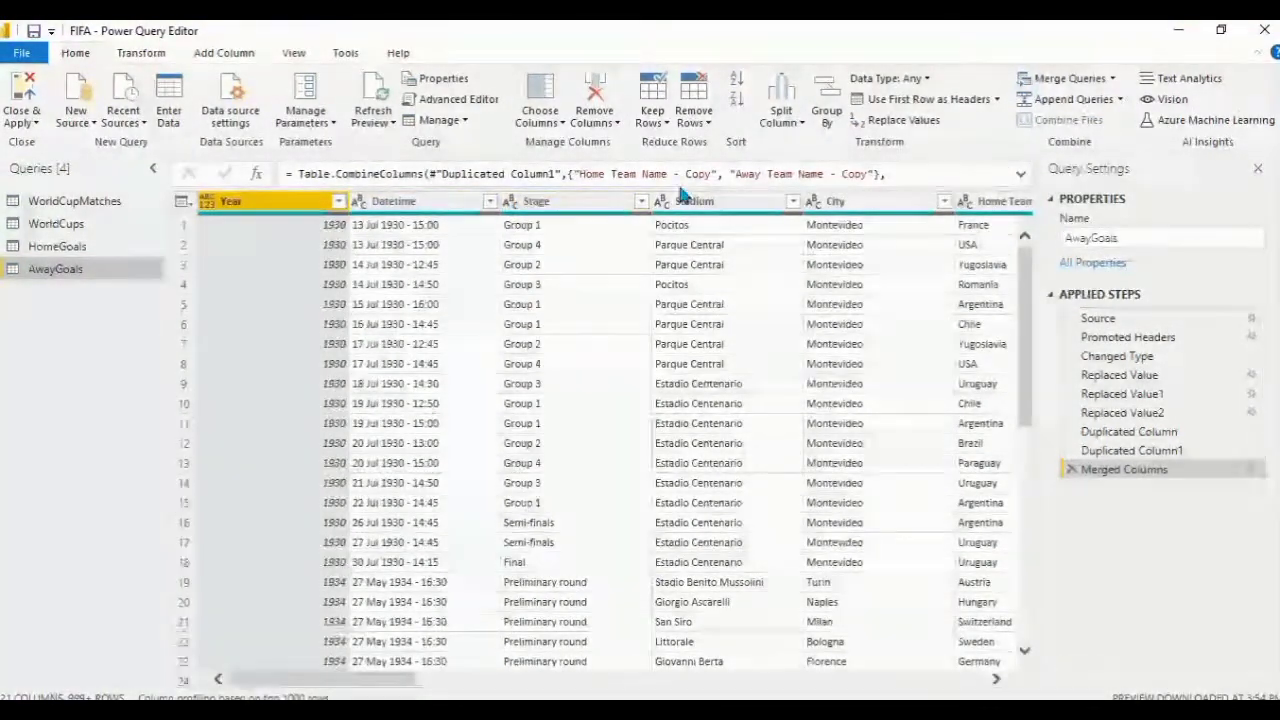
# - Set up an advanced Group By on AwayGoals using Year and Away Team Name
pyautogui.click(826, 113)
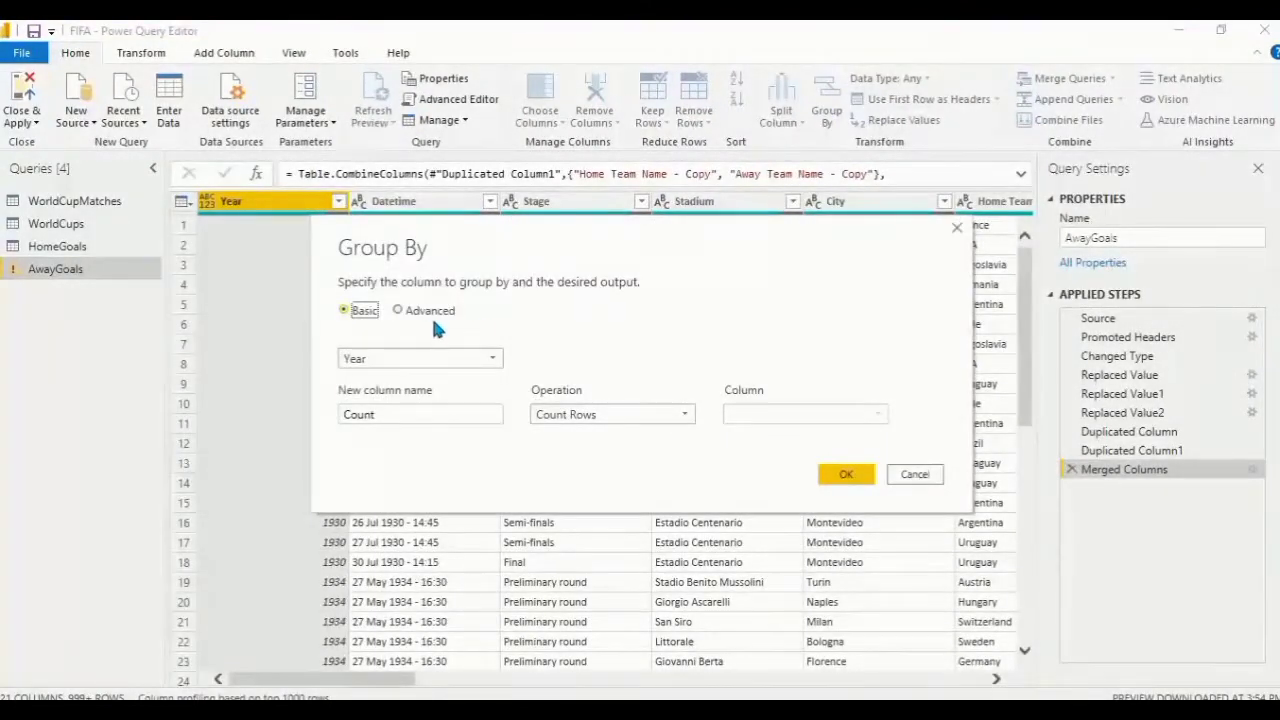
pyautogui.click(416, 311)
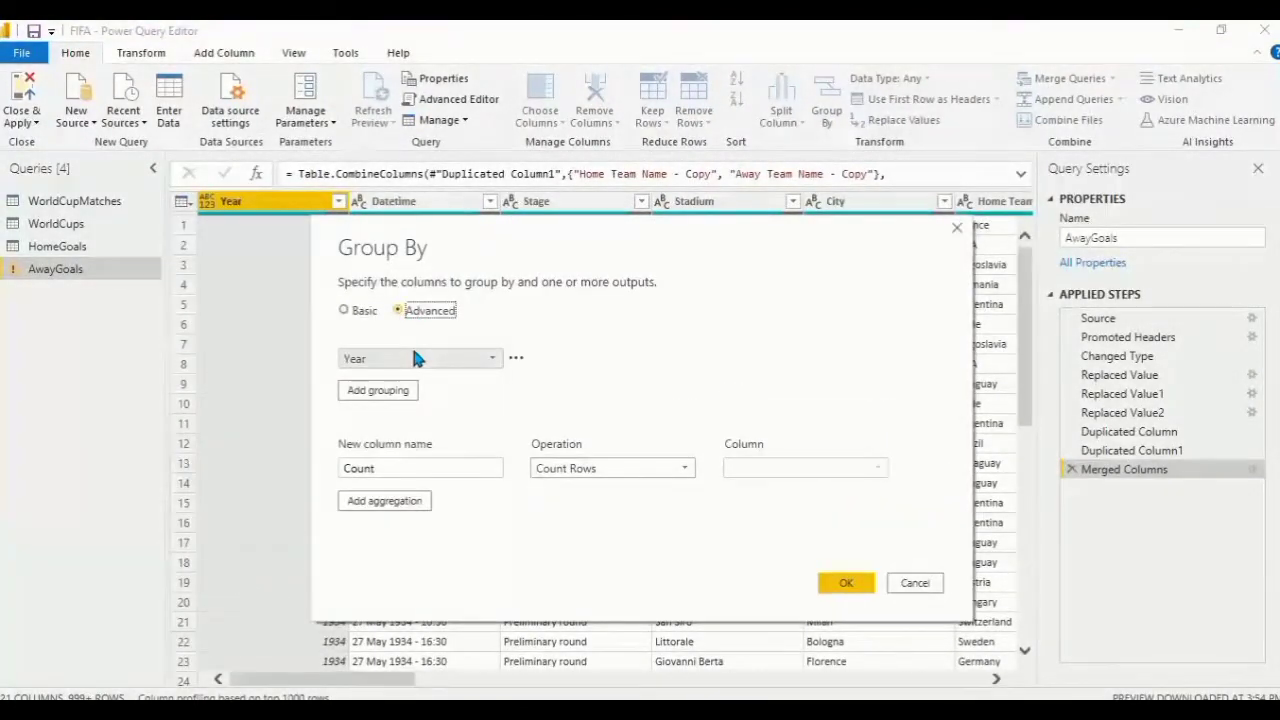
pyautogui.click(385, 391)
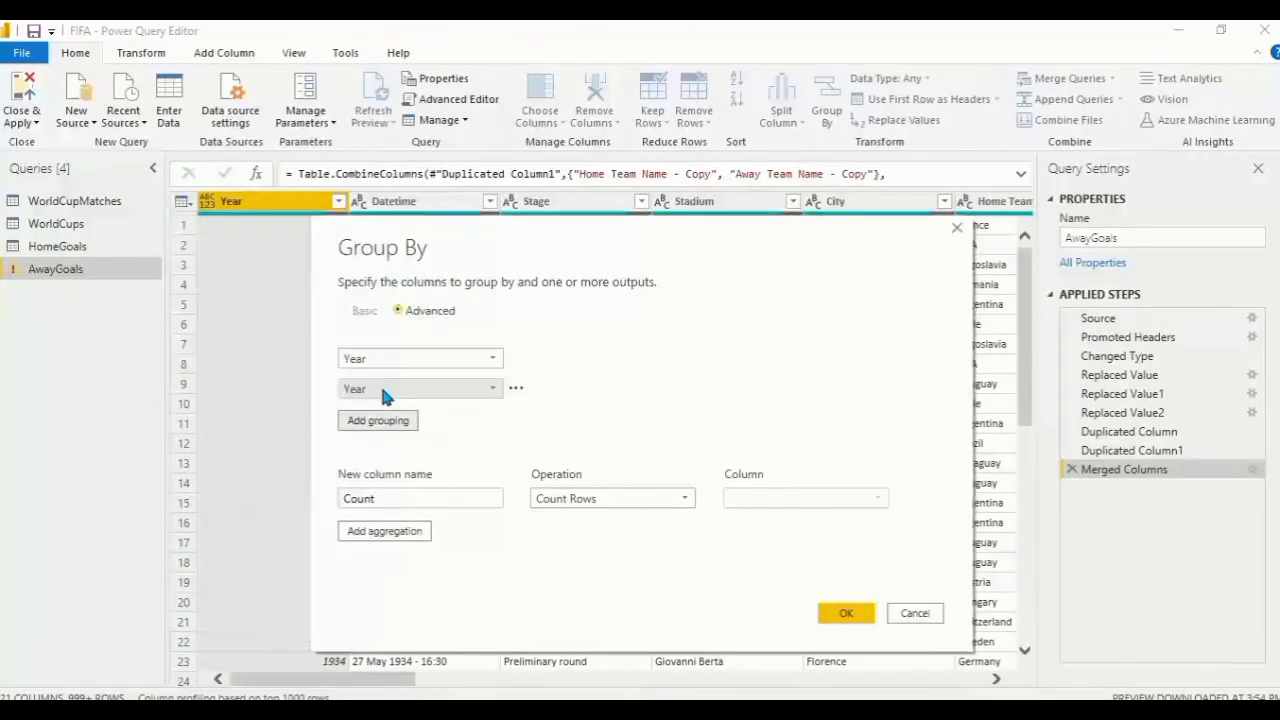
pyautogui.click(491, 390)
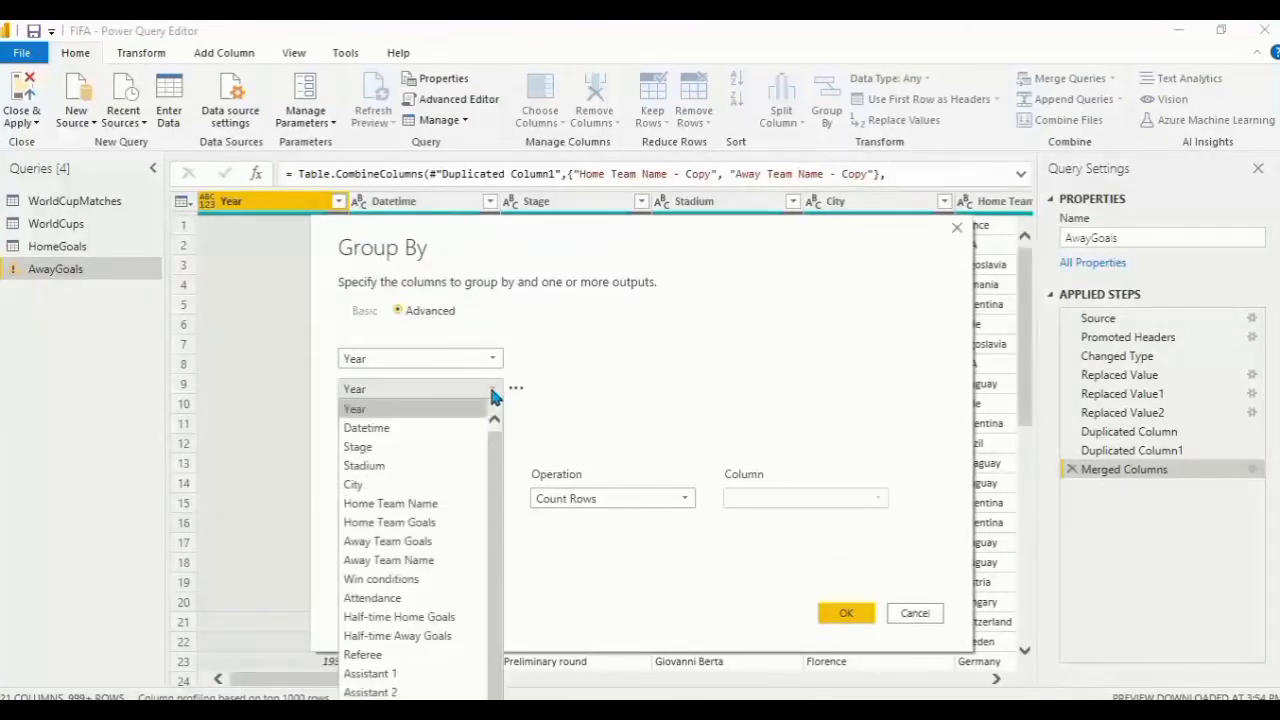
pyautogui.click(395, 558)
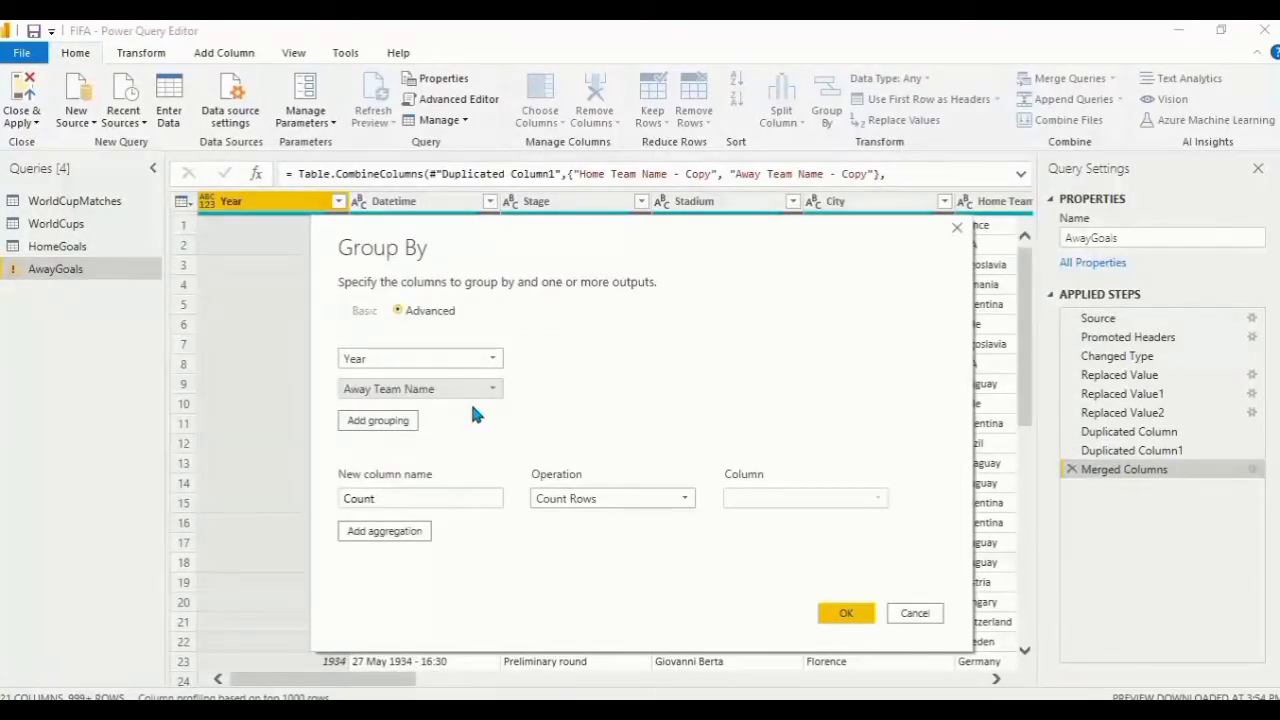
# - Add an AwayGoals output column summing Away Team Goals and apply the grouping
pyautogui.click(416, 499)
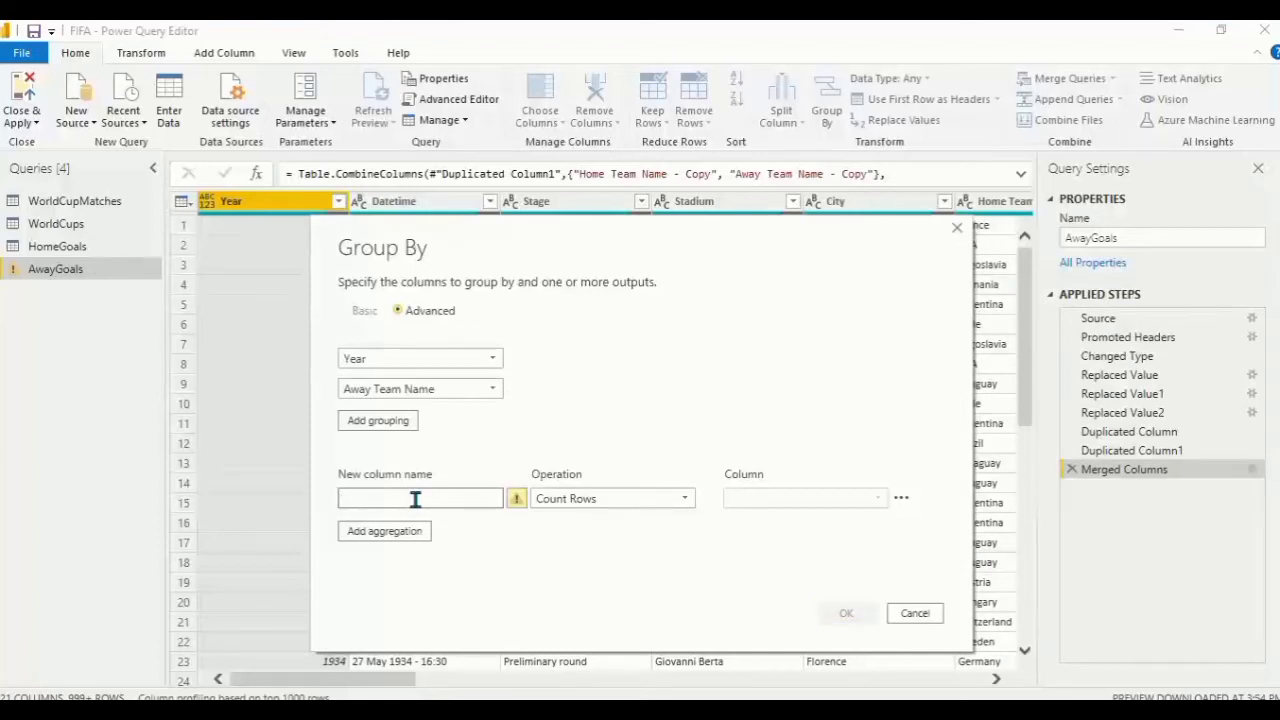
pyautogui.write('AwayGoals')
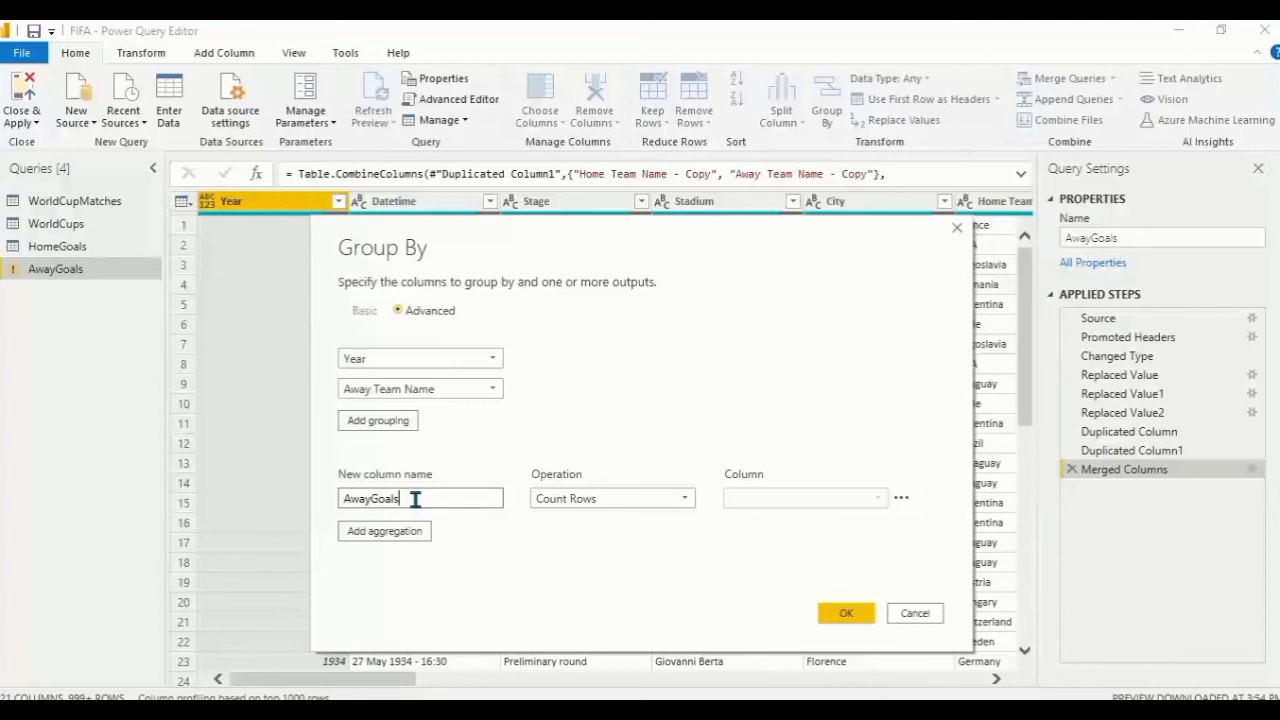
pyautogui.click(594, 508)
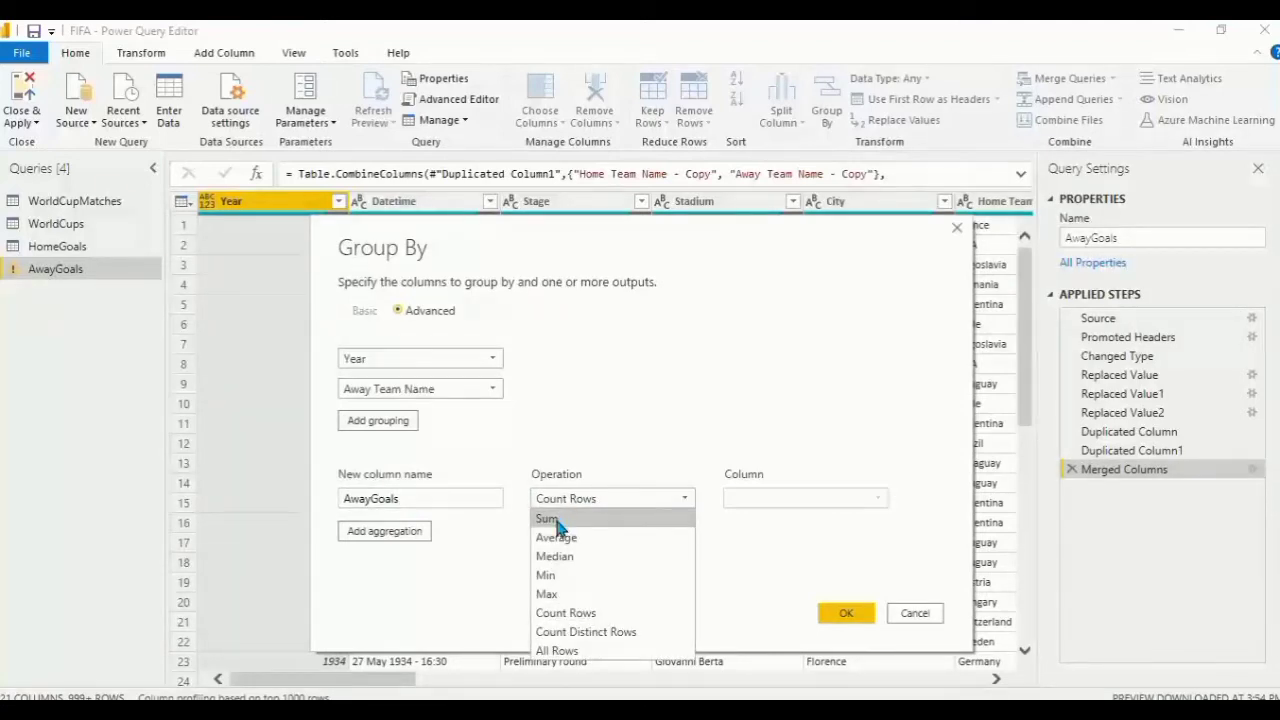
pyautogui.click(549, 519)
pyautogui.click(790, 498)
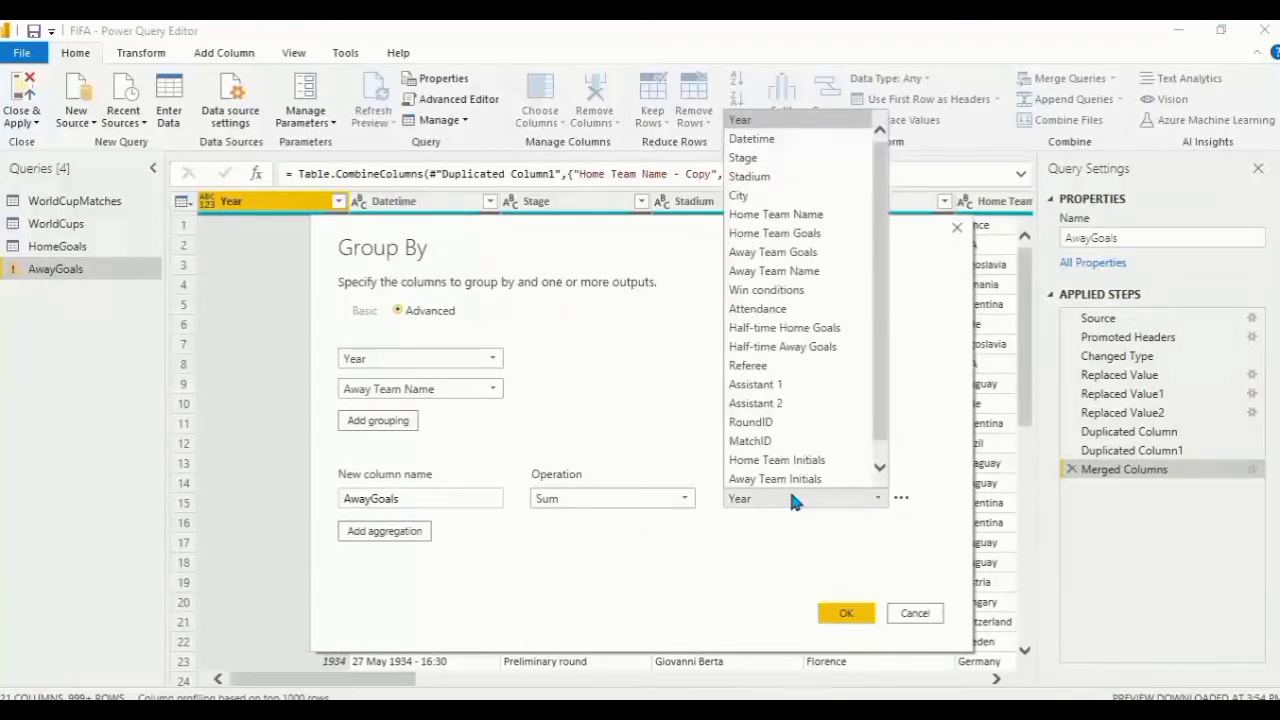
pyautogui.click(770, 256)
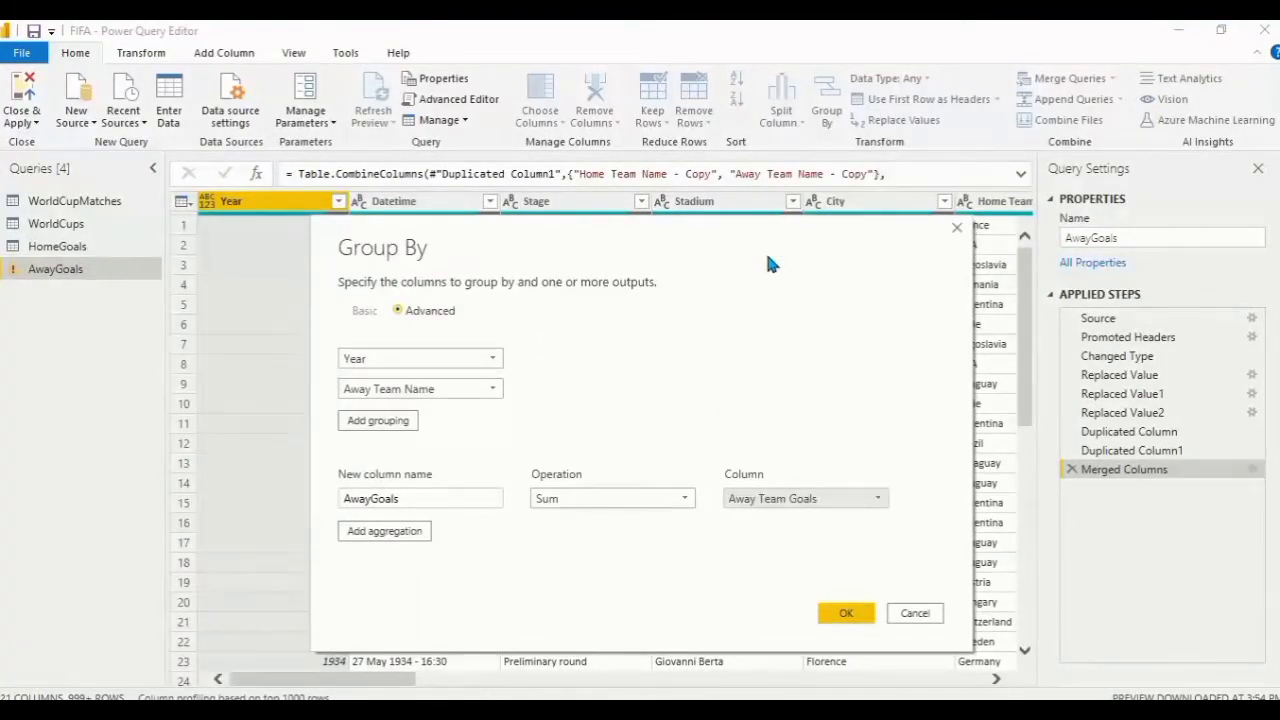
pyautogui.moveTo(501, 355)
pyautogui.click(840, 610)
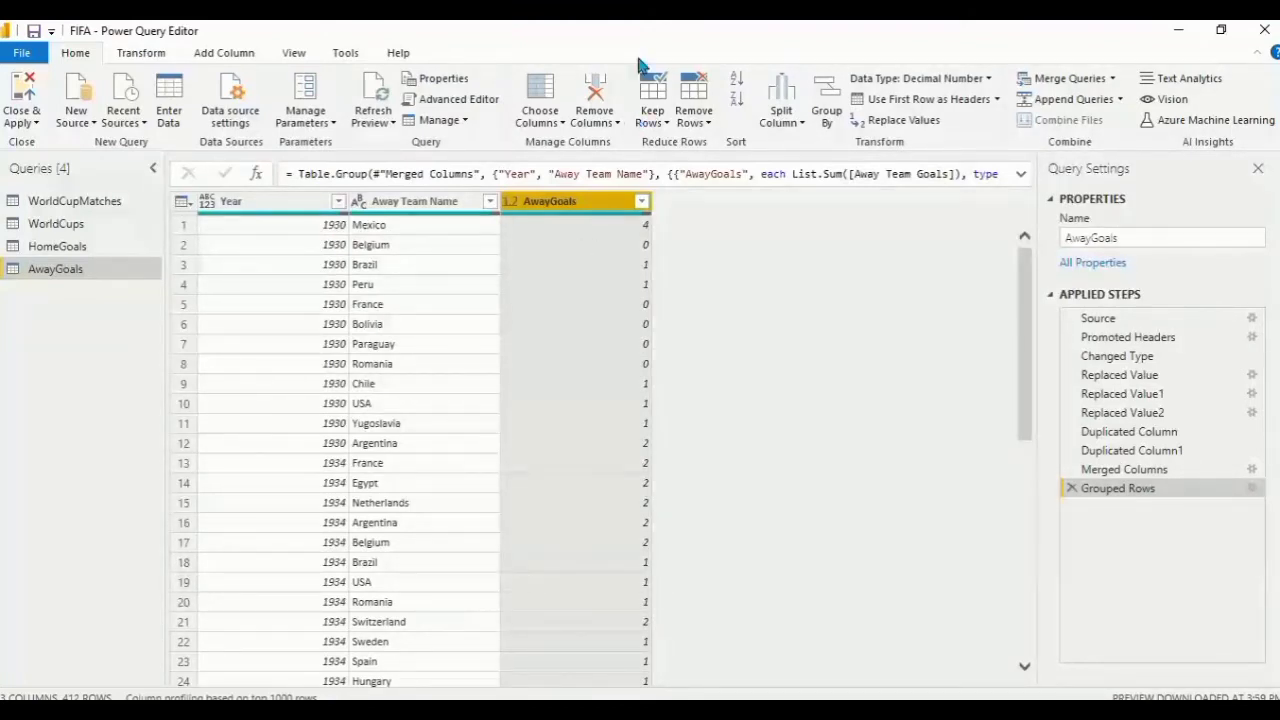
pyautogui.moveTo(640, 28)
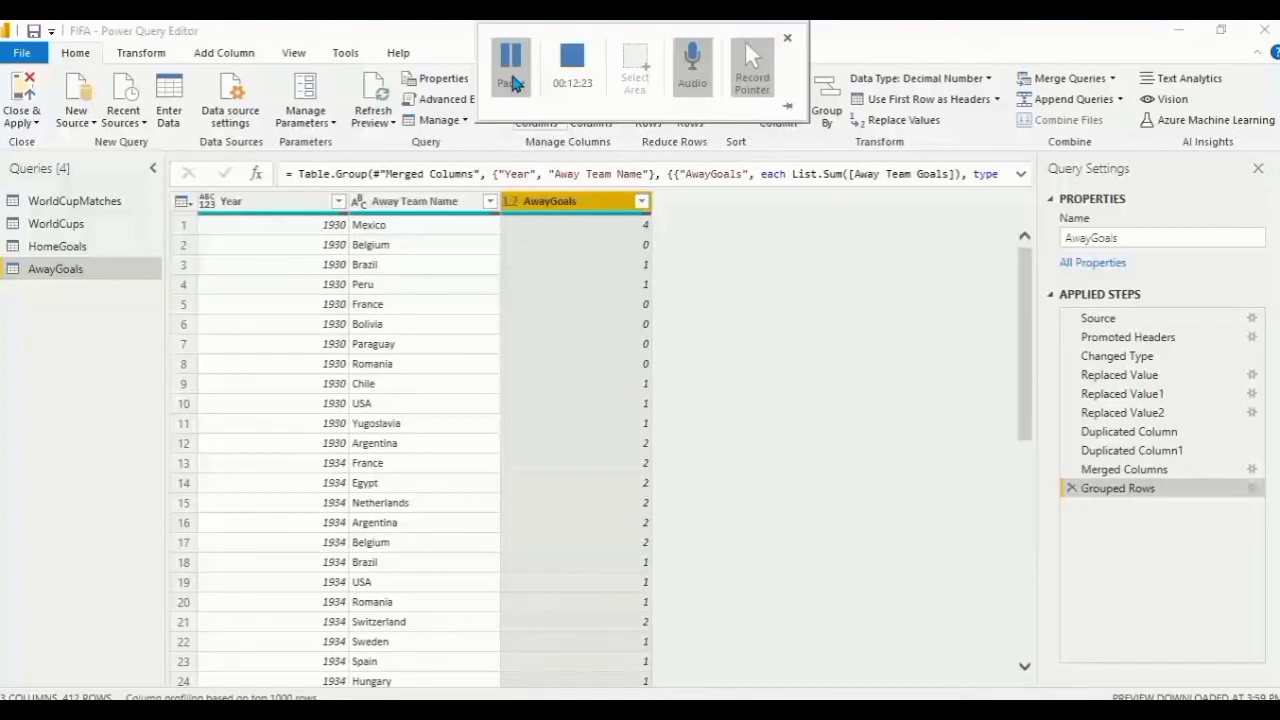
pyautogui.click(62, 246)
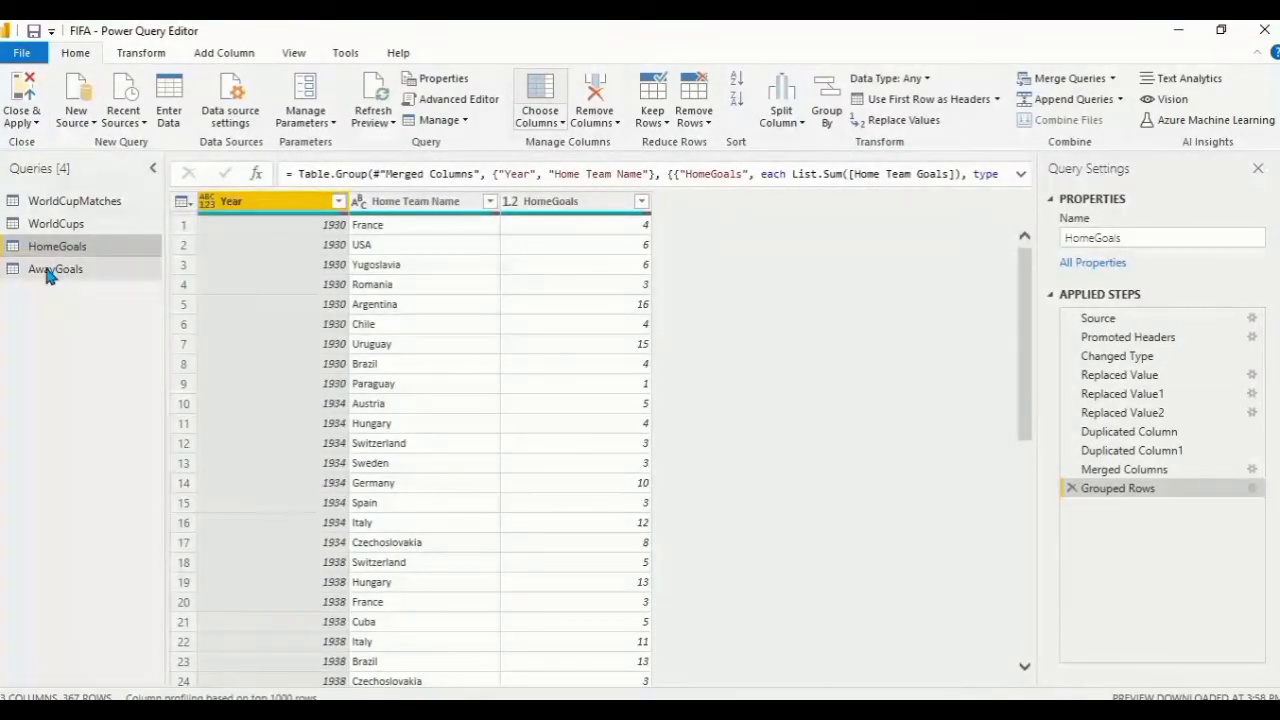
pyautogui.click(47, 275)
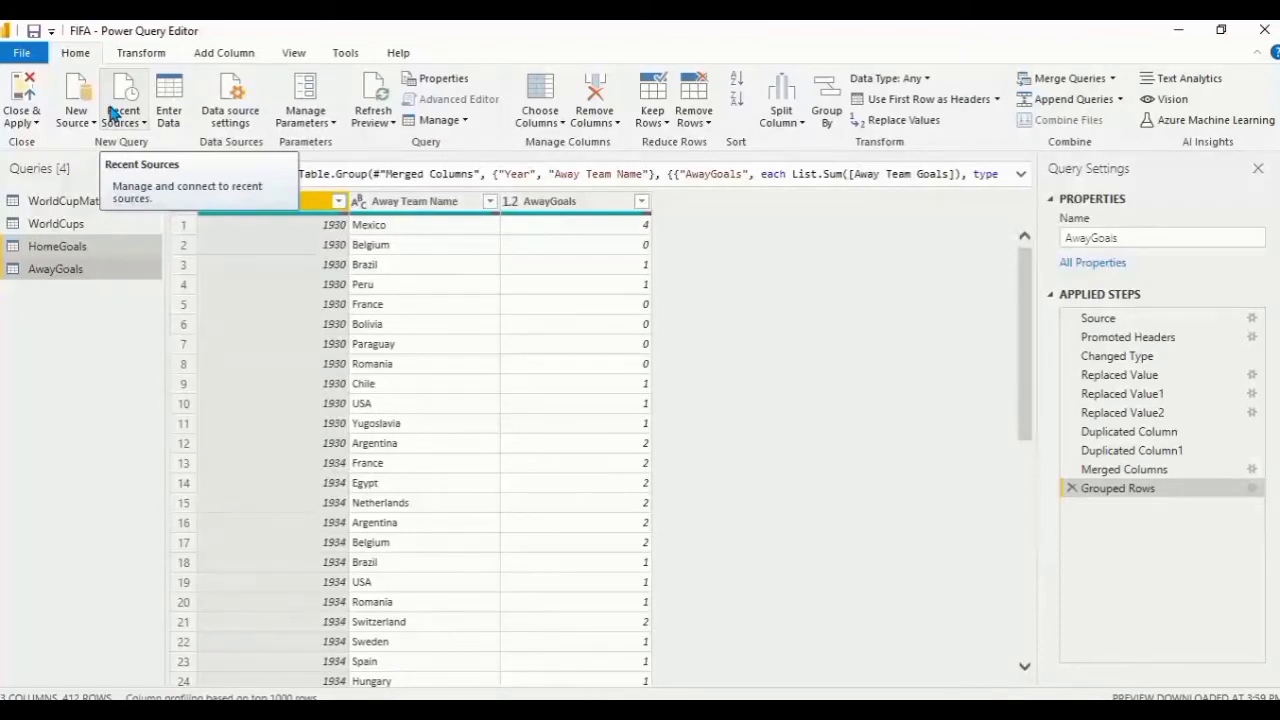
# - Start a Merge Queries as New operation from the AwayGoals query
pyautogui.click(1114, 79)
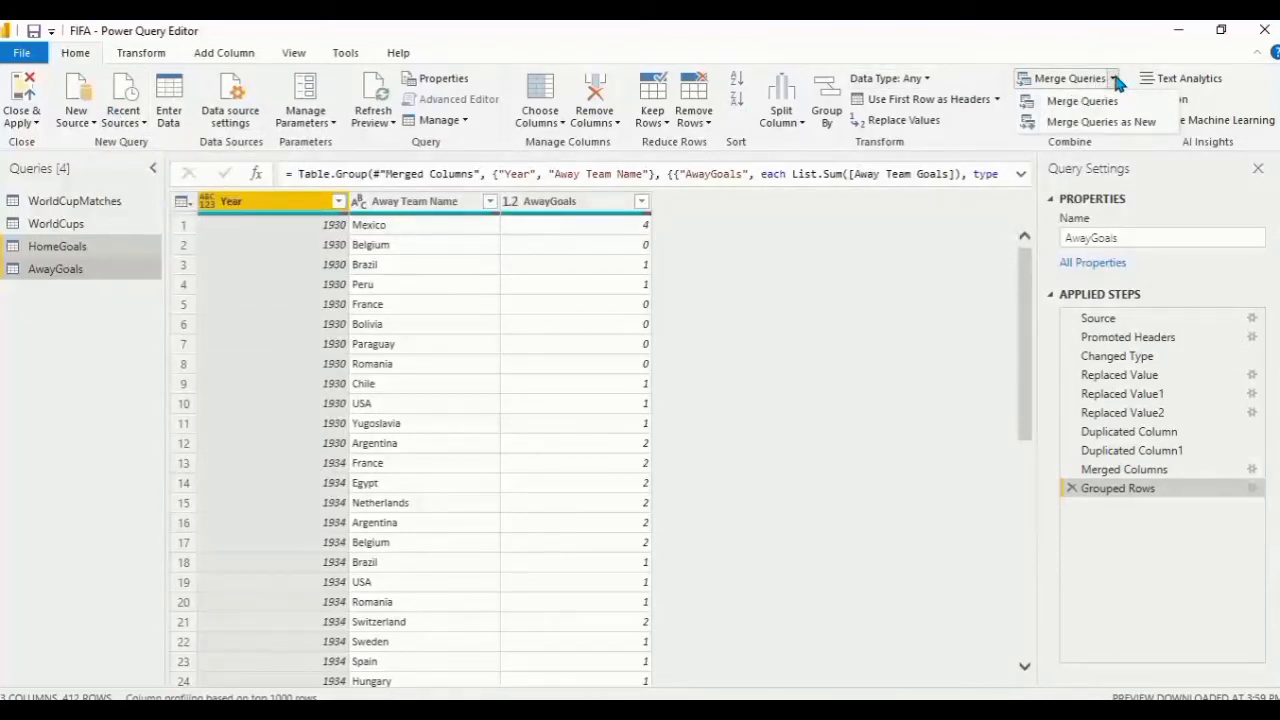
pyautogui.click(1097, 123)
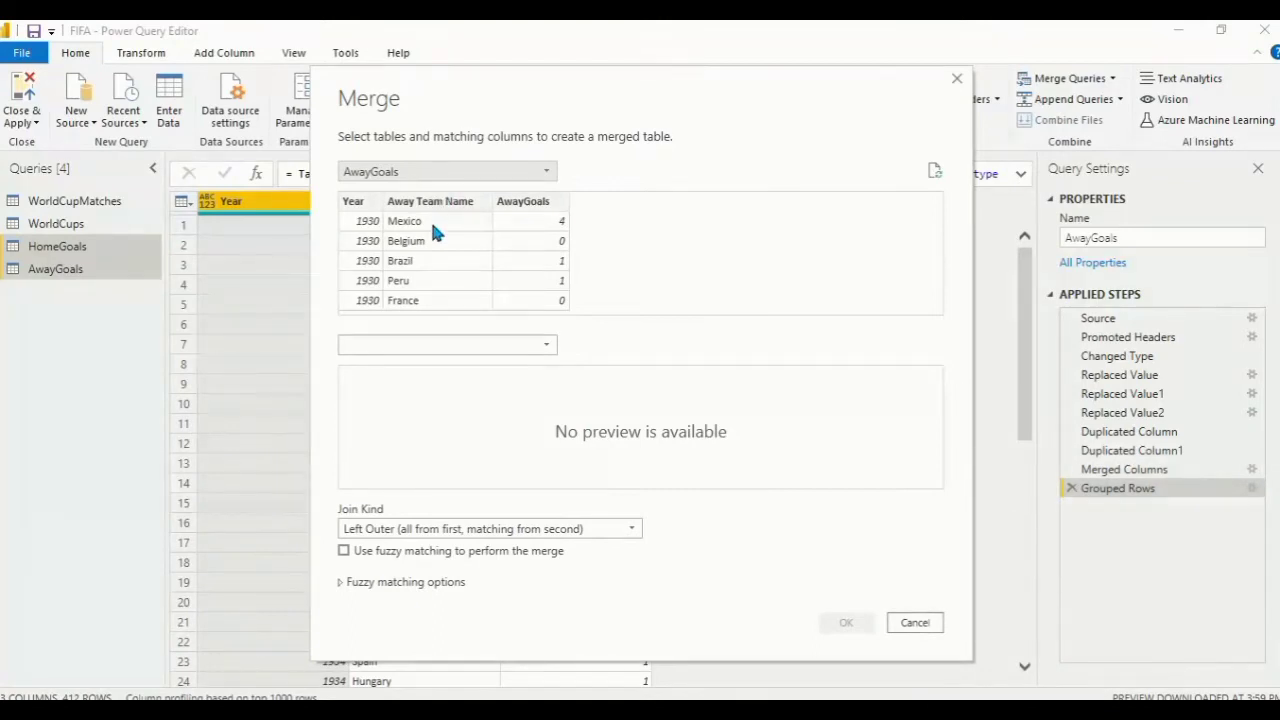
# - Left-outer join HomeGoals to AwayGoals on Year, creating the Merge1 query
pyautogui.click(374, 172)
pyautogui.click(371, 209)
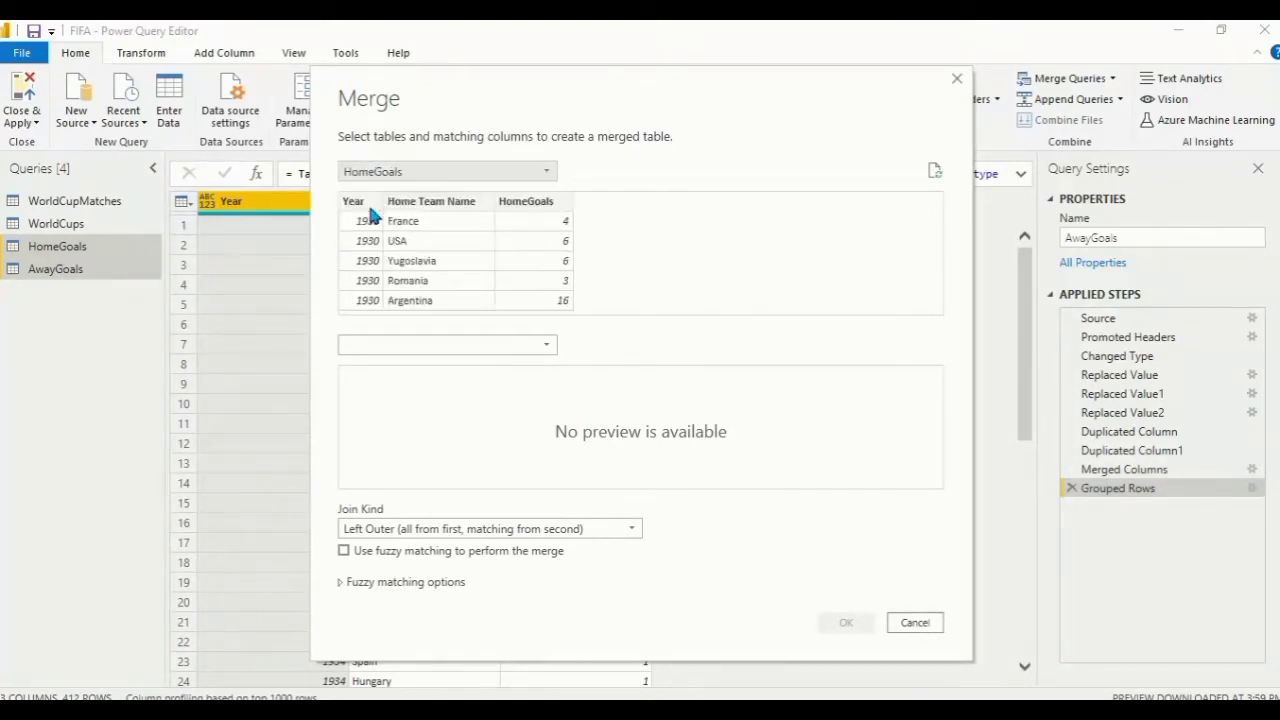
pyautogui.click(397, 352)
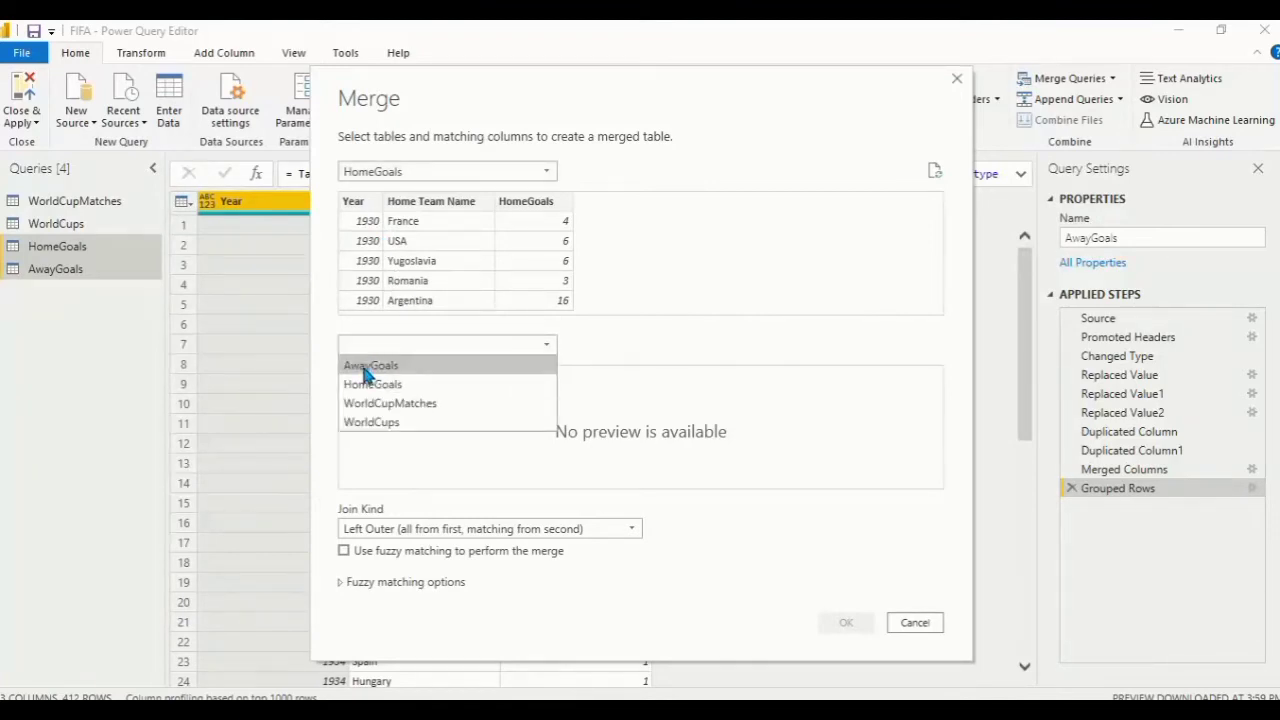
pyautogui.click(367, 366)
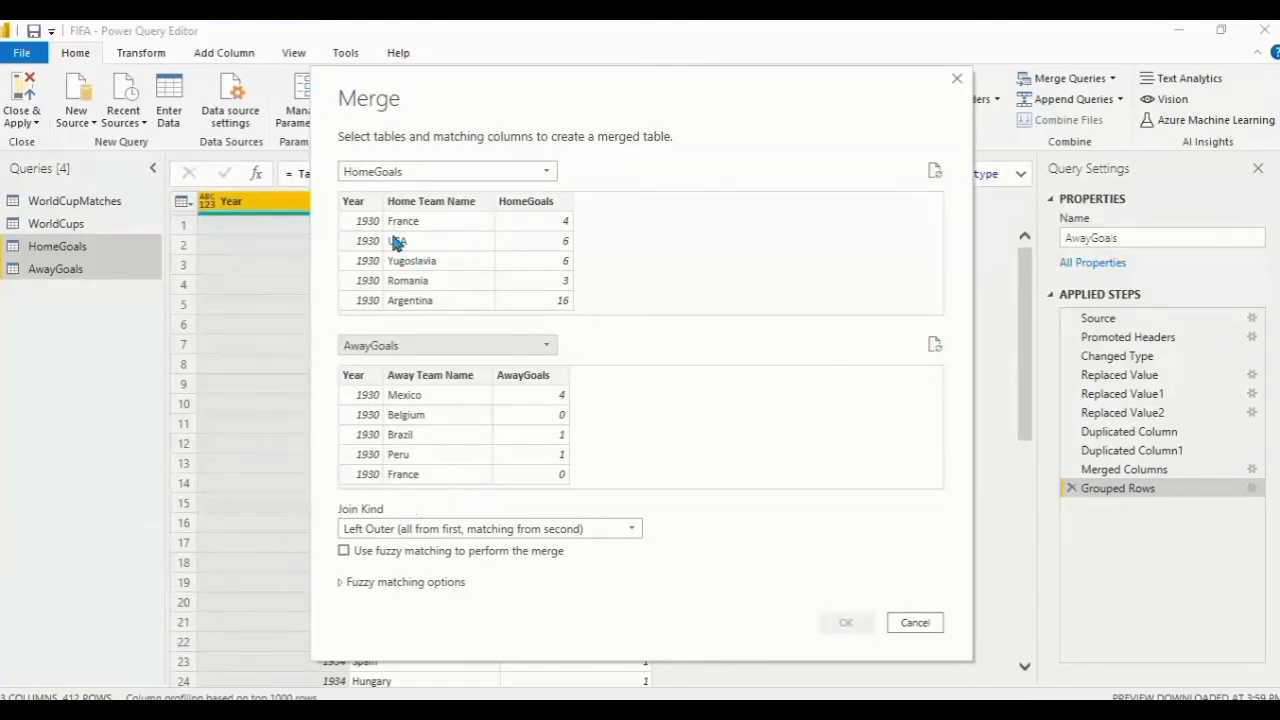
pyautogui.click(352, 203)
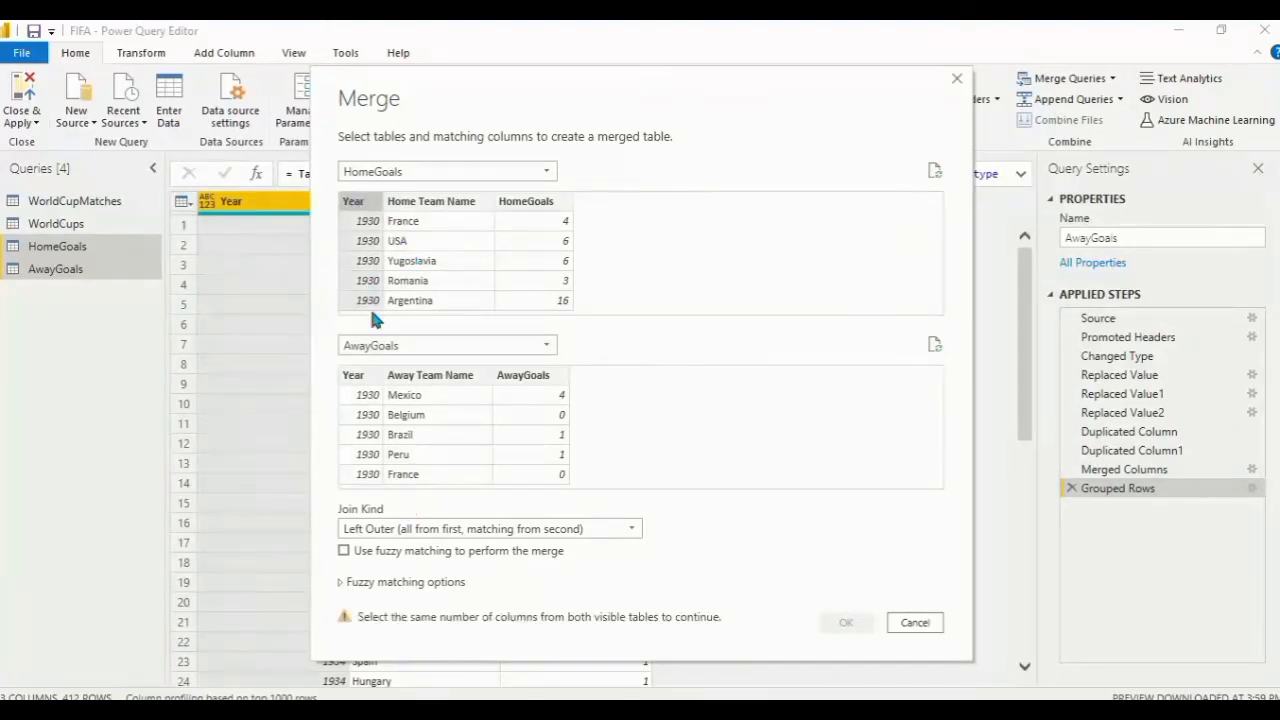
pyautogui.click(352, 377)
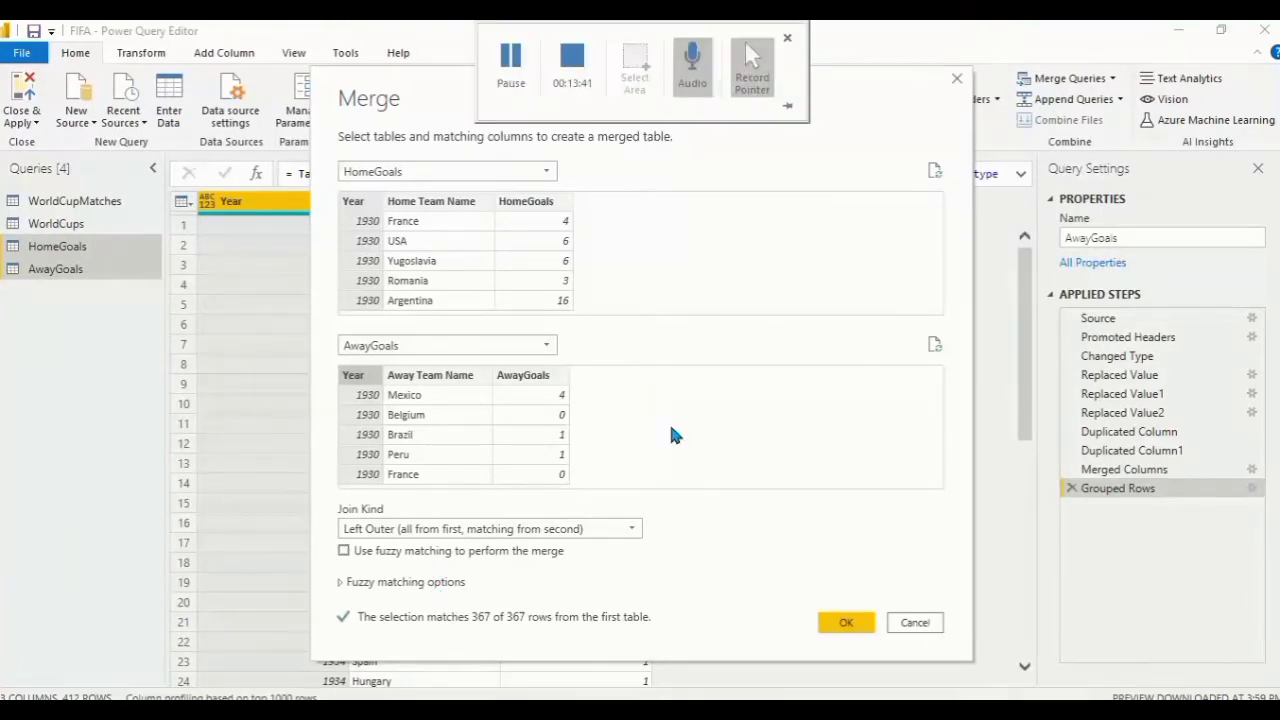
pyautogui.click(838, 622)
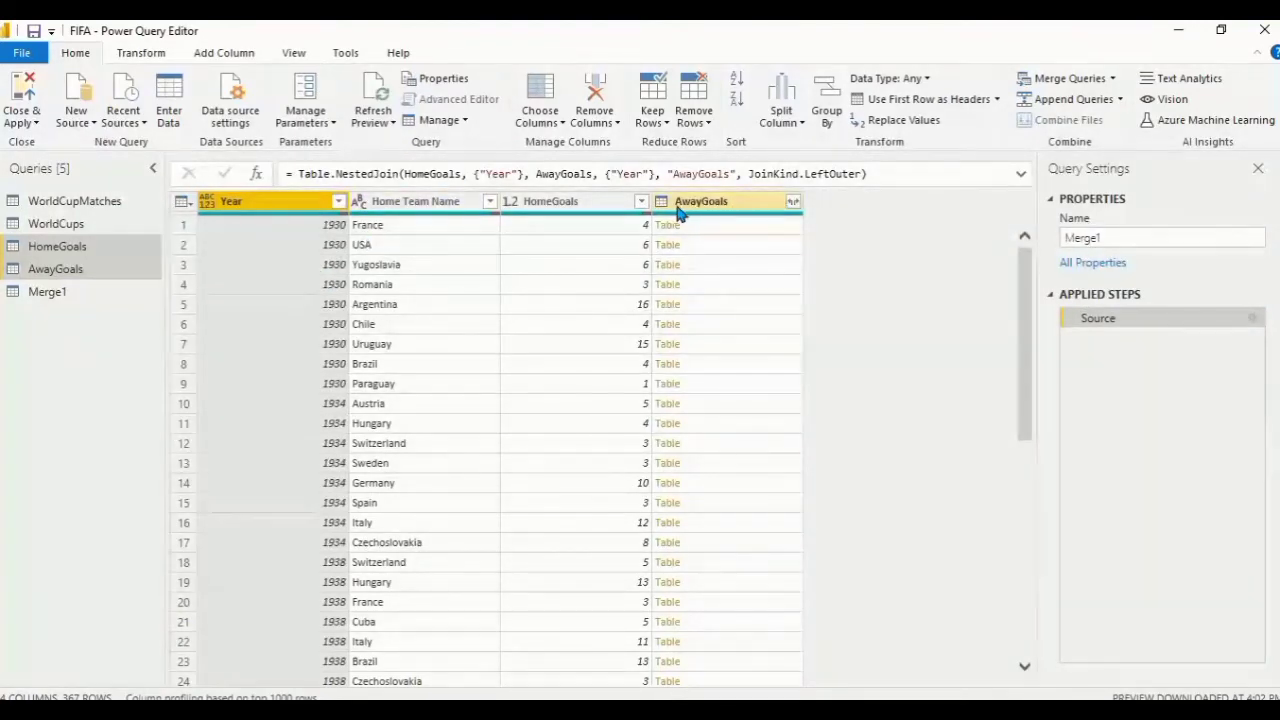
# - Expand Merge1's AwayGoals column to Away Team Name and AwayGoals only, with no prefixes
pyautogui.click(791, 204)
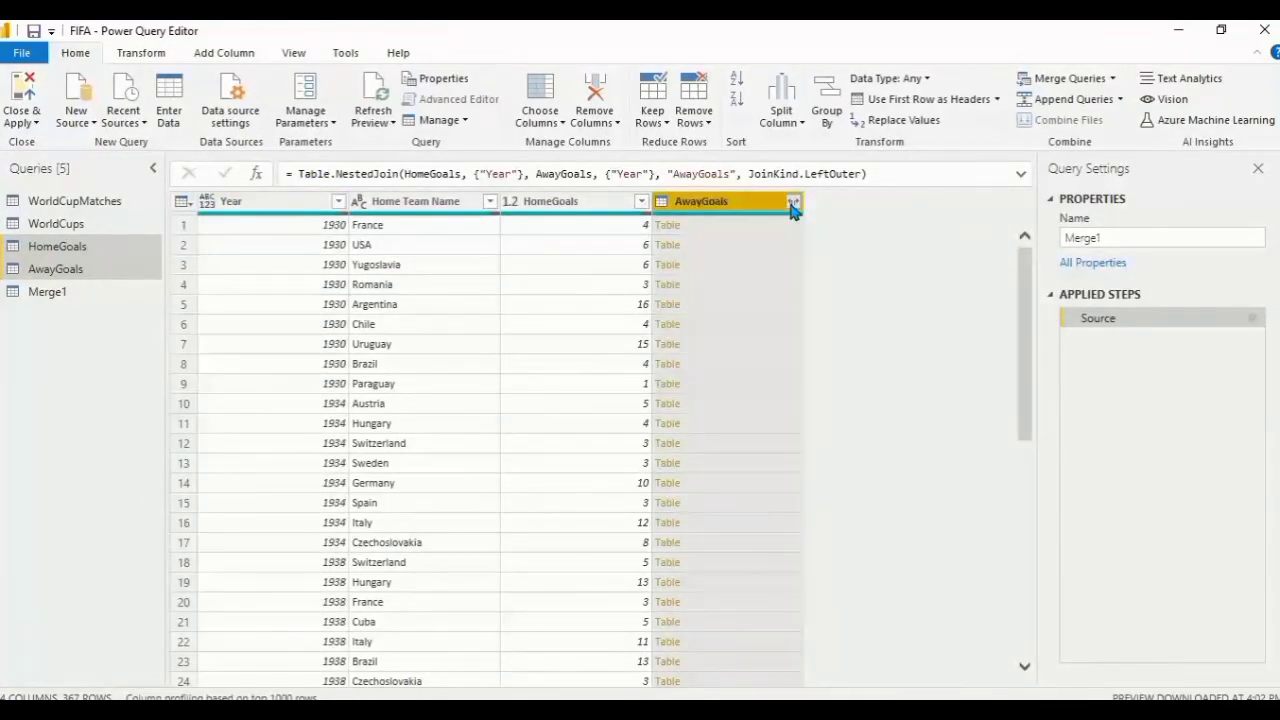
pyautogui.click(791, 202)
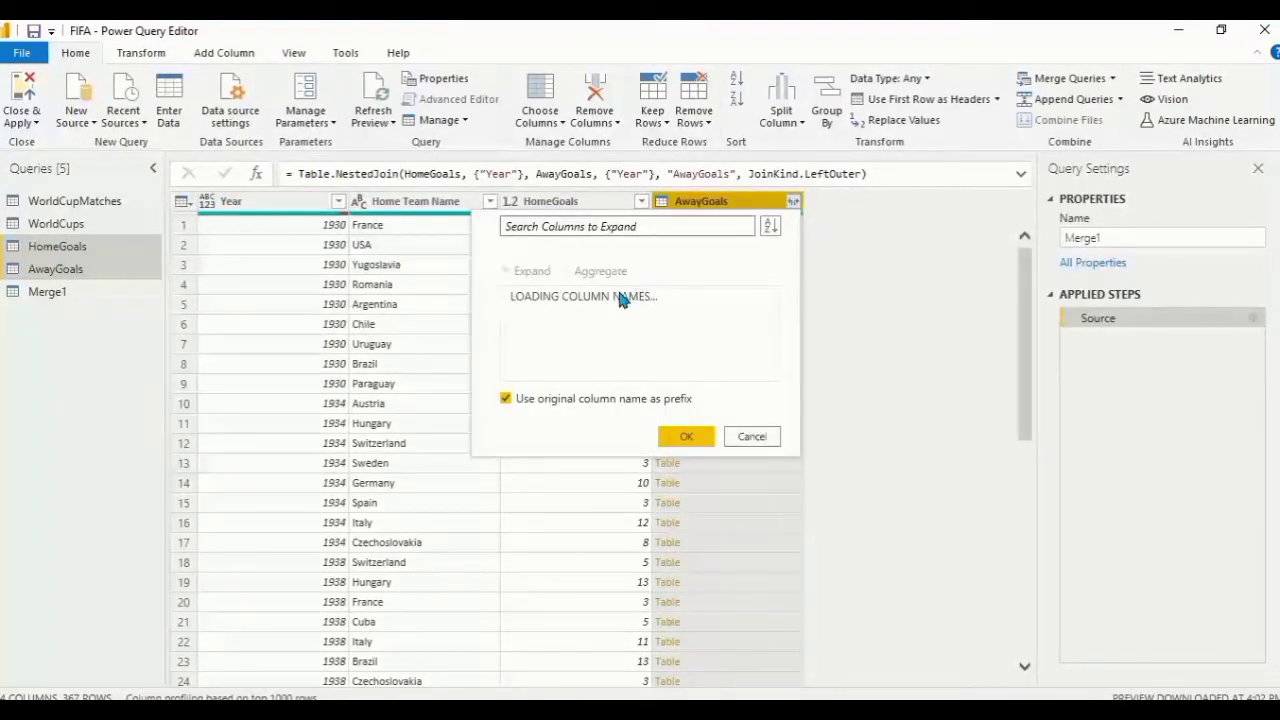
pyautogui.click(516, 316)
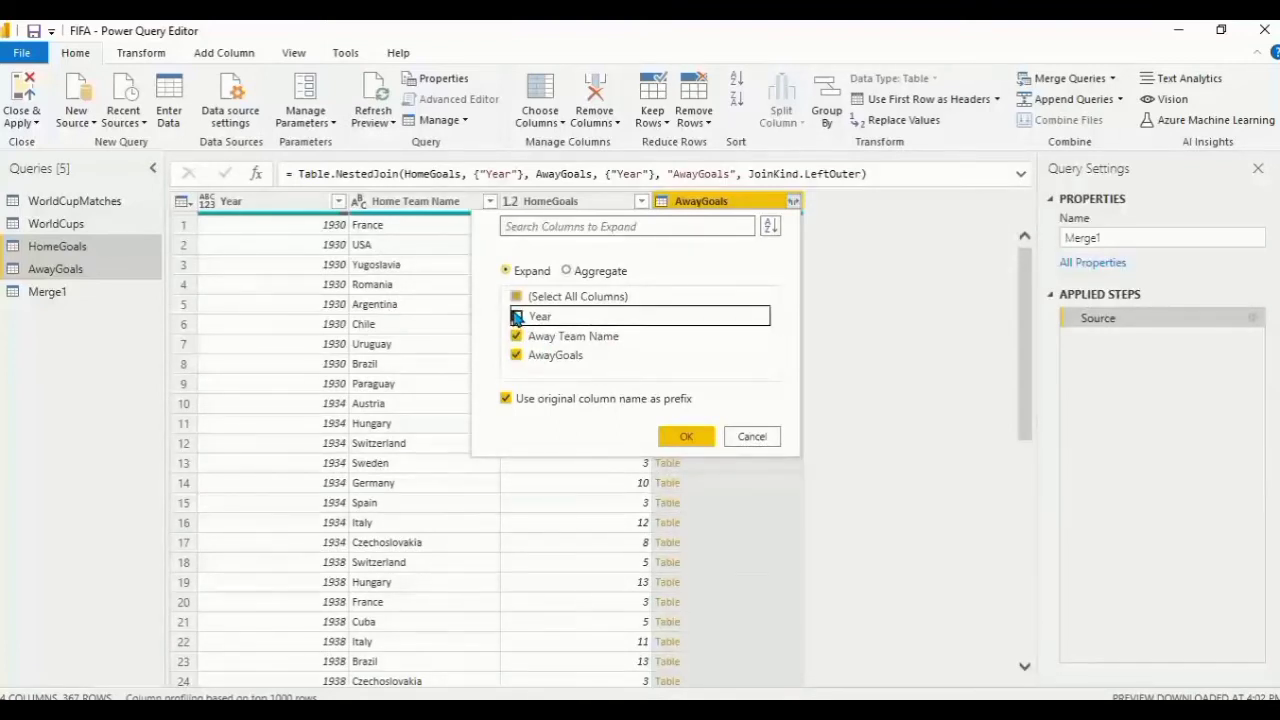
pyautogui.moveTo(520, 30)
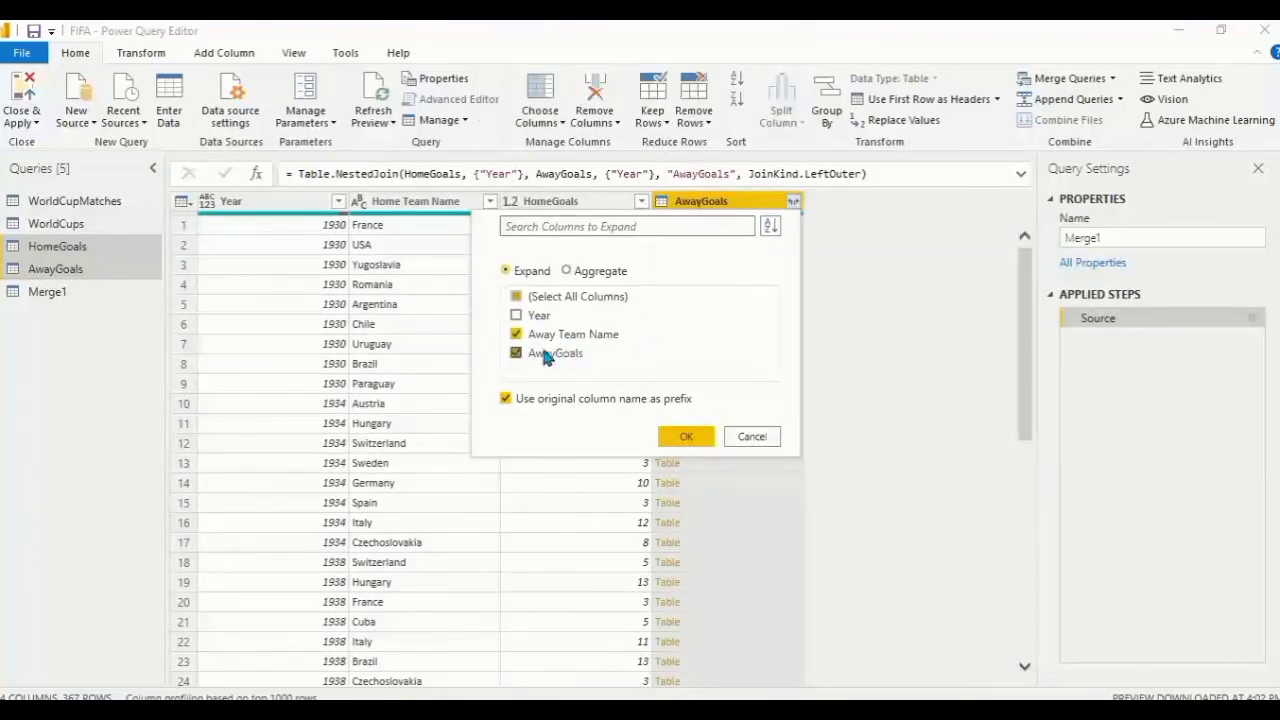
pyautogui.click(506, 400)
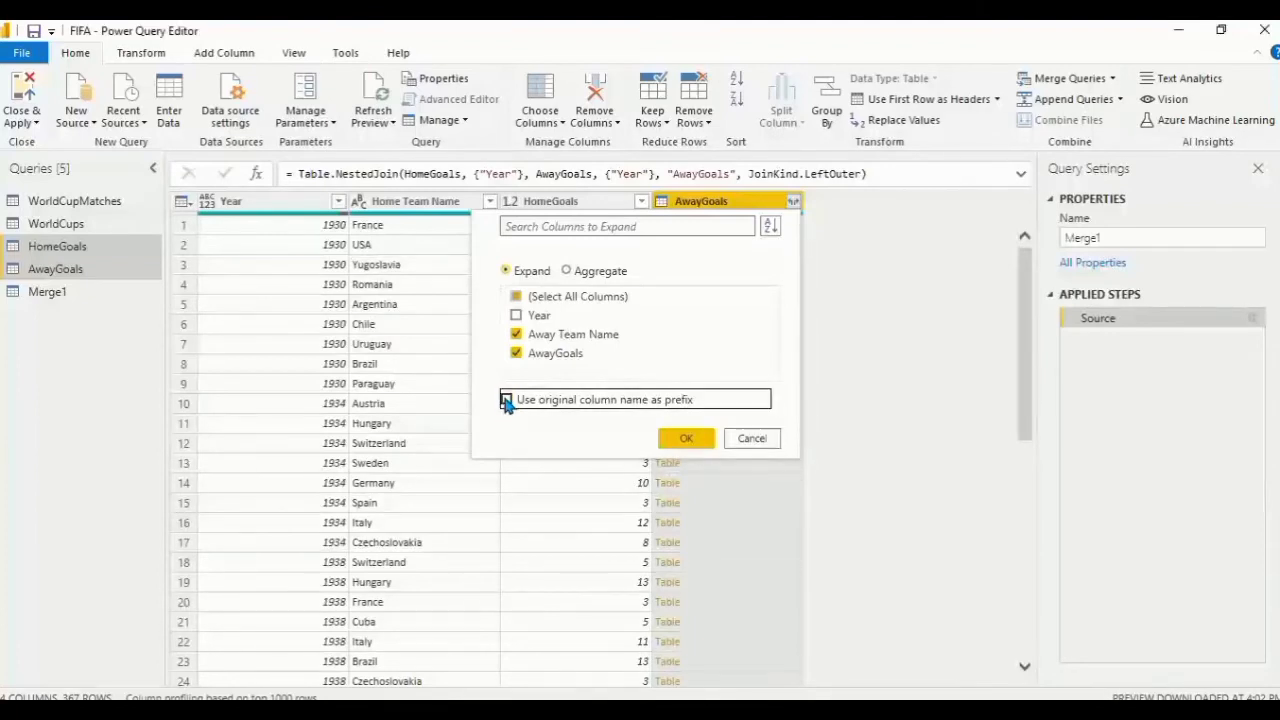
pyautogui.click(688, 432)
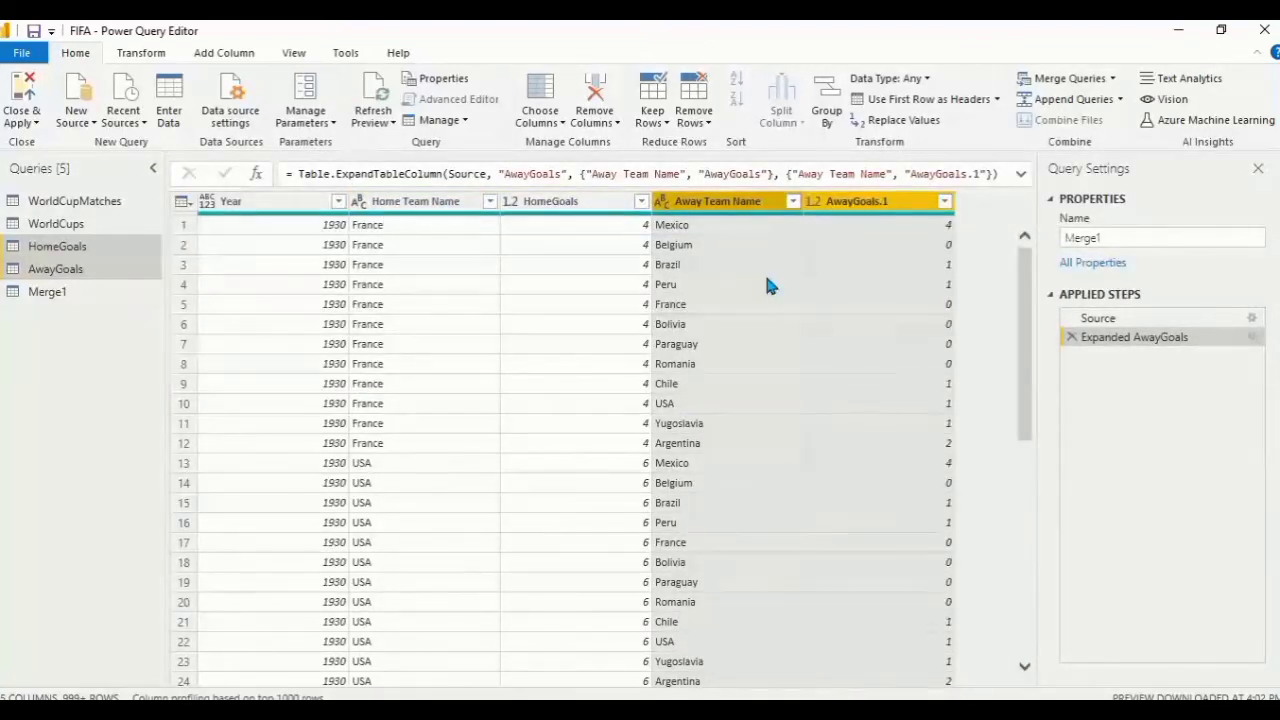
# - Add a Sum column that adds HomeGoals and AwayGoals.1 in Merge1
pyautogui.moveTo(500, 72)
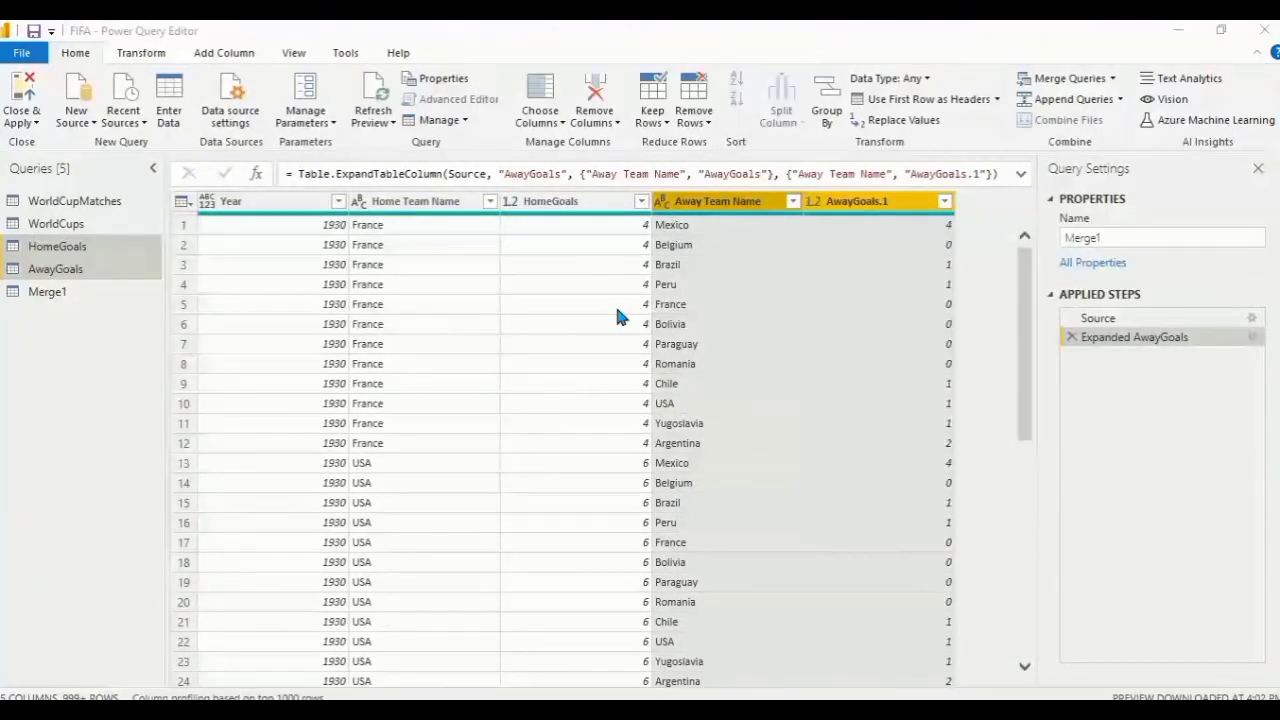
pyautogui.click(537, 202)
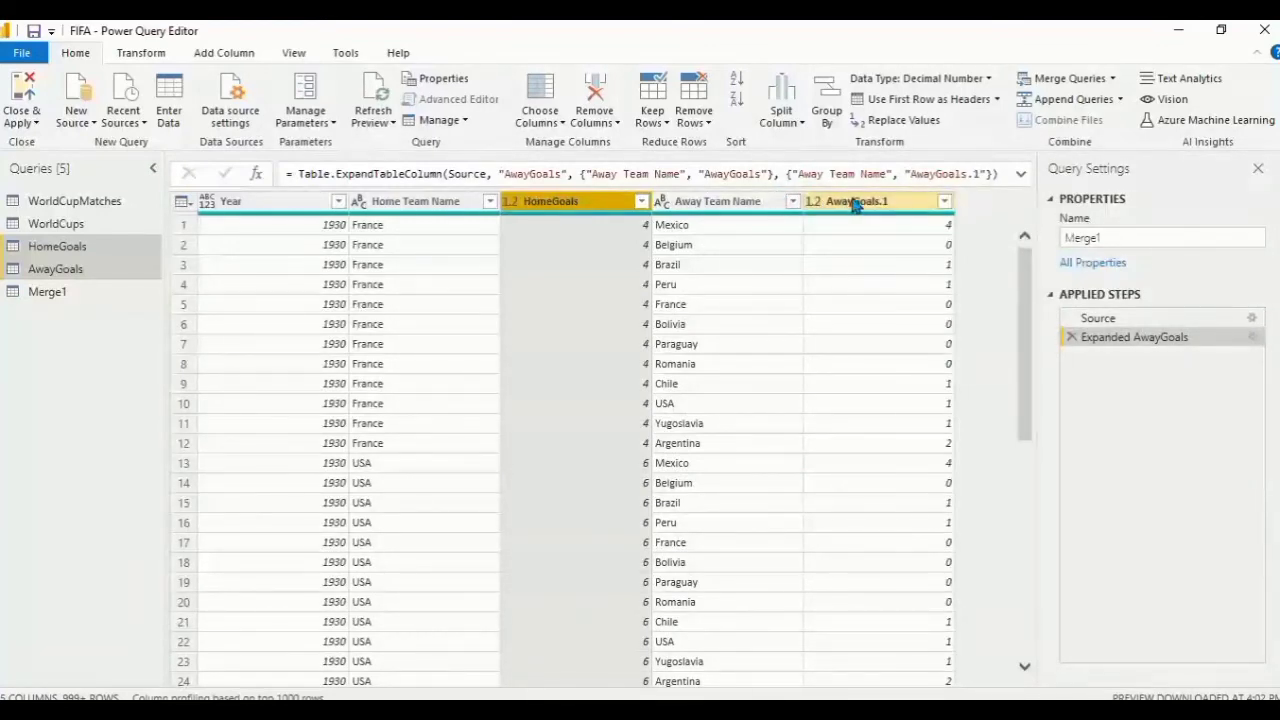
pyautogui.keyDown('ctrl'); pyautogui.click(855, 203); pyautogui.keyUp('ctrl')
pyautogui.click(573, 205)
pyautogui.keyDown('ctrl'); pyautogui.click(884, 203); pyautogui.keyUp('ctrl')
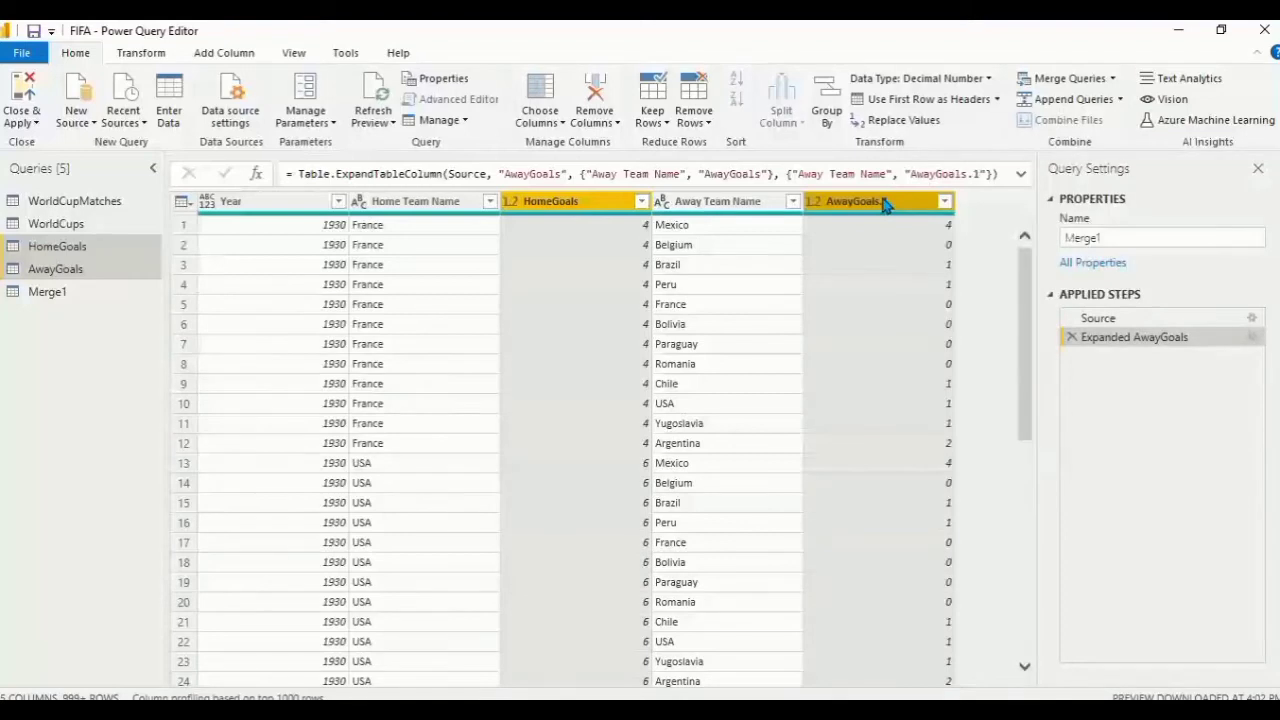
pyautogui.rightClick(884, 203)
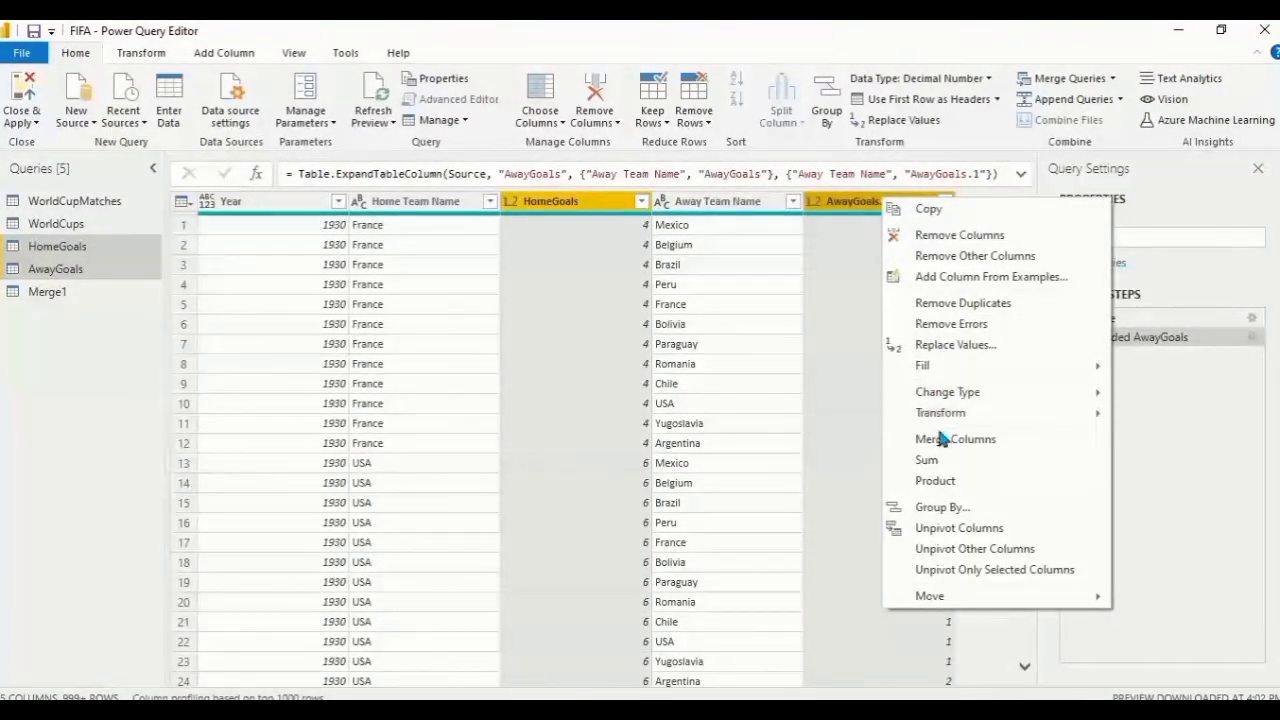
pyautogui.click(927, 461)
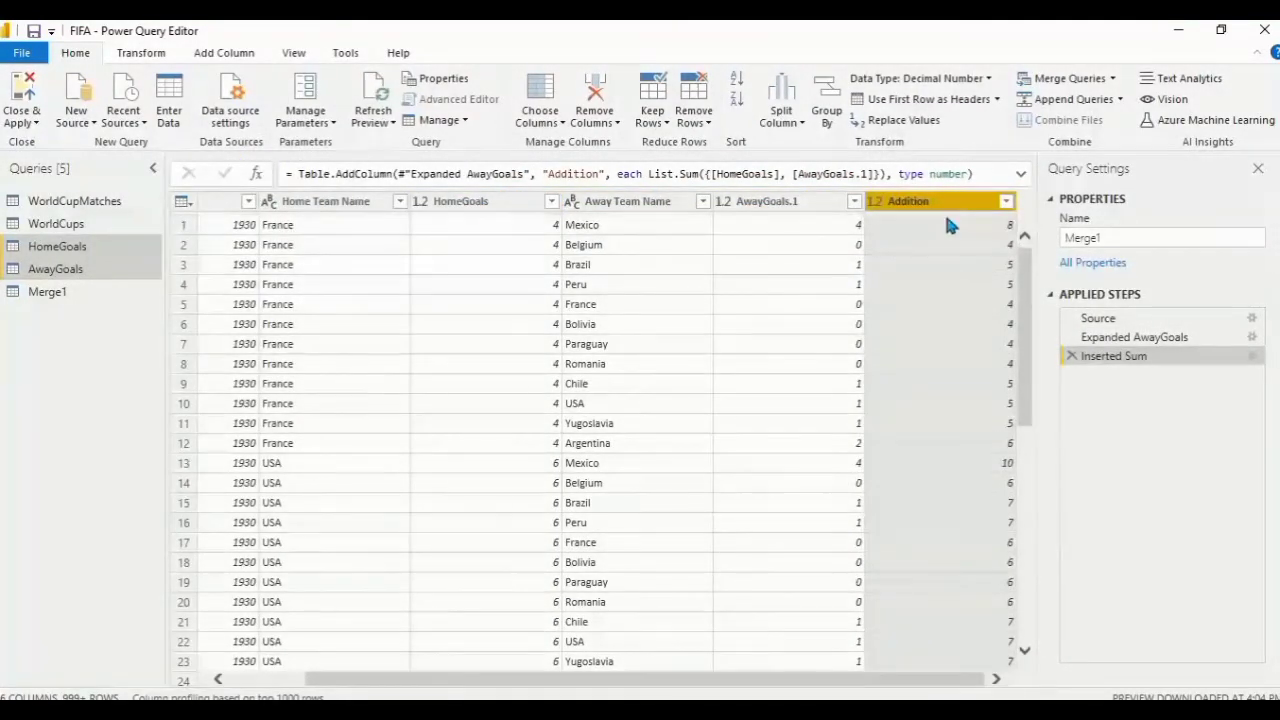
# - Rename the new Addition column to Goals
pyautogui.doubleClick(937, 203)
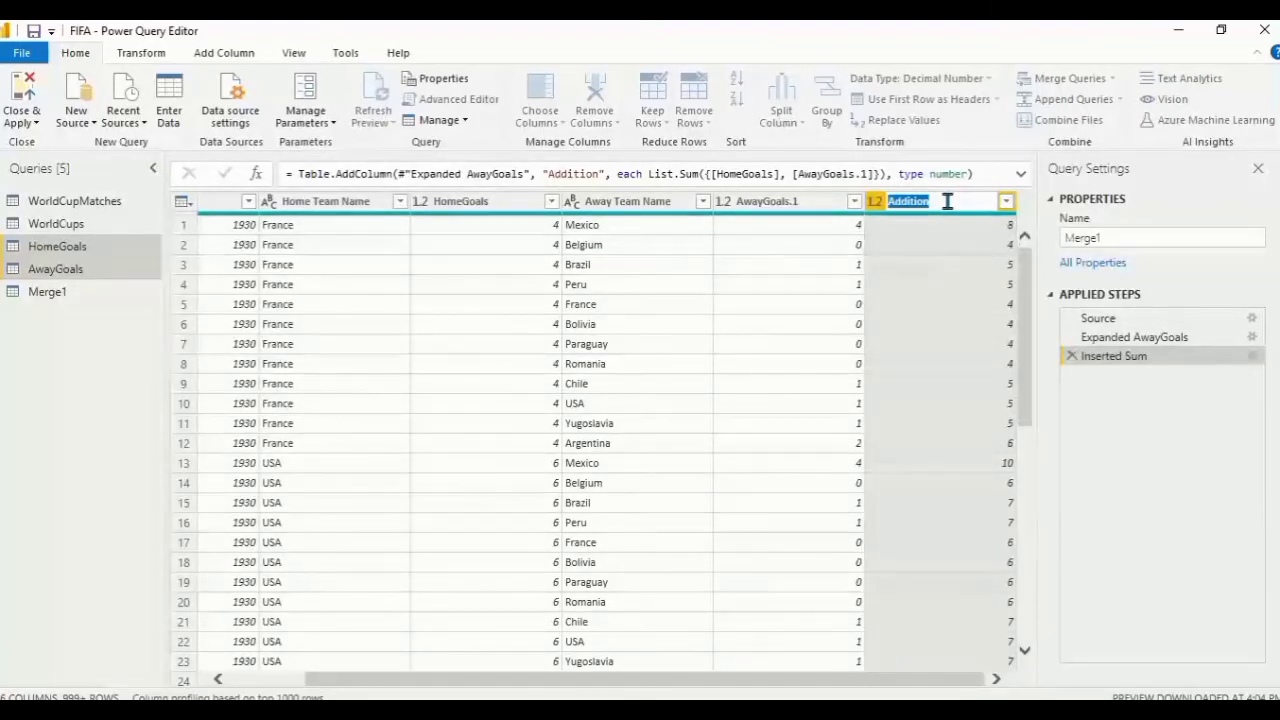
pyautogui.write('Goals')
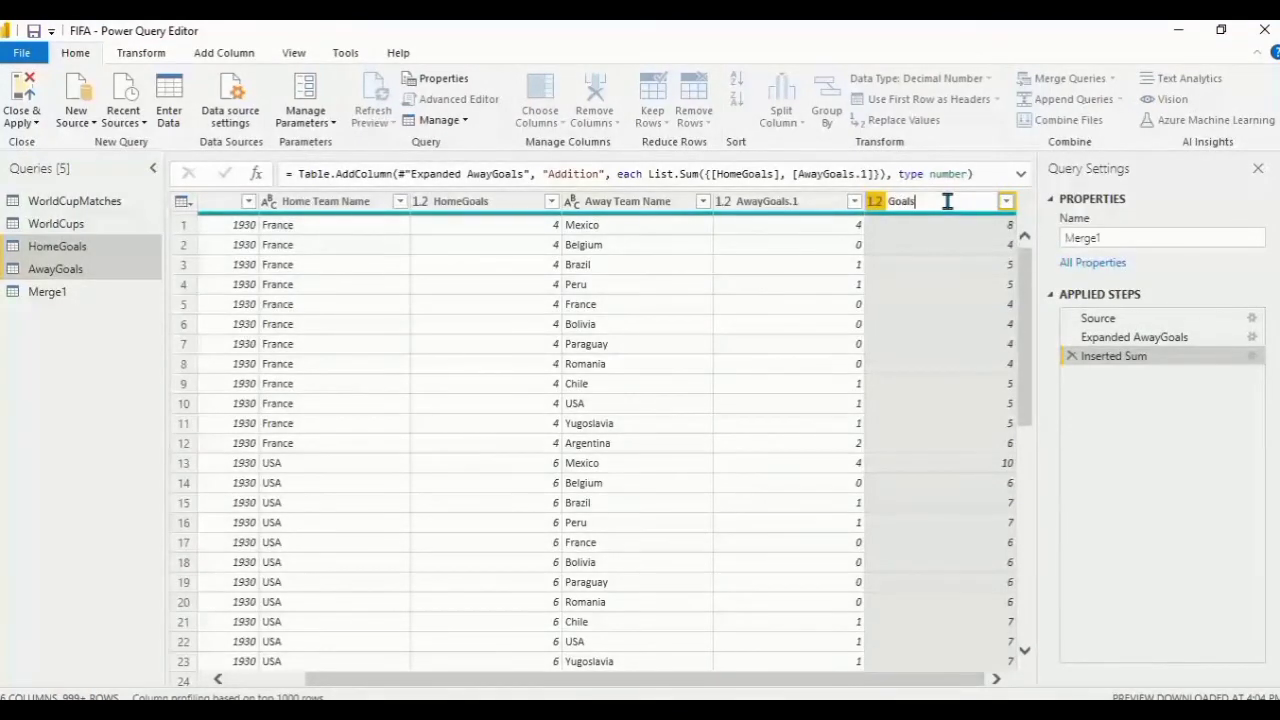
pyautogui.press('Return')
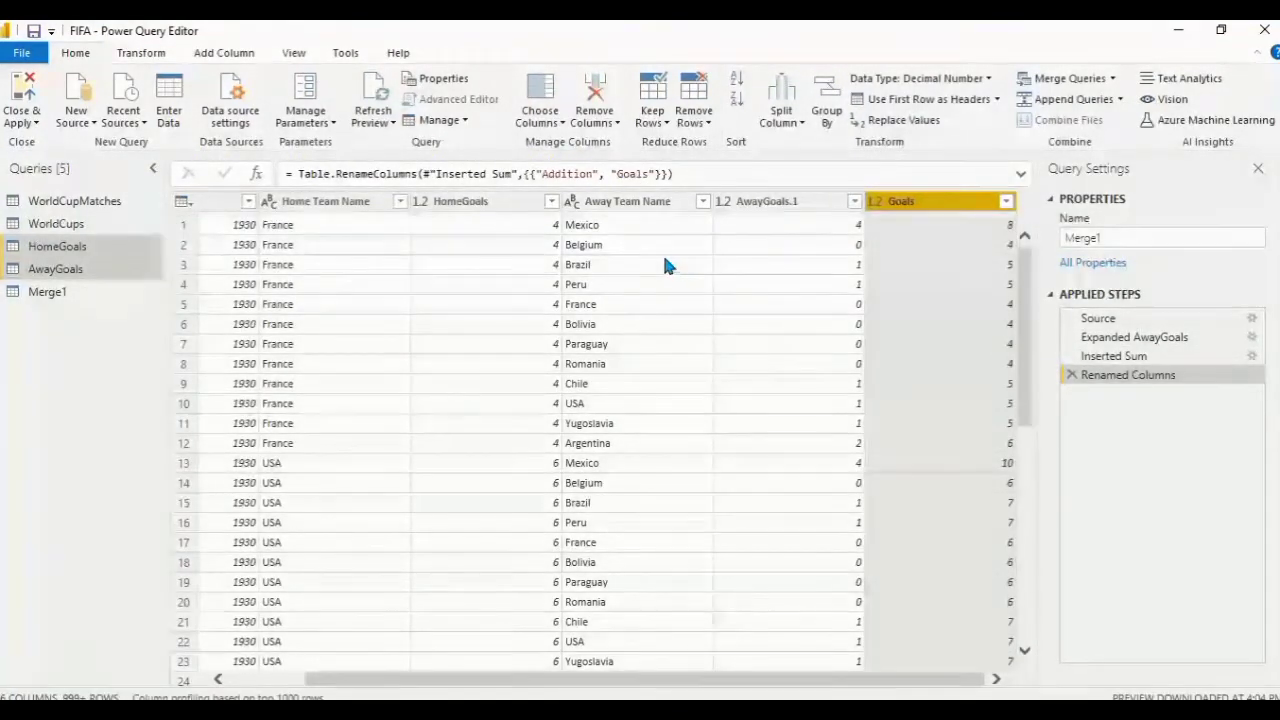
pyautogui.moveTo(510, 62)
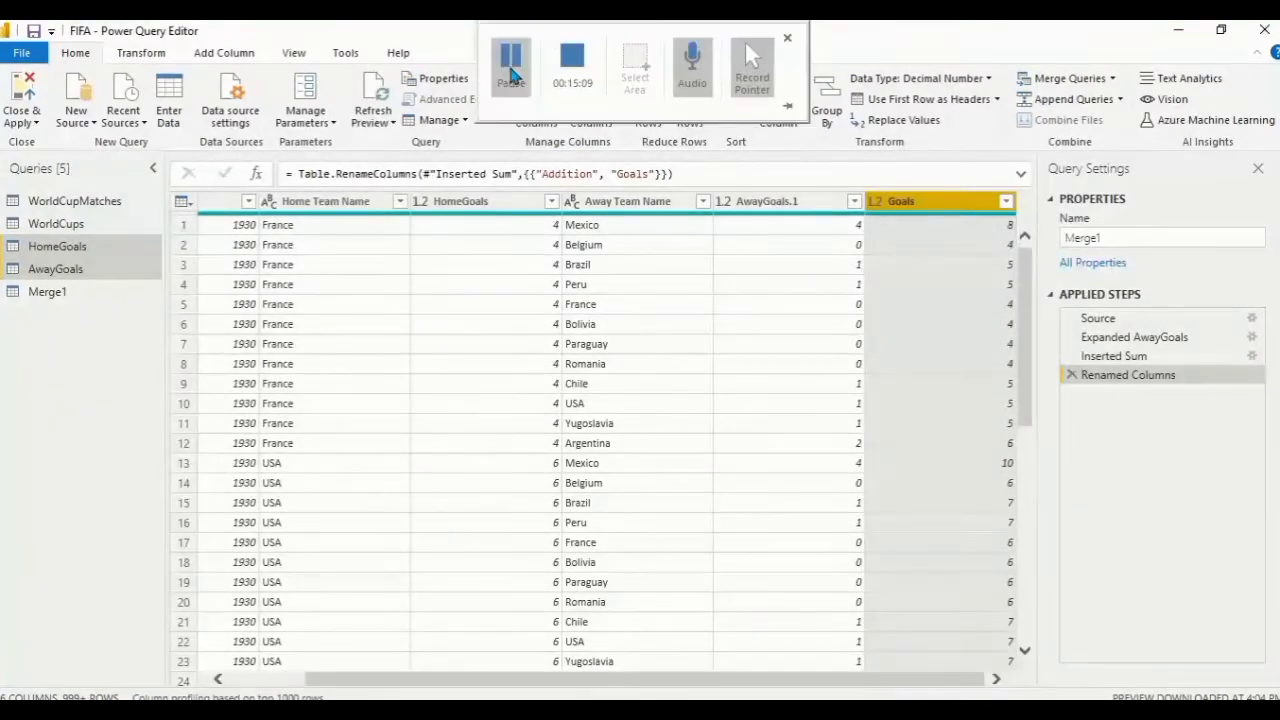
# - Remove the HomeGoals and AwayGoals.1 columns from the query
pyautogui.click(480, 203)
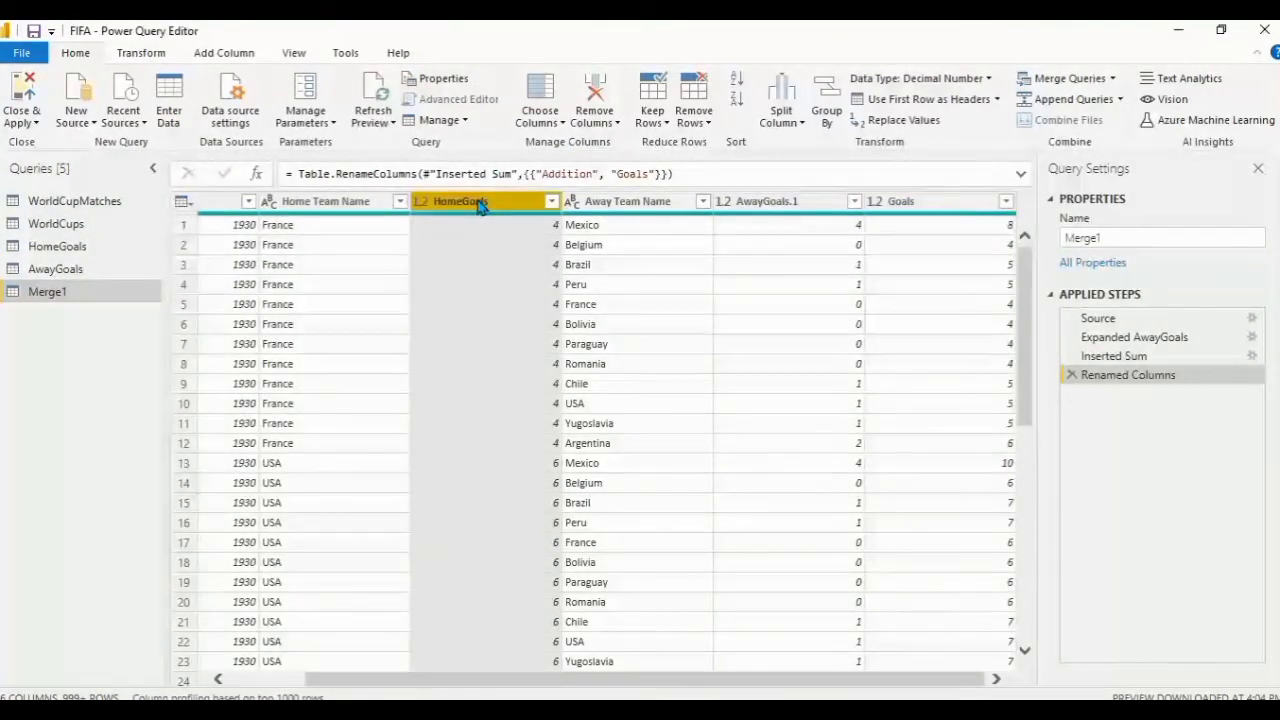
pyautogui.keyDown('ctrl'); pyautogui.click(758, 203); pyautogui.keyUp('ctrl')
pyautogui.press('Delete')
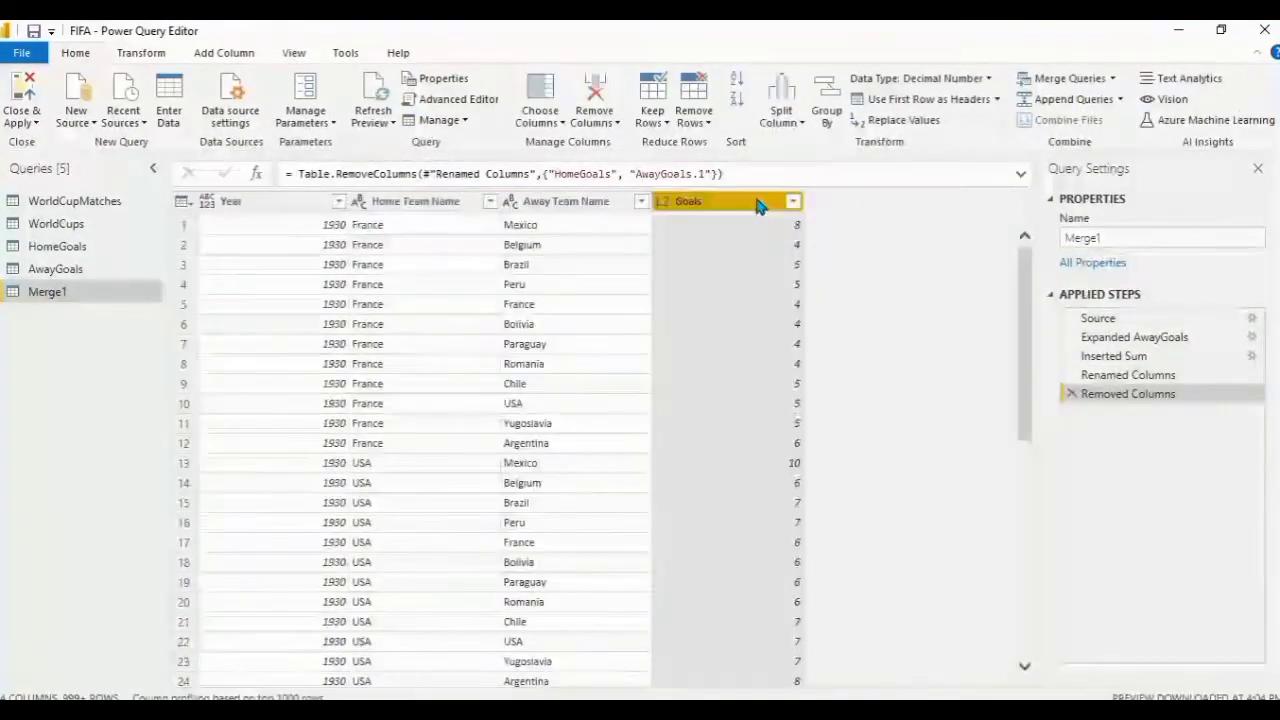
# - Rename the Merge1 query to TeamGoals
pyautogui.doubleClick(108, 290)
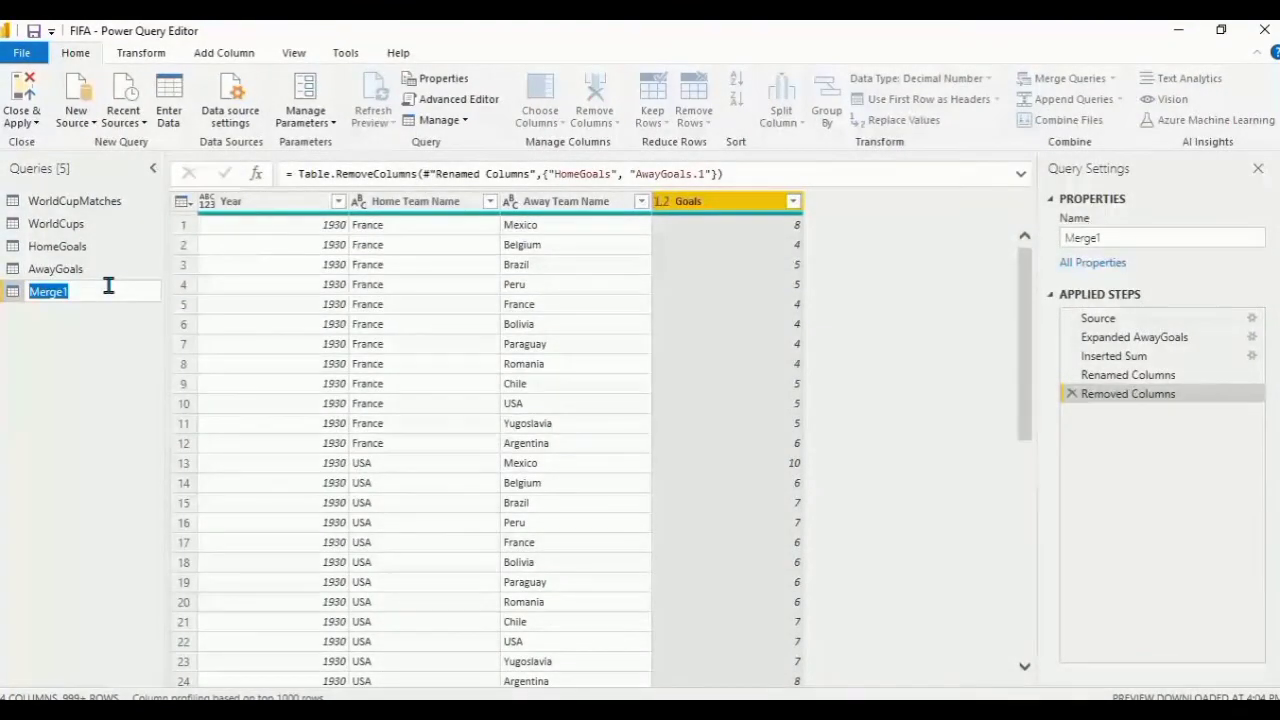
pyautogui.write('TeamGoals')
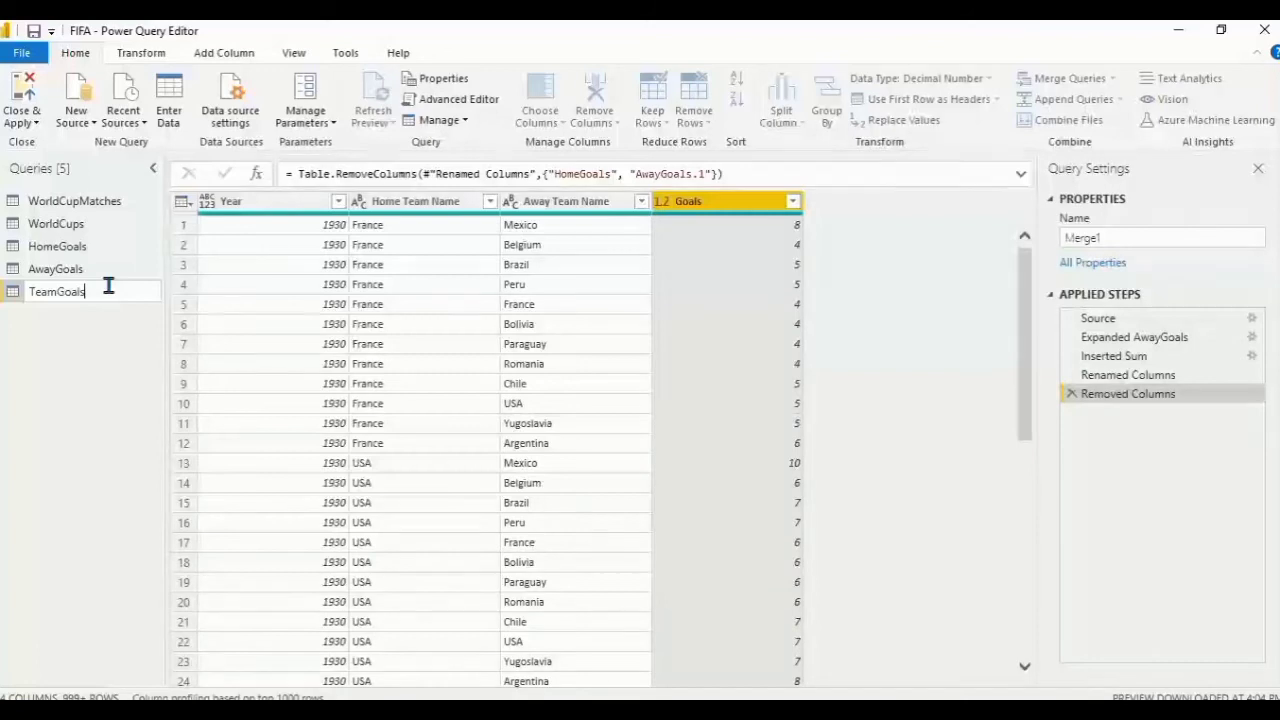
pyautogui.press('Return')
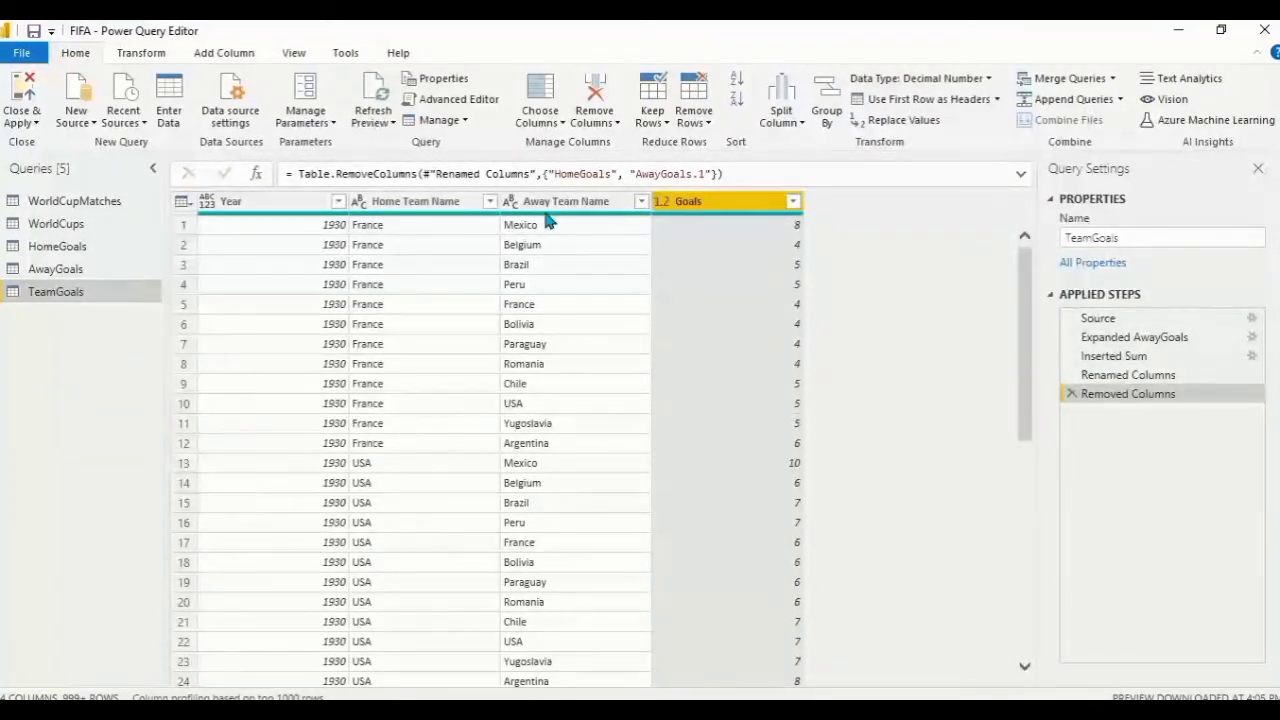
pyautogui.moveTo(547, 57)
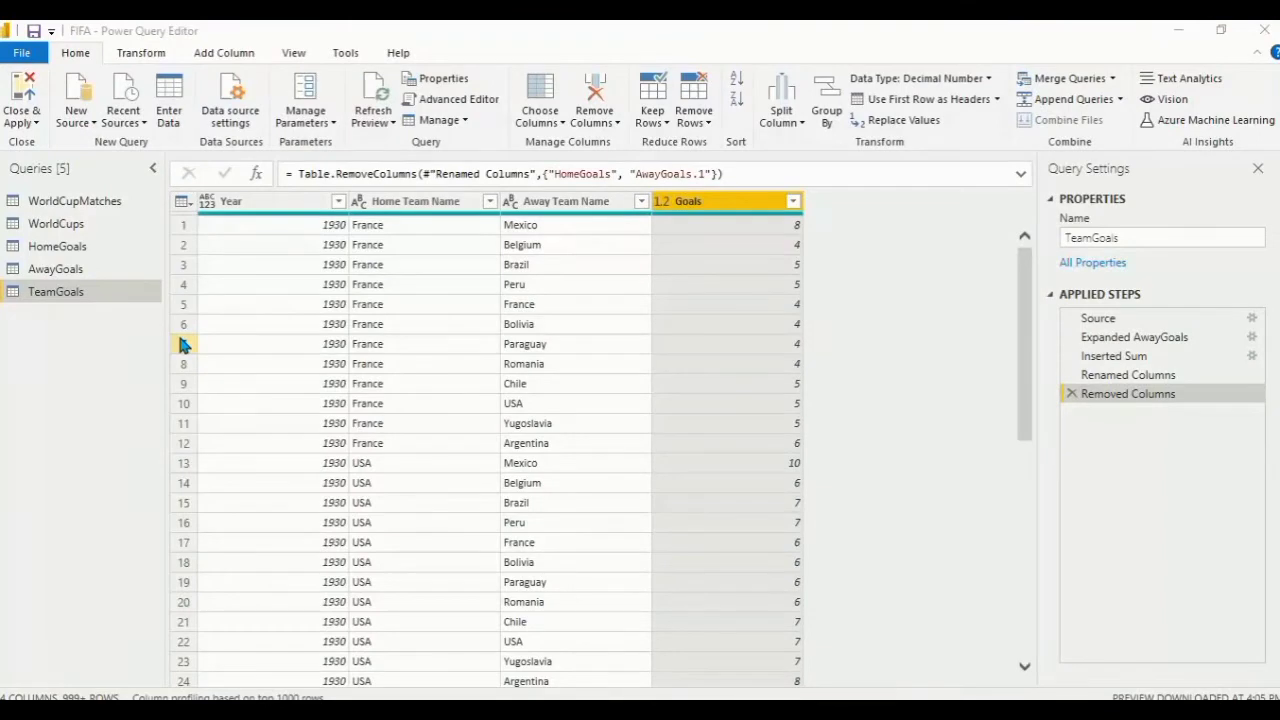
pyautogui.click(24, 121)
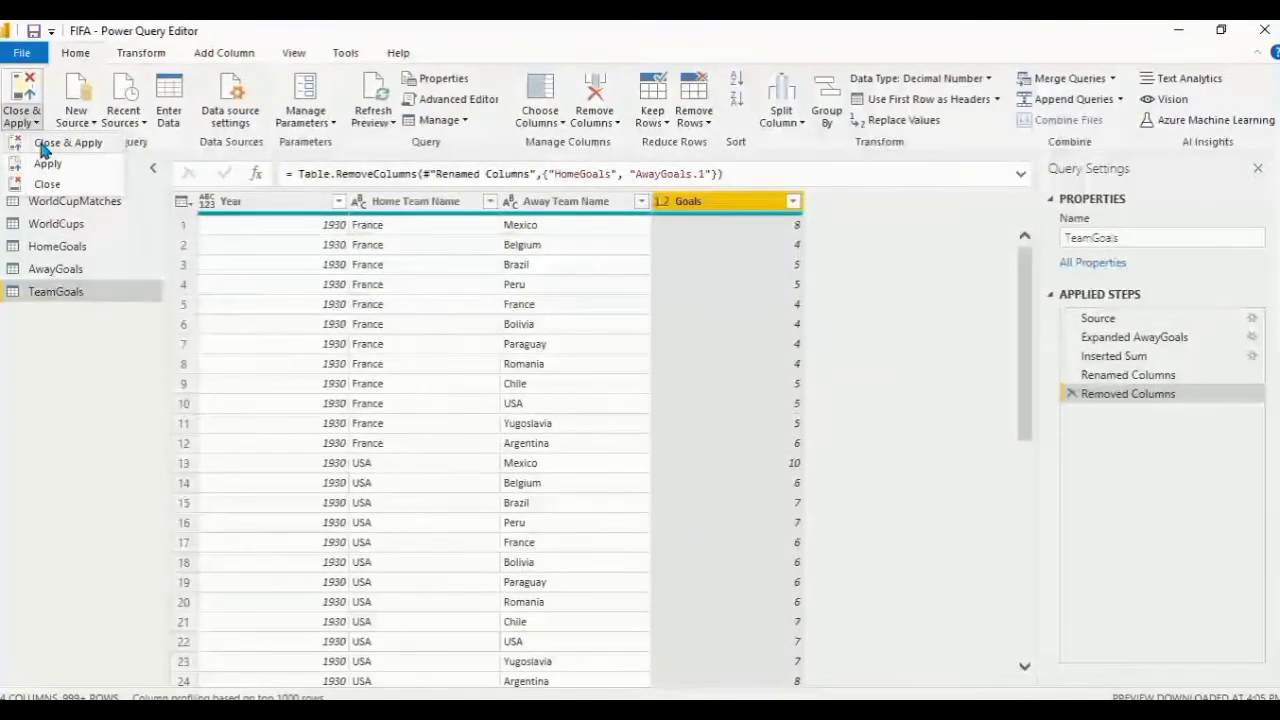
# - Apply the query changes with Close & Apply and return to the Power BI report
pyautogui.click(38, 108)
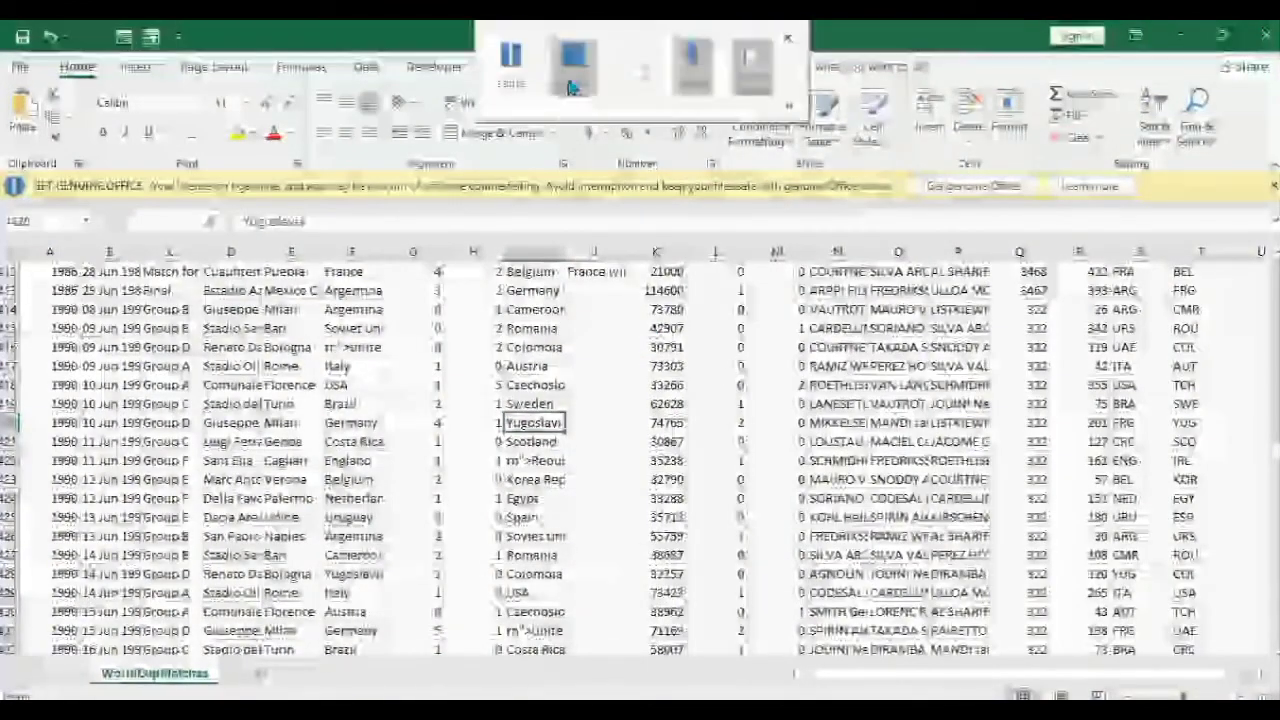
pyautogui.hotkey('alt', 'Tab')
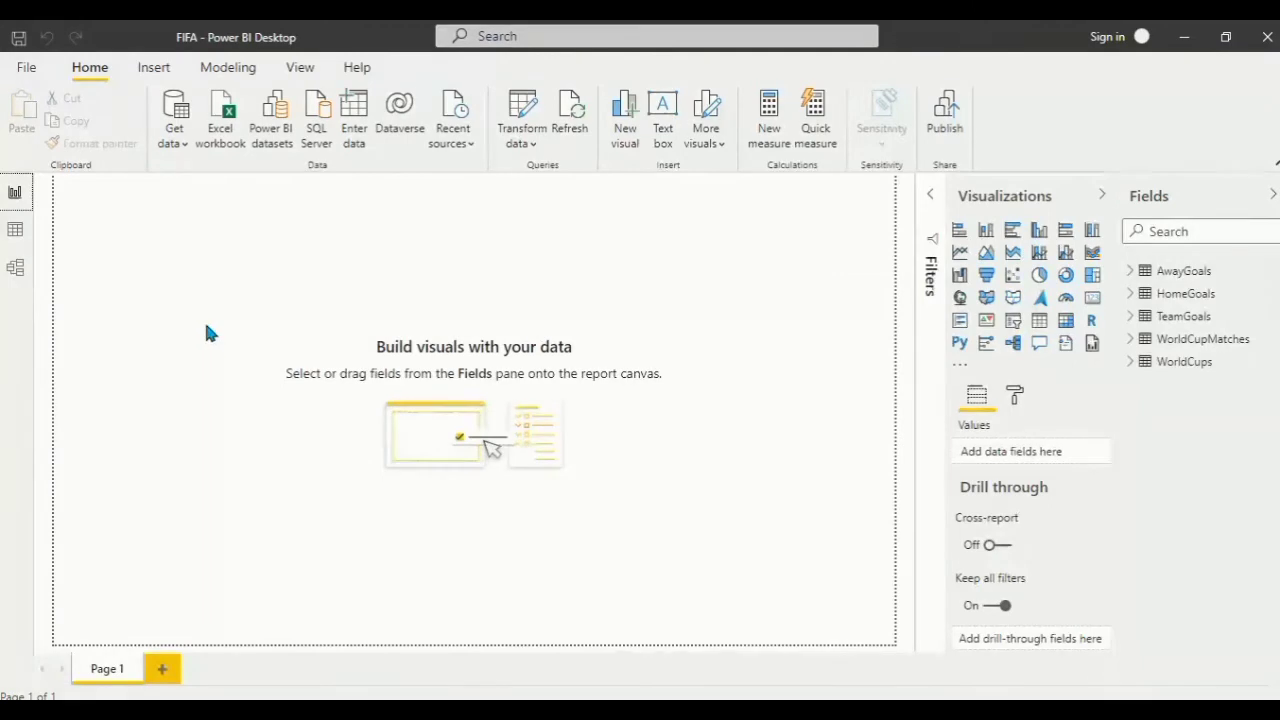
# - In Model view, link WorldCups Year to Year in WorldCupMatches, HomeGoals, TeamGoals and AwayGoals
pyautogui.click(15, 270)
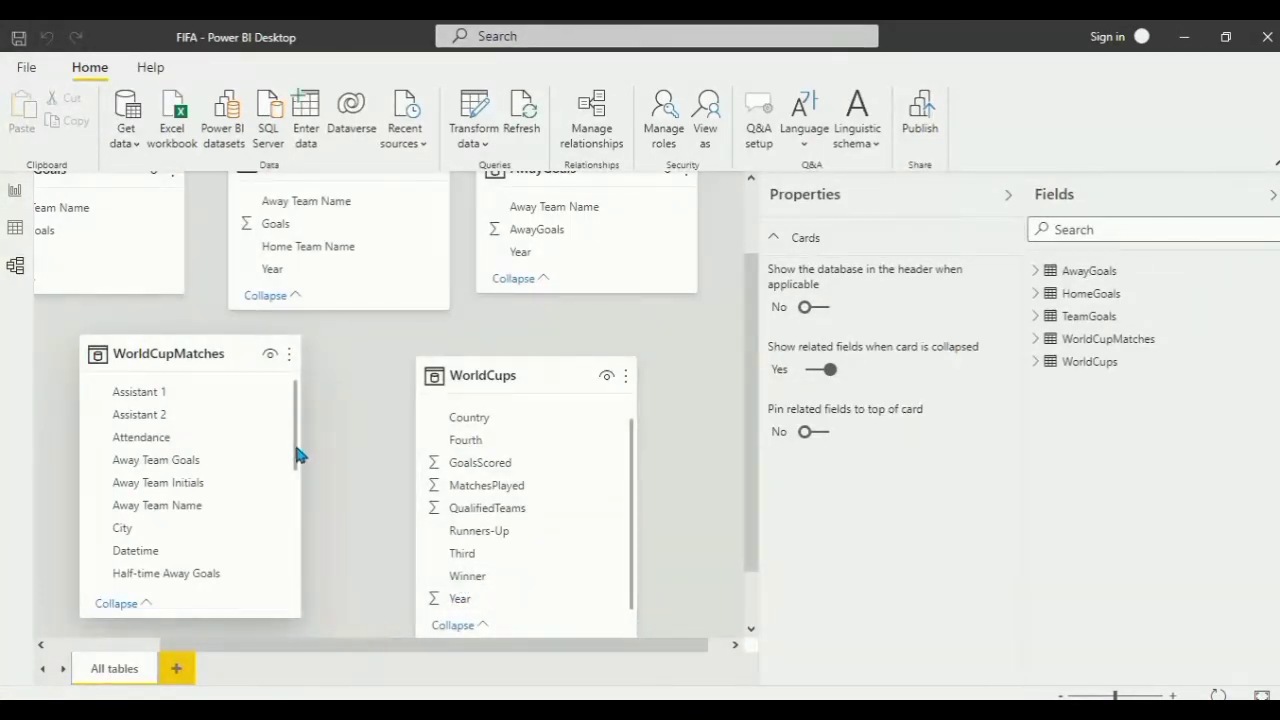
pyautogui.moveTo(295, 440); pyautogui.dragTo(289, 586)
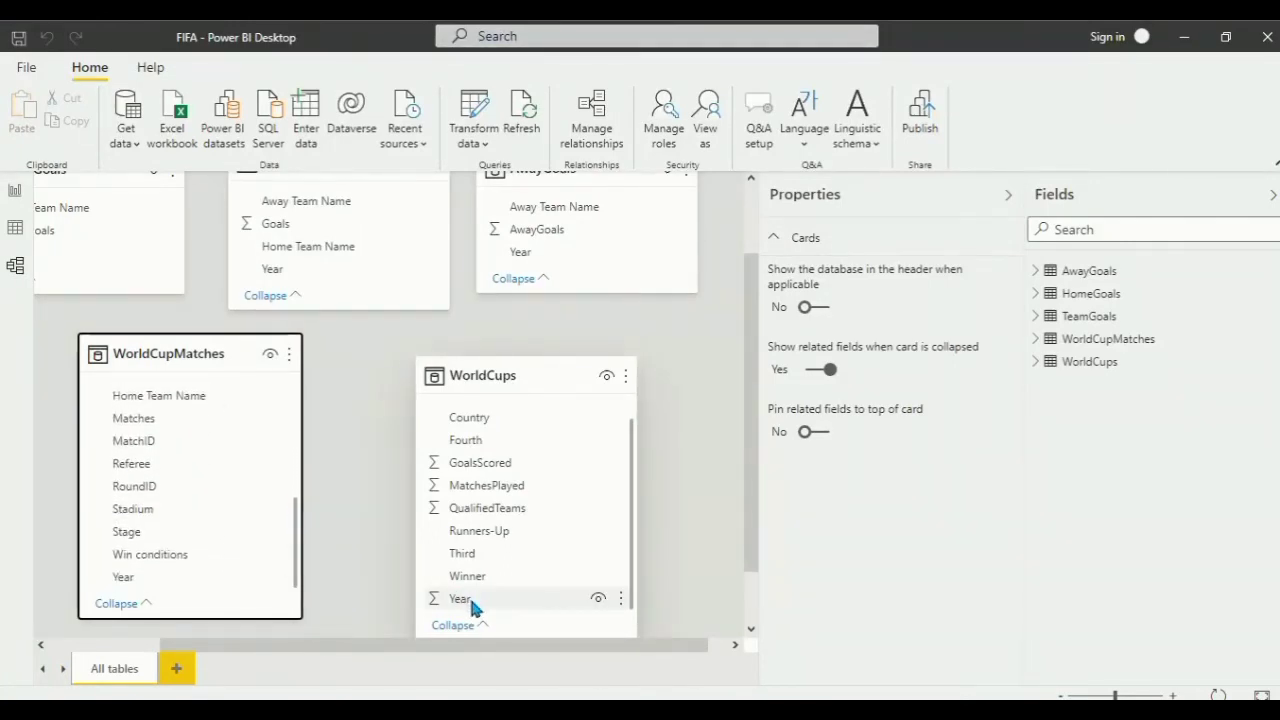
pyautogui.moveTo(469, 595); pyautogui.dragTo(165, 590)
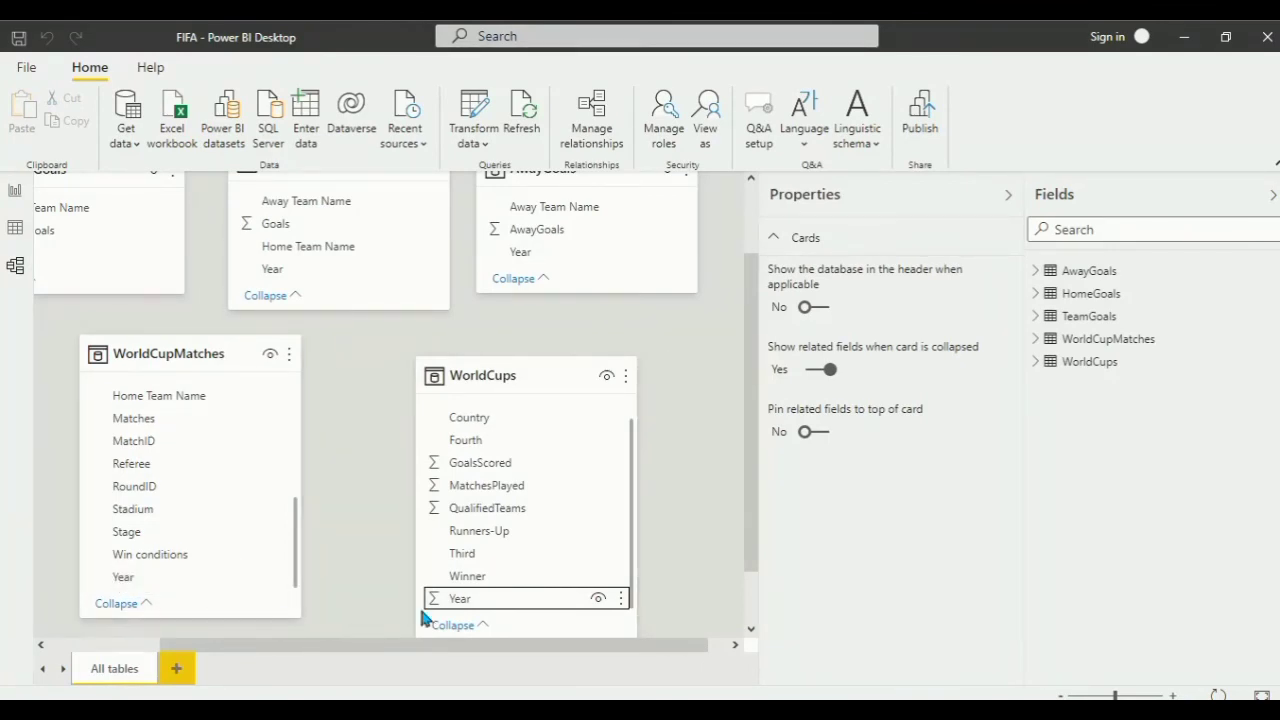
pyautogui.moveTo(481, 65)
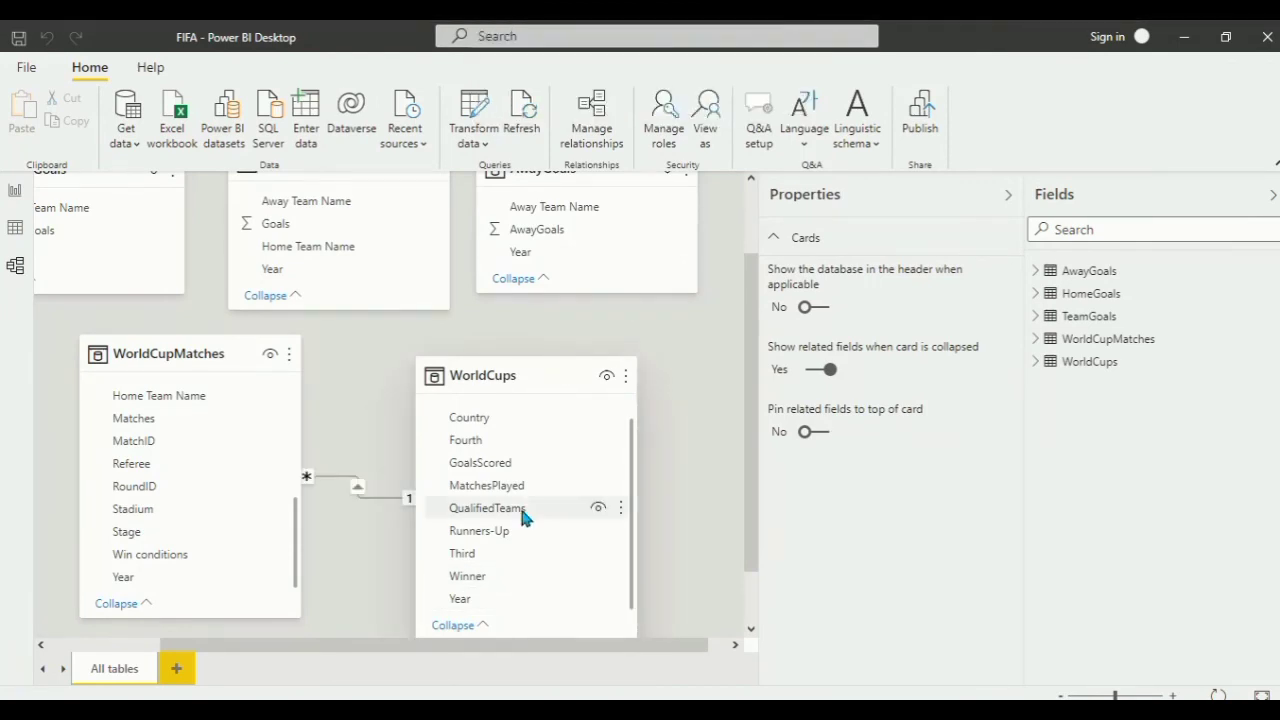
pyautogui.moveTo(757, 480); pyautogui.dragTo(751, 523)
pyautogui.moveTo(454, 588); pyautogui.dragTo(522, 239)
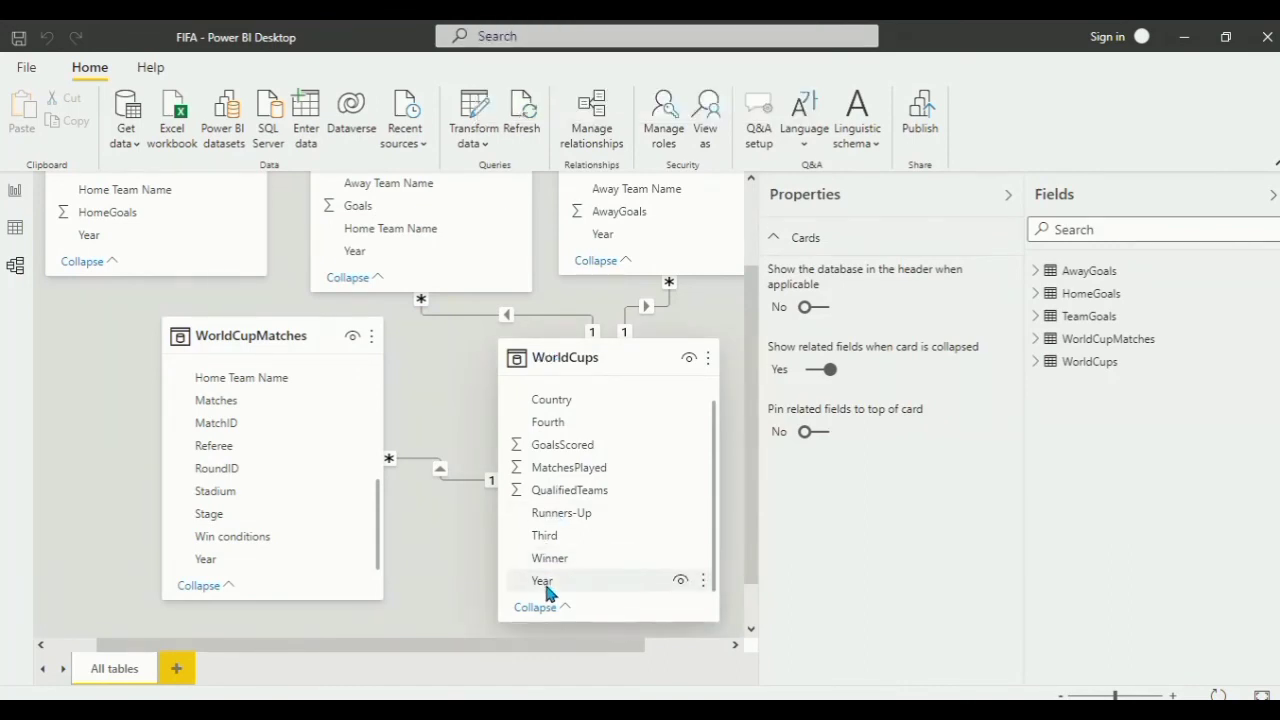
pyautogui.moveTo(545, 585); pyautogui.dragTo(110, 240)
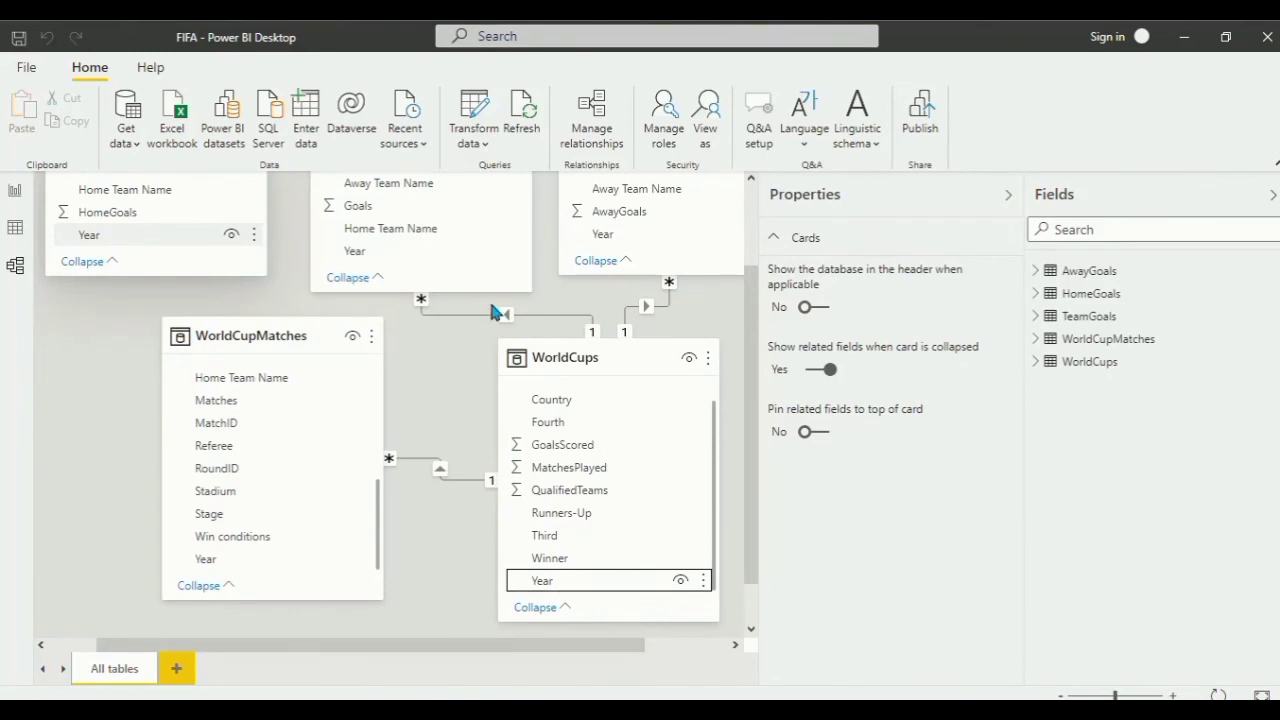
# - Collapse the Properties pane to widen the model diagram
pyautogui.moveTo(550, 25)
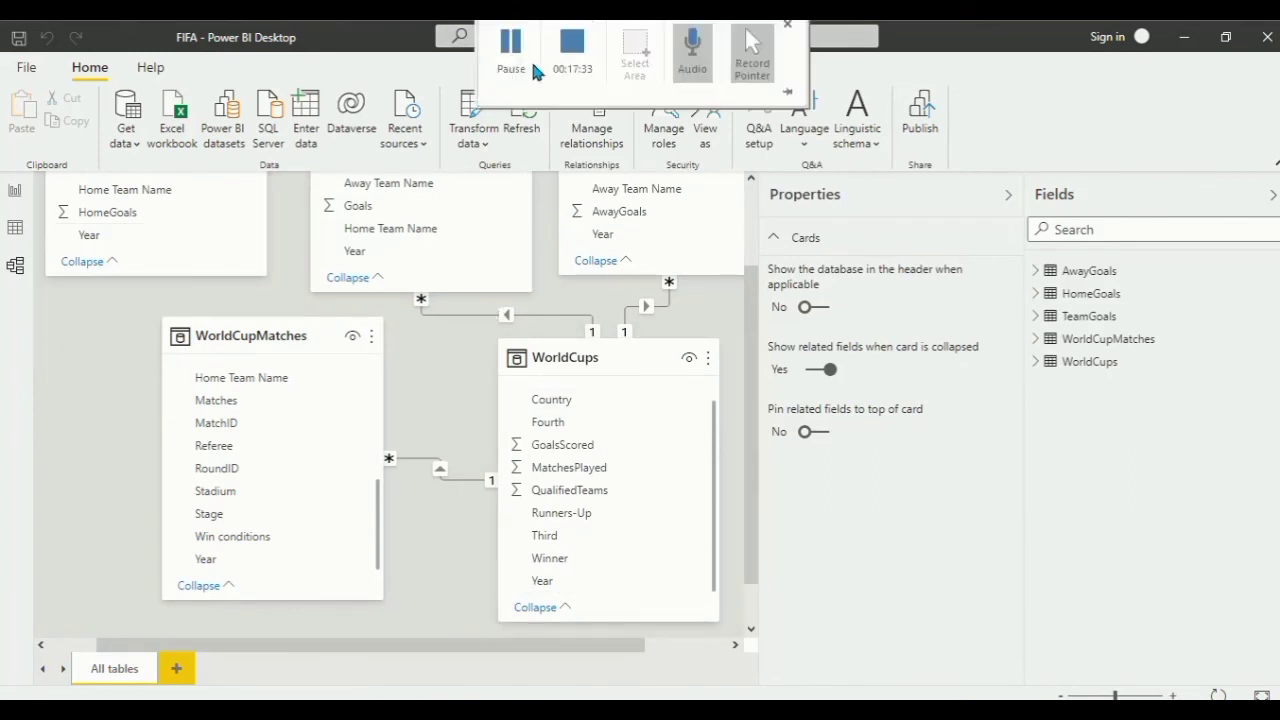
pyautogui.click(511, 62)
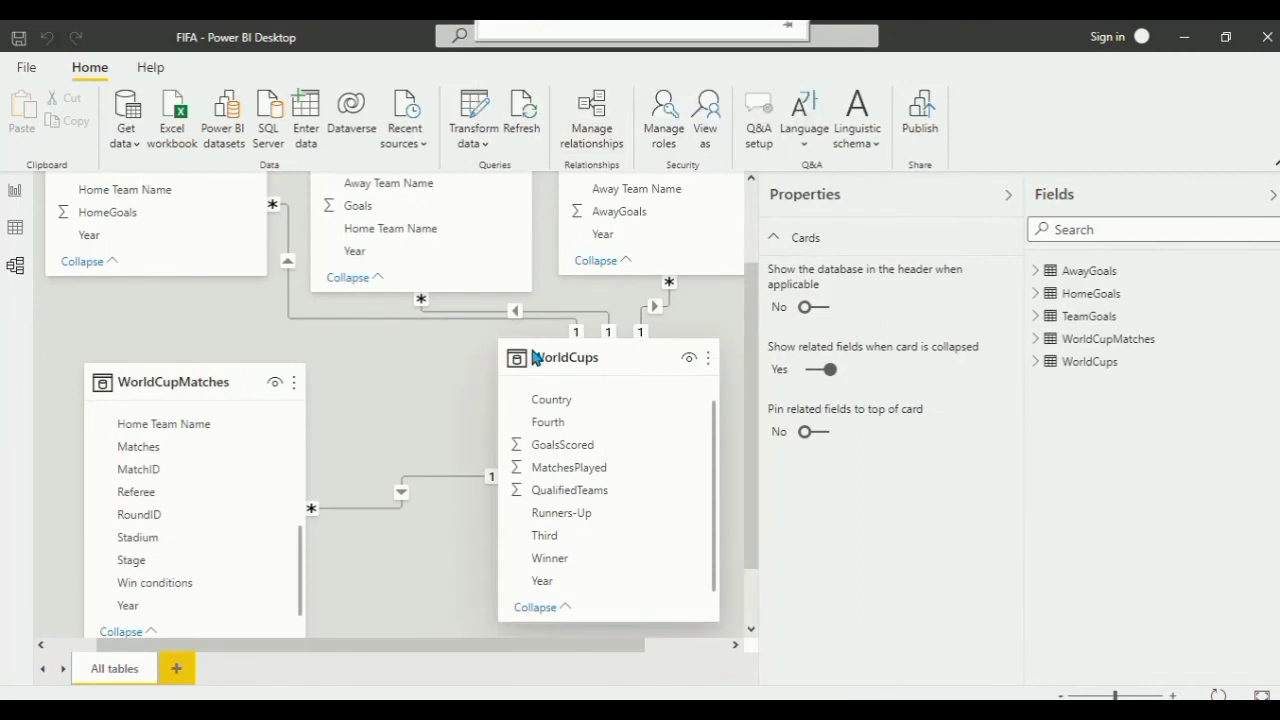
pyautogui.click(1007, 197)
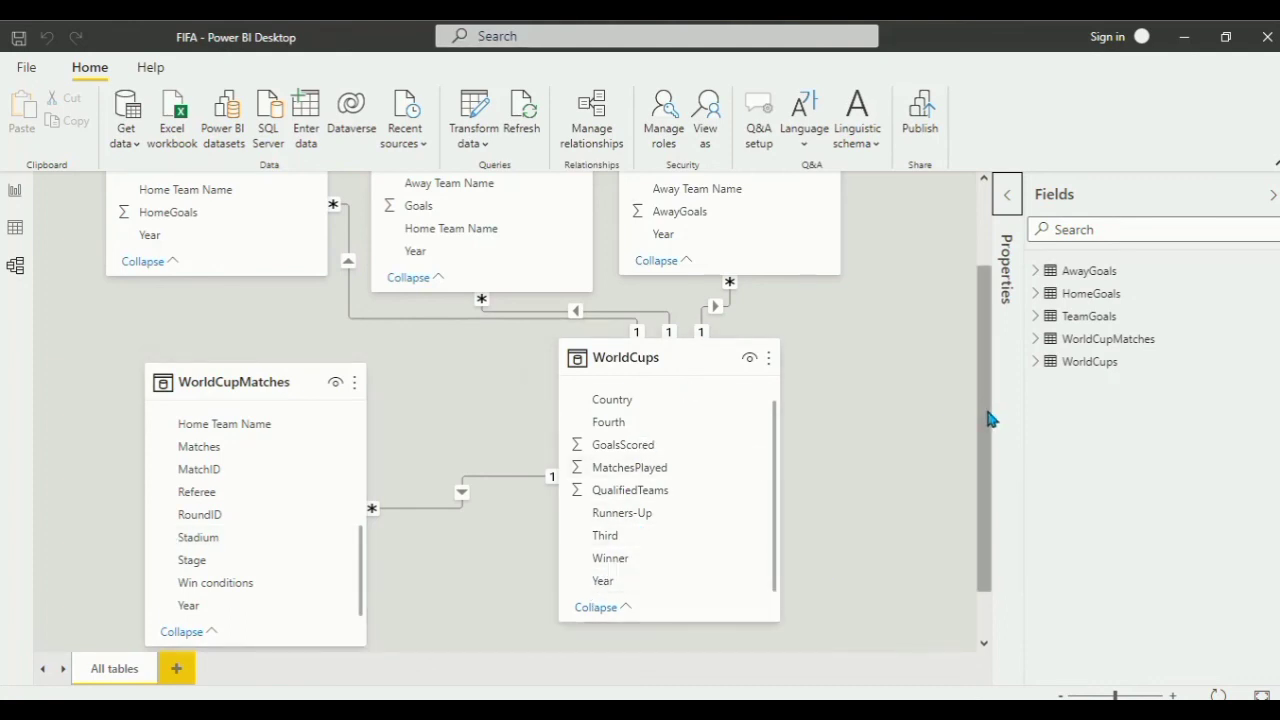
pyautogui.scroll(2, 971, 339)
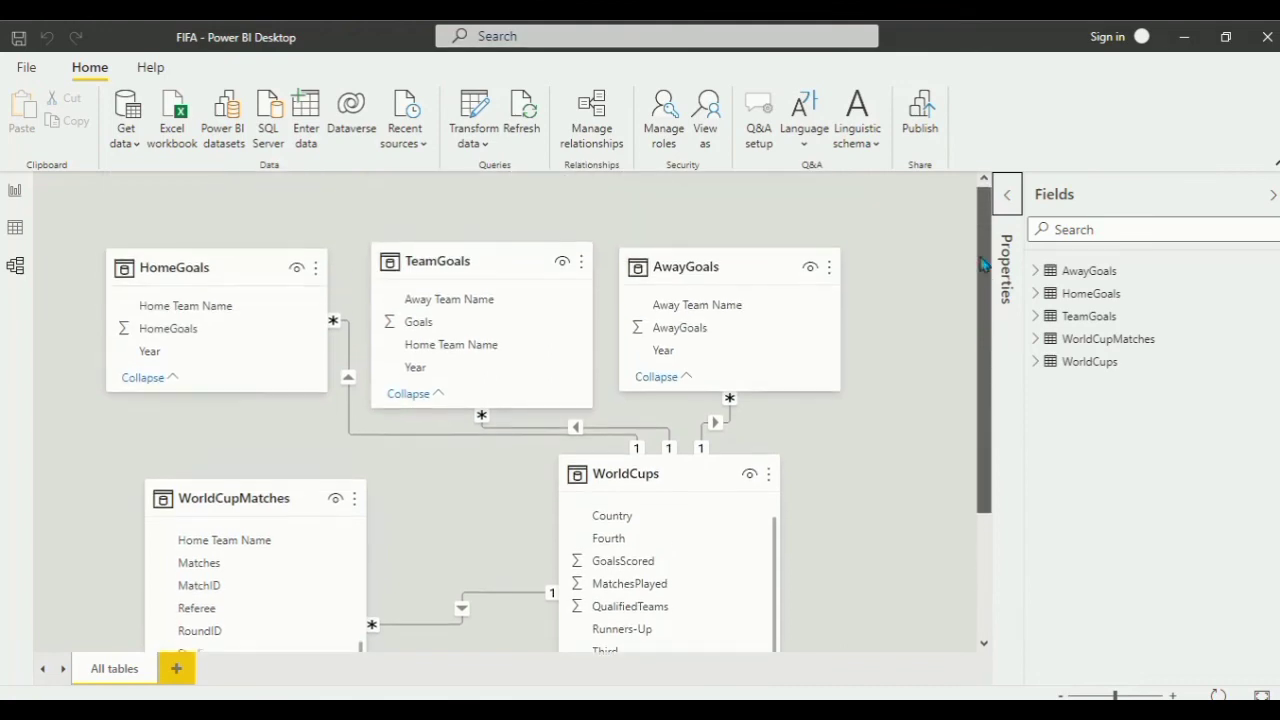